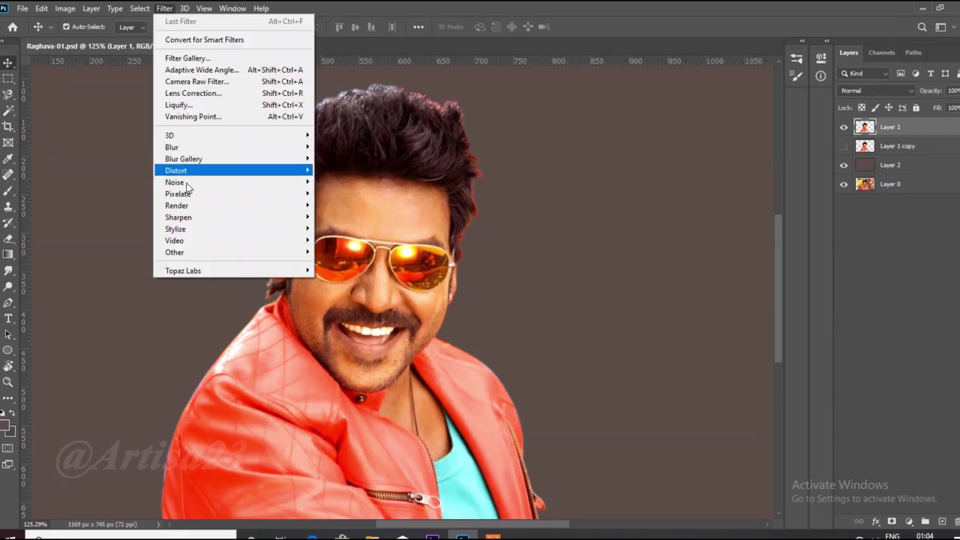
- Sharpen the cut-out portrait on Layer 1 with Unsharp Mask at 500% amount, 1.1 pixels radius and threshold 0, and save the document
click(353, 275)
drag(557, 339, 559, 339)
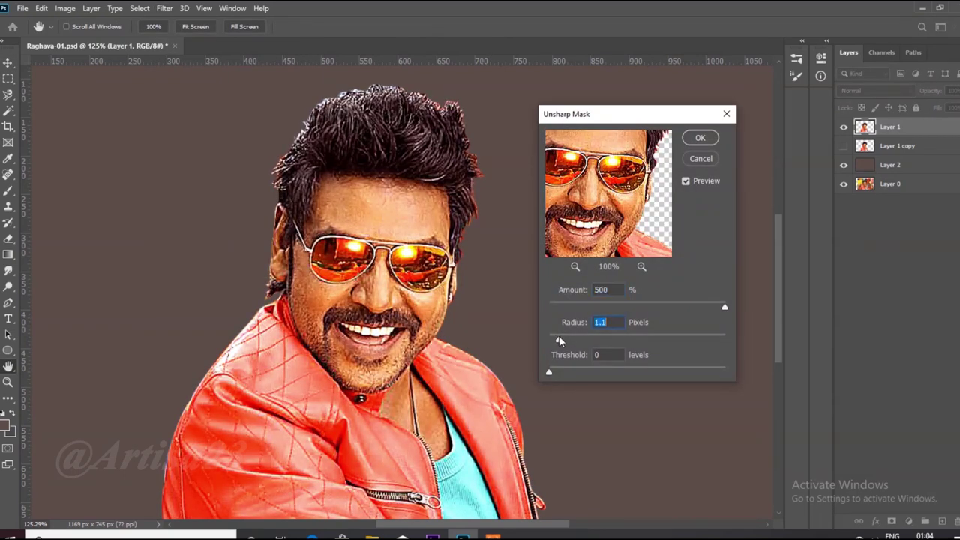
click(701, 138)
key(ctrl+0)
key(ctrl+s)
- Resize the image to 1624 x 1035 px at a resolution of 100 ppi
click(64, 8)
click(89, 100)
key(ctrl+alt+i)
key(Escape)
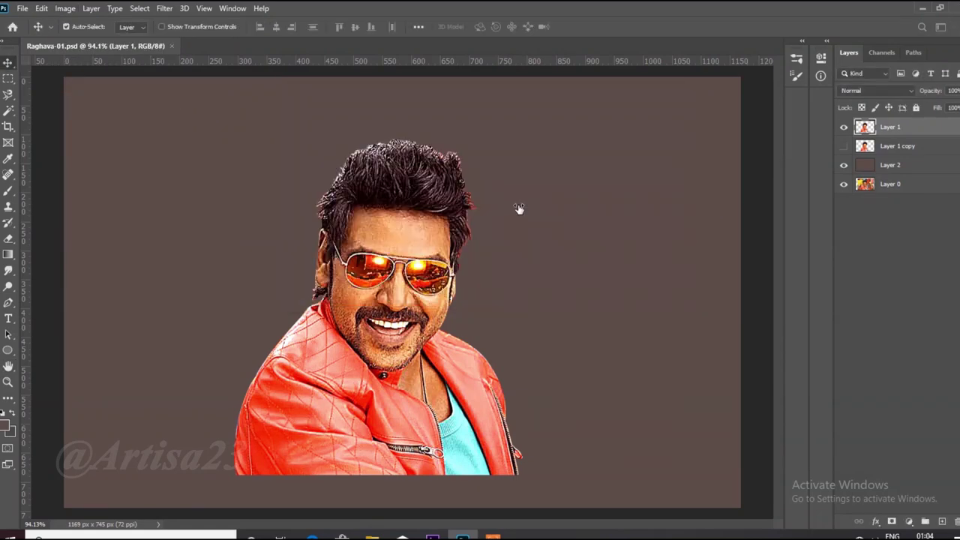
- Start smoothing the forehead skin with the Smudge tool, using a 30 px brush at 17% strength
scroll(517, 204, down, 3)
scroll(417, 319, up, 8)
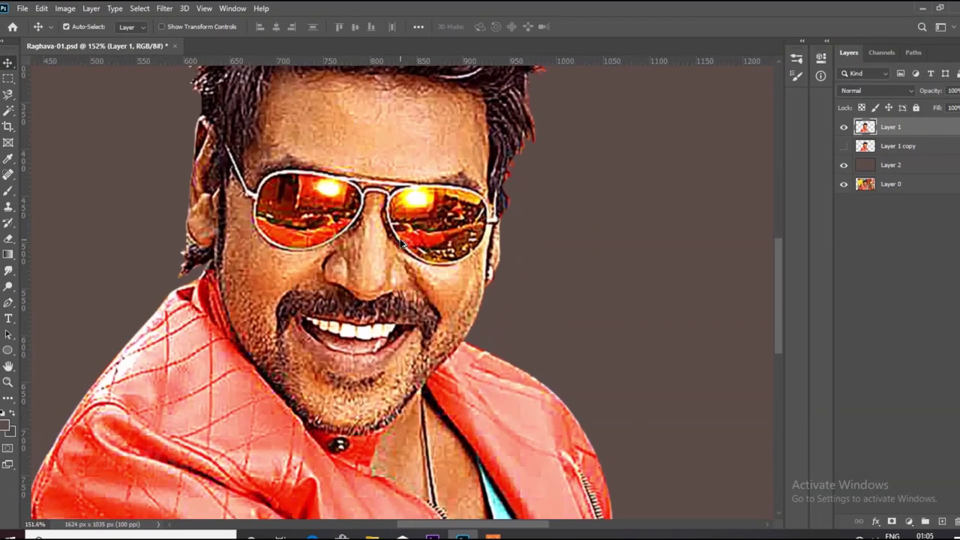
click(8, 271)
scroll(381, 152, up, 5)
key(bracketright)
click(261, 27)
drag(261, 40, 235, 39)
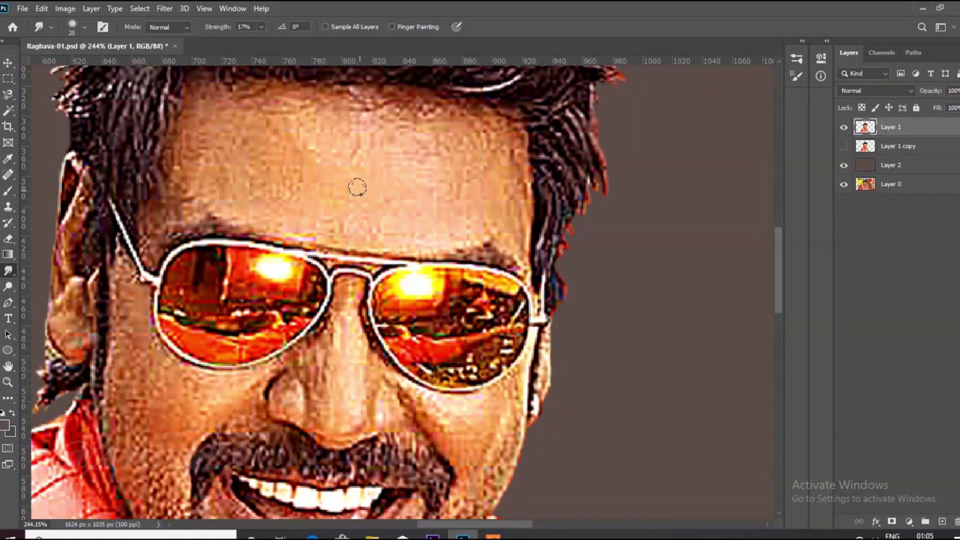
scroll(375, 226, down, 1)
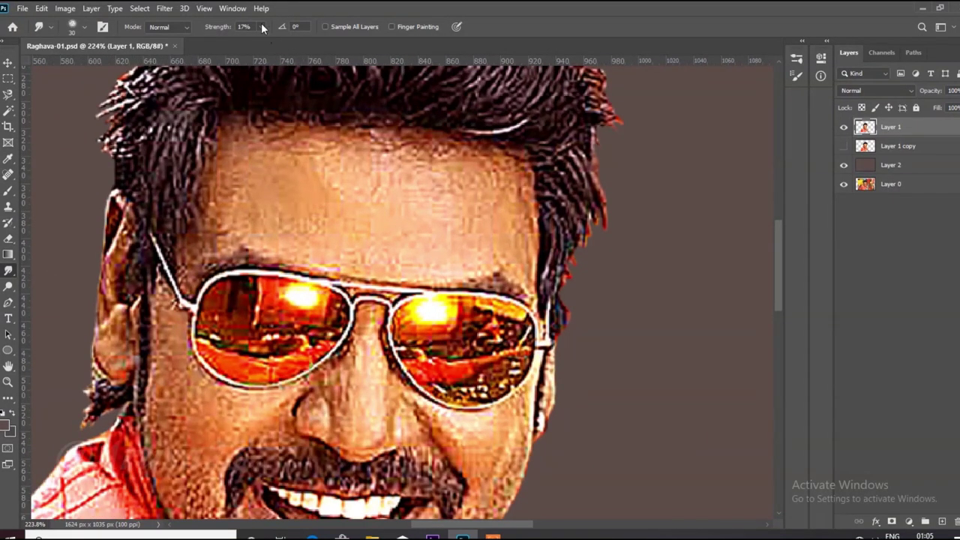
- Smooth the forehead down to the upper rim of the sunglasses with the Smudge tool at 37% strength
key(3)
key(7)
scroll(345, 175, down, 1)
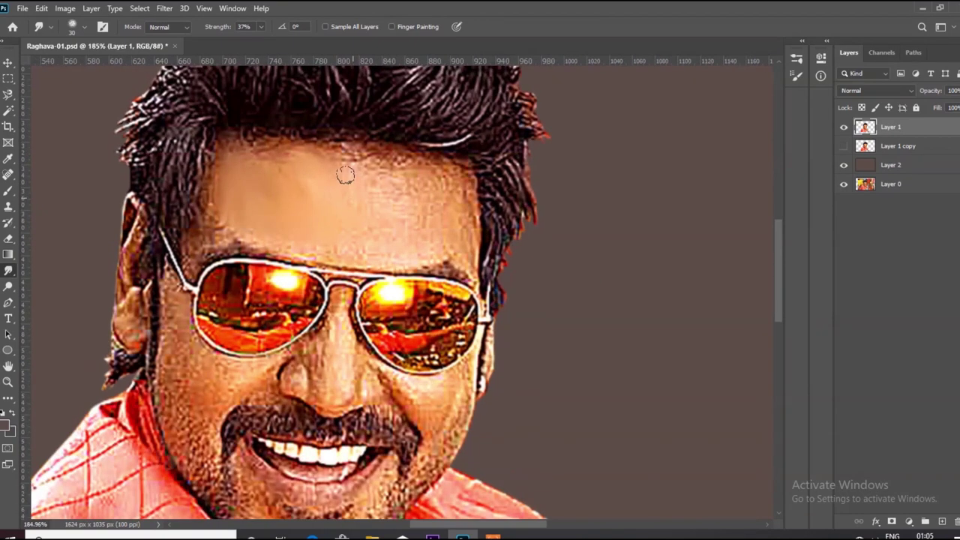
scroll(268, 233, down, 1)
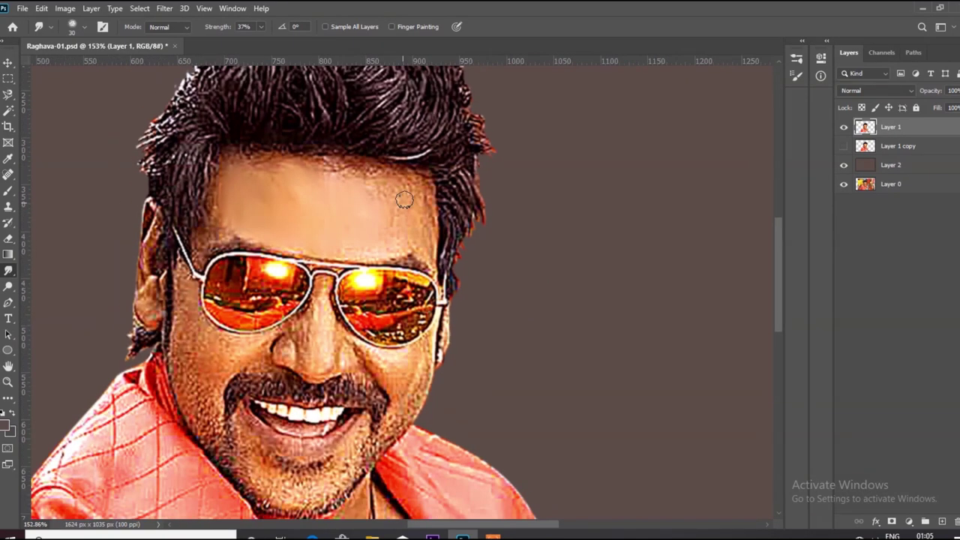
scroll(382, 205, up, 2)
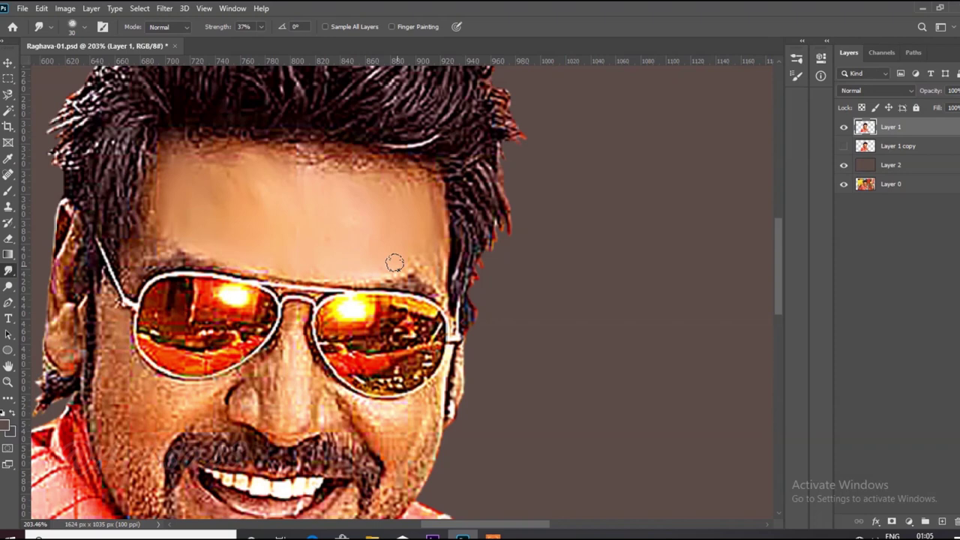
scroll(385, 262, up, 2)
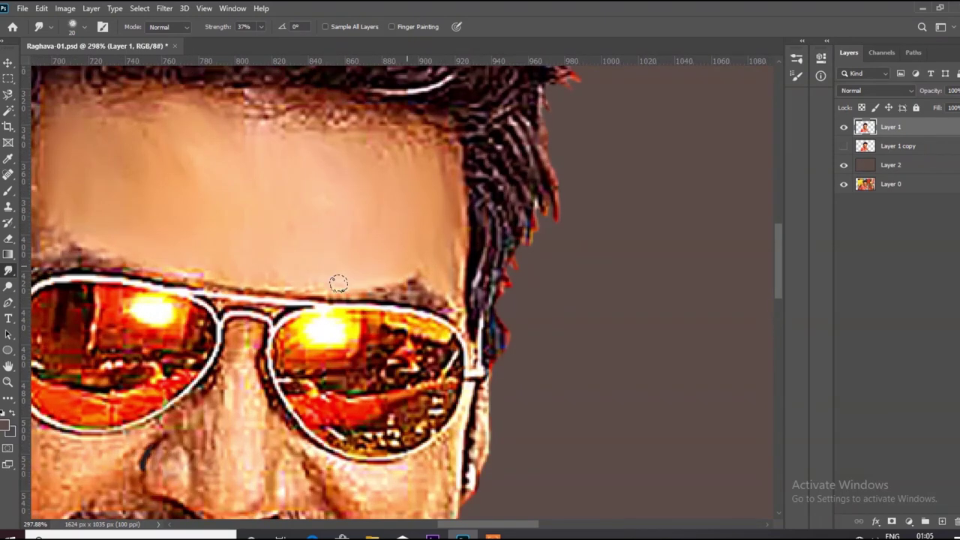
scroll(258, 282, down, 1)
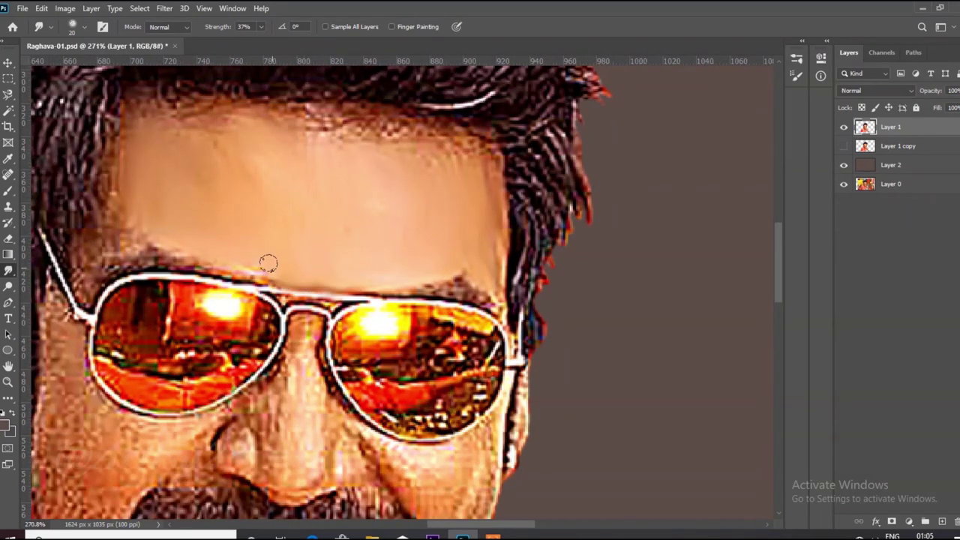
scroll(154, 233, down, 1)
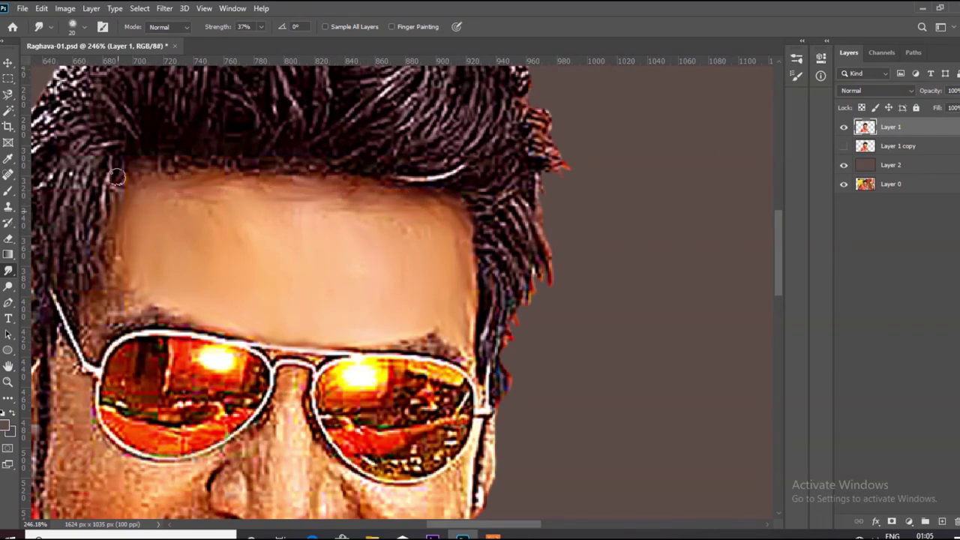
- Blend the side of the forehead into the hairline with the Smudge tool and save the document
drag(118, 214, 115, 272)
scroll(265, 237, down, 5)
scroll(248, 225, up, 5)
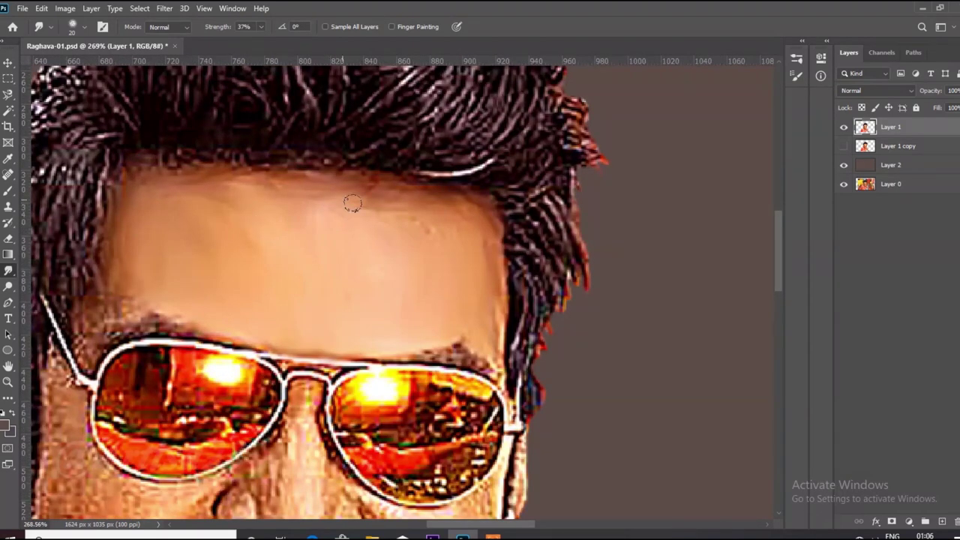
scroll(308, 235, down, 9)
key(ctrl+s)
- Set the Smudge strength to 43% and smooth the upper cheek under the sunglass lens on the image's left side
scroll(304, 303, up, 2)
click(261, 27)
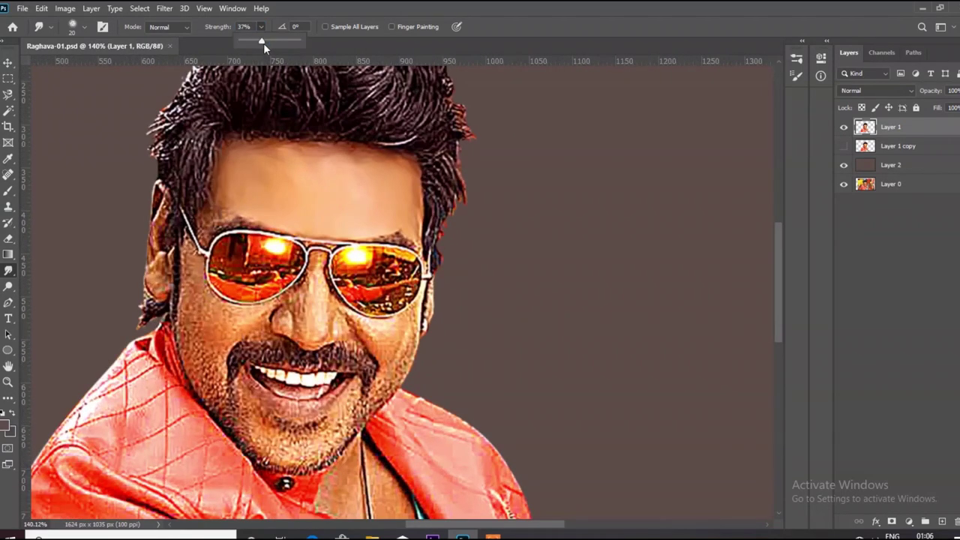
click(265, 42)
scroll(220, 194, up, 1)
scroll(210, 180, up, 8)
key(bracketright)
key(bracketright)
mouse_move(185, 131)
mouse_down()
mouse_move(176, 300)
mouse_move(202, 379)
mouse_up()
mouse_move(198, 279)
mouse_down()
mouse_move(231, 264)
mouse_move(206, 188)
mouse_move(225, 236)
mouse_move(228, 214)
mouse_move(241, 238)
mouse_move(222, 207)
mouse_move(288, 265)
mouse_move(374, 246)
mouse_move(459, 204)
mouse_move(418, 230)
mouse_up()
drag(432, 276, 446, 289)
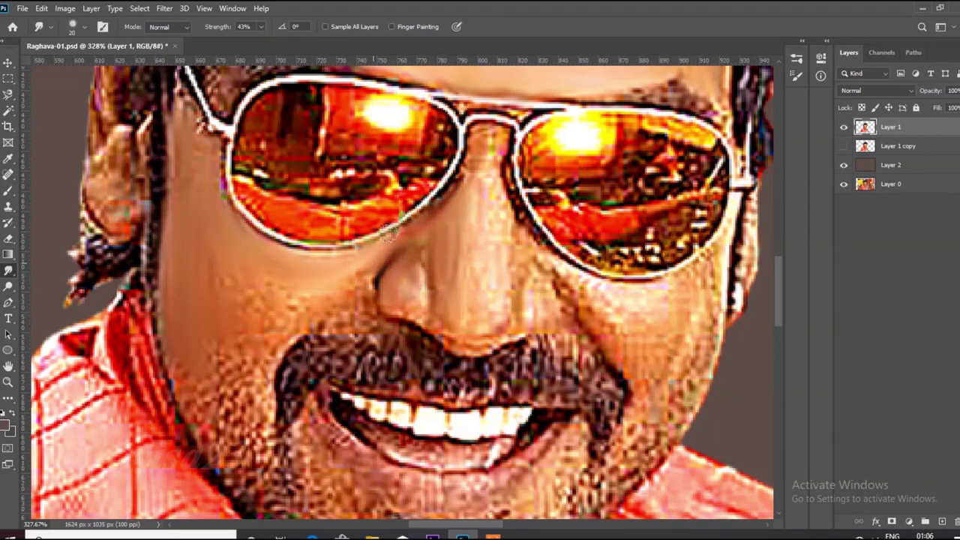
- Smudge the rest of the image-left cheek smooth from the nose down to the mustache and jawline
mouse_move(366, 306)
mouse_down()
mouse_move(335, 296)
mouse_move(284, 323)
mouse_move(285, 300)
mouse_up()
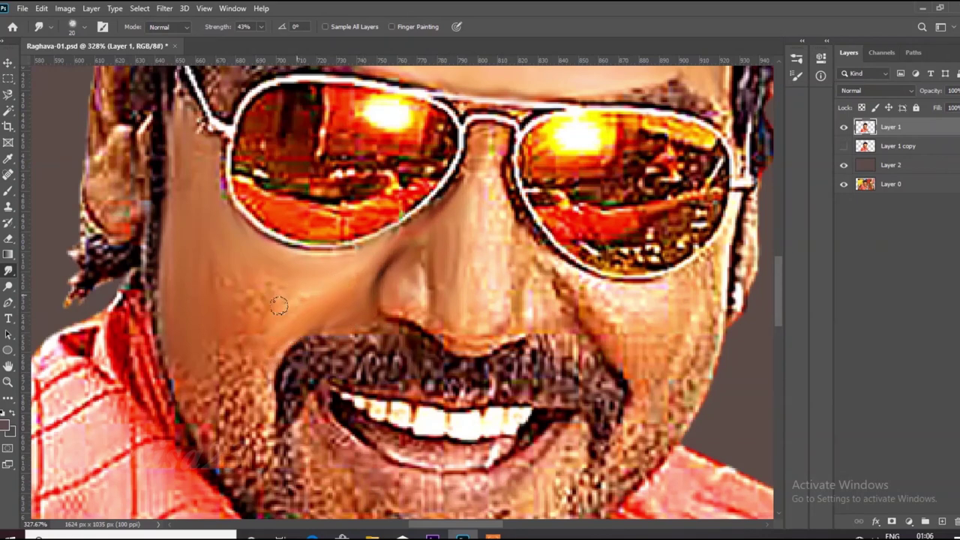
mouse_move(226, 310)
mouse_down()
mouse_move(220, 413)
mouse_move(179, 372)
mouse_up()
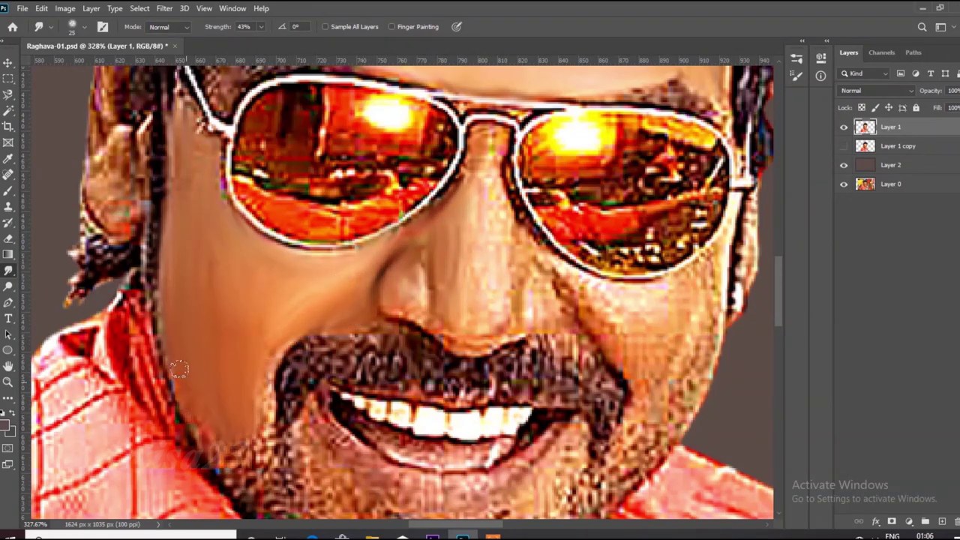
drag(256, 379, 261, 443)
scroll(300, 270, down, 3)
scroll(285, 442, up, 3)
mouse_move(258, 337)
mouse_down()
mouse_move(267, 410)
mouse_move(258, 414)
mouse_move(301, 450)
mouse_move(271, 420)
mouse_up()
scroll(304, 443, down, 3)
scroll(496, 275, up, 3)
- Smooth the image-right cheek from the side of the nose and lens rim down to the jaw with the Smudge tool
scroll(496, 276, up, 2)
drag(453, 324, 439, 271)
mouse_move(576, 284)
mouse_down()
mouse_move(496, 316)
mouse_move(466, 300)
mouse_move(564, 381)
mouse_move(588, 327)
mouse_move(628, 293)
mouse_move(627, 273)
mouse_move(627, 376)
mouse_move(608, 400)
mouse_up()
scroll(607, 399, down, 3)
scroll(468, 250, up, 3)
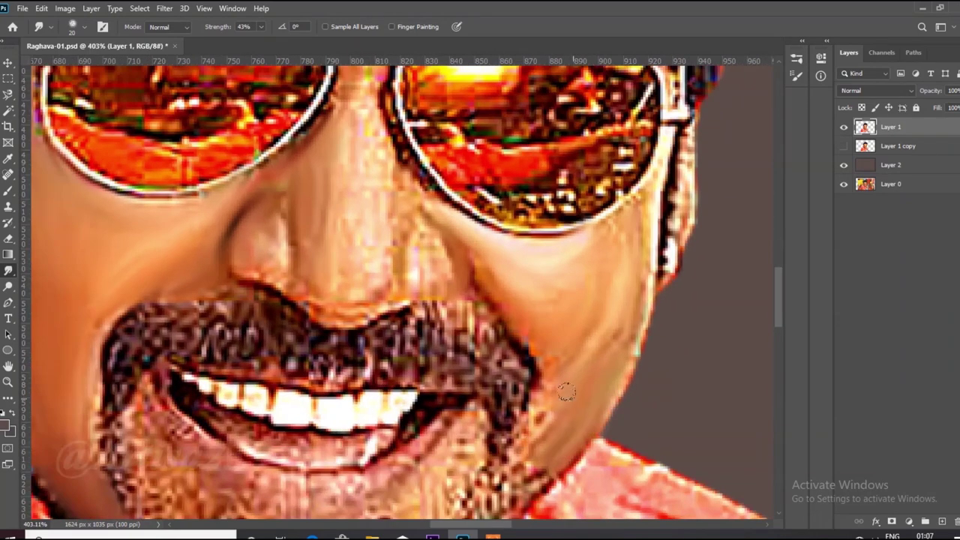
scroll(466, 250, down, 5)
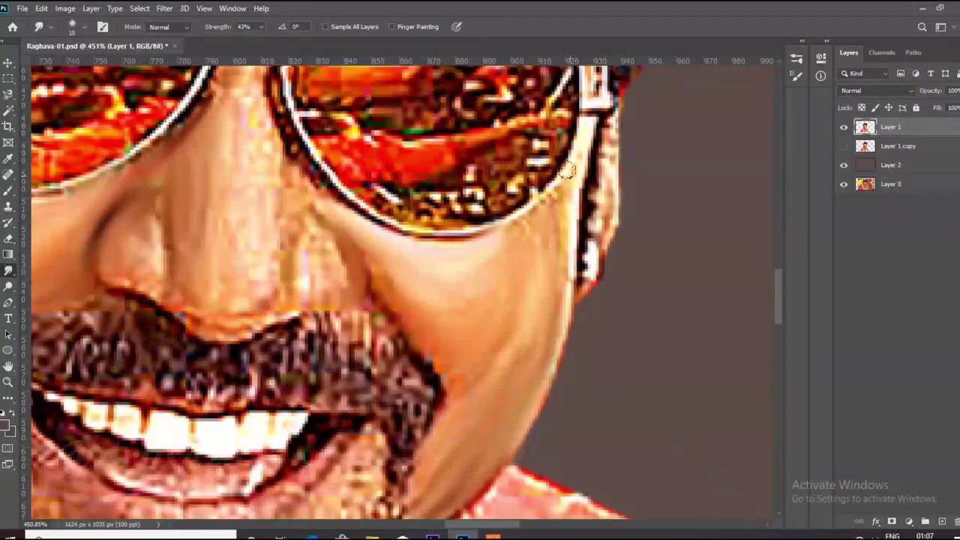
- Smudge the chin skin smooth between the mouth corner and the jaw on the image's right side, using a 15 px brush
scroll(437, 394, up, 3)
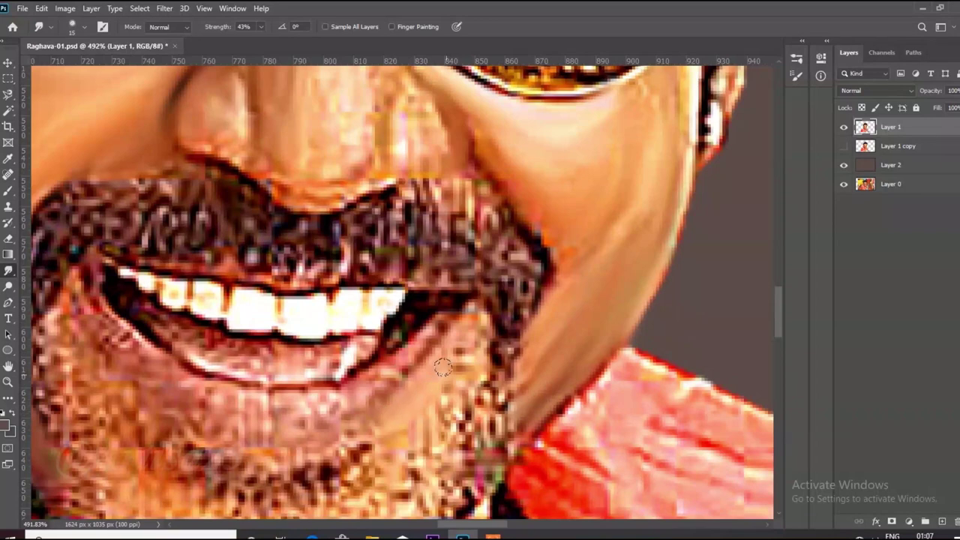
scroll(443, 368, down, 1)
scroll(486, 324, down, 3)
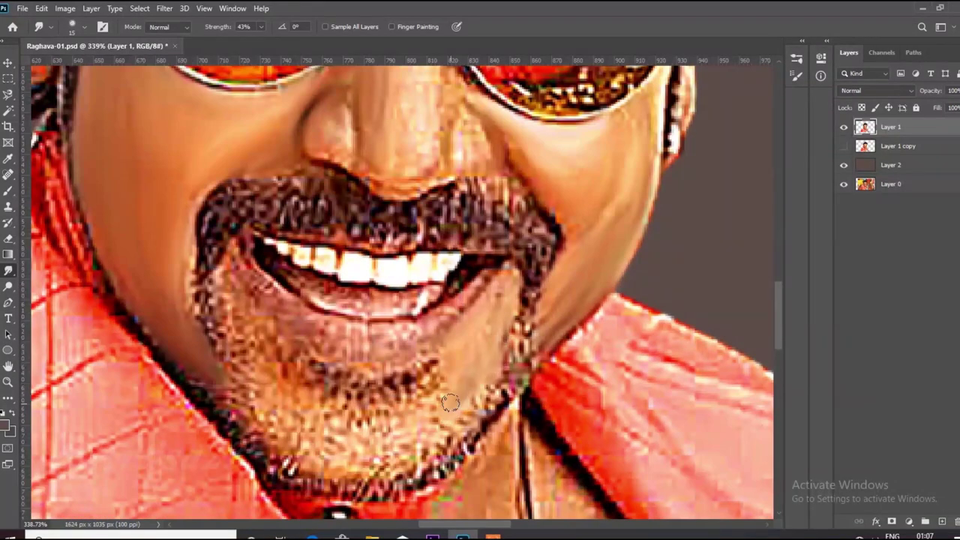
scroll(250, 319, up, 4)
- Smooth the stubbled skin on the image-left side of the chin and across its lower part with the Smudge tool
mouse_move(250, 319)
mouse_down()
mouse_move(296, 376)
mouse_move(326, 367)
mouse_move(291, 400)
mouse_up()
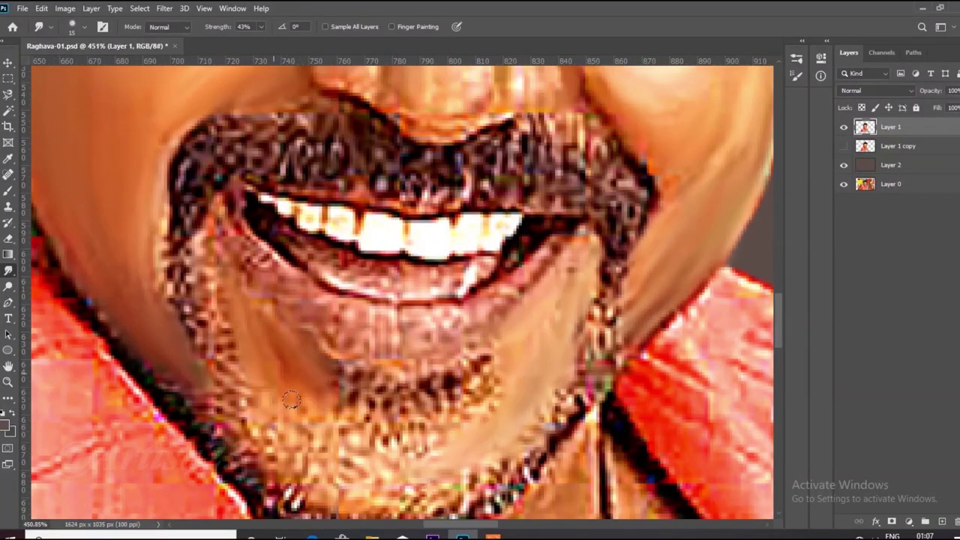
drag(315, 440, 297, 451)
scroll(311, 345, down, 3)
scroll(285, 345, up, 3)
mouse_move(262, 409)
mouse_down()
mouse_move(239, 375)
mouse_move(227, 273)
mouse_move(213, 353)
mouse_up()
scroll(271, 336, down, 1)
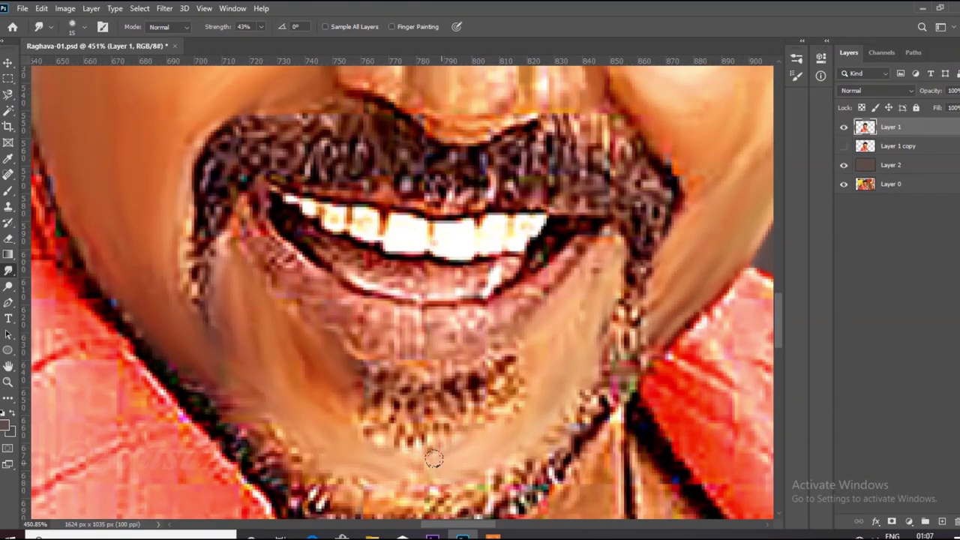
scroll(330, 398, down, 2)
scroll(330, 397, up, 1)
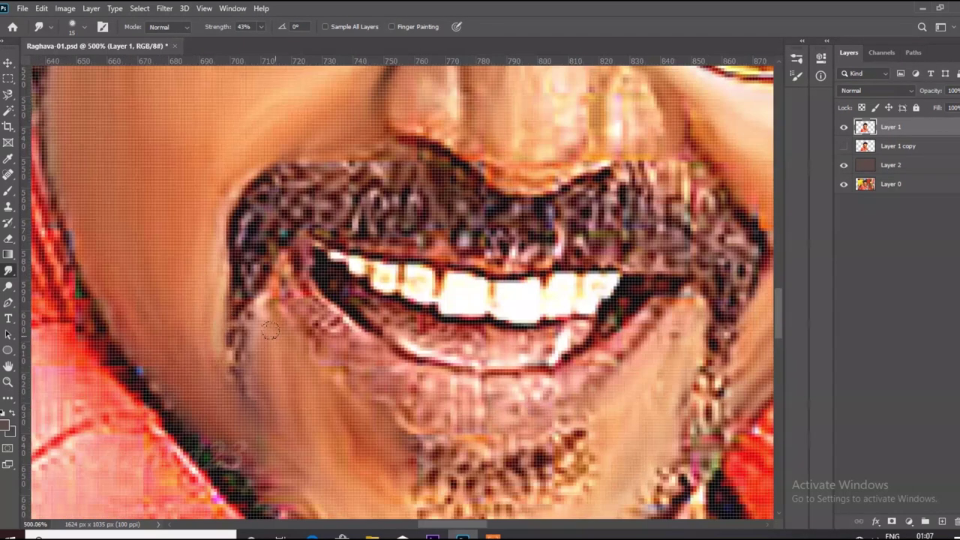
- Blend the beard edge along the lower jawline into the smoothed chin with Smudge strokes
scroll(450, 323, down, 2)
scroll(431, 336, up, 2)
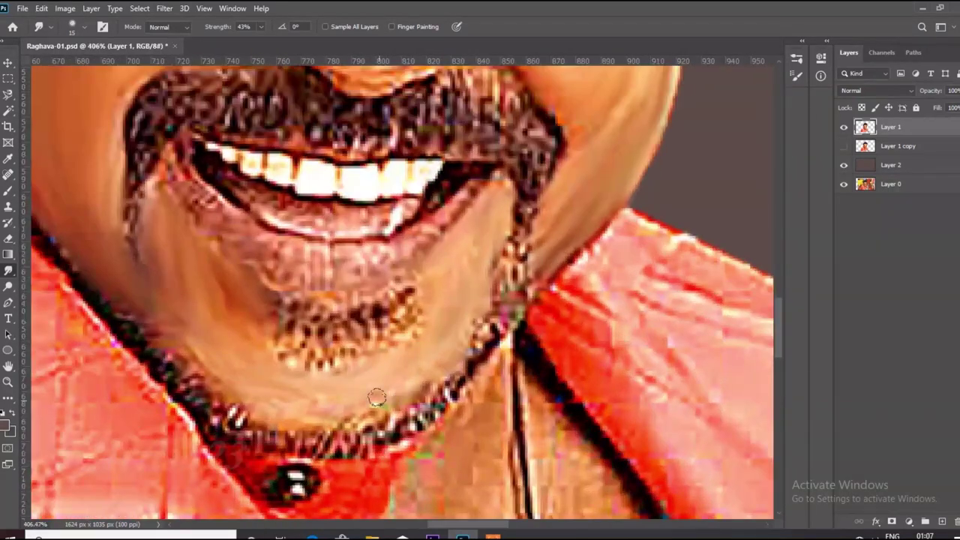
mouse_move(357, 408)
mouse_down()
mouse_move(324, 449)
mouse_move(226, 423)
mouse_move(126, 324)
mouse_up()
scroll(531, 300, down, 2)
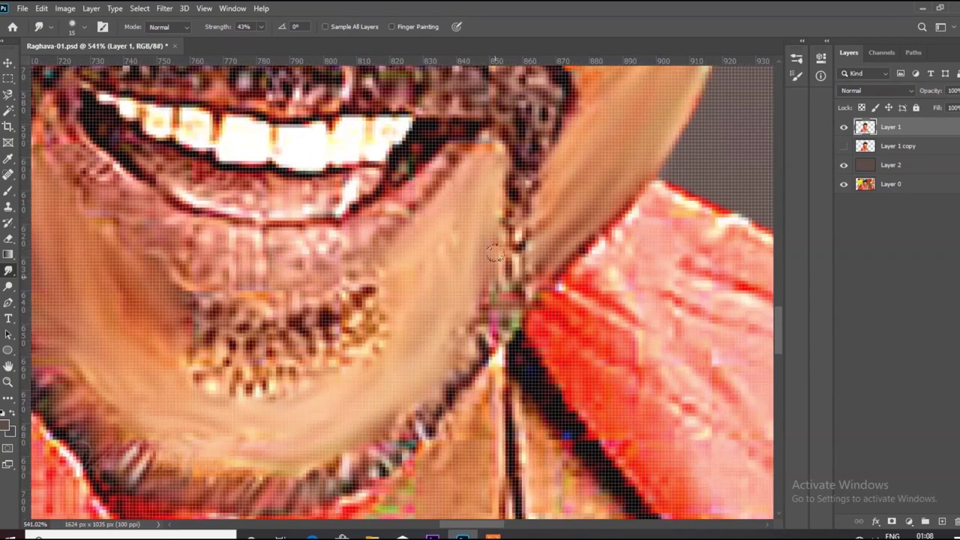
- Smooth the nose bridge and both nostrils with the Smudge tool using a 15 px brush
scroll(299, 330, down, 2)
scroll(341, 162, up, 3)
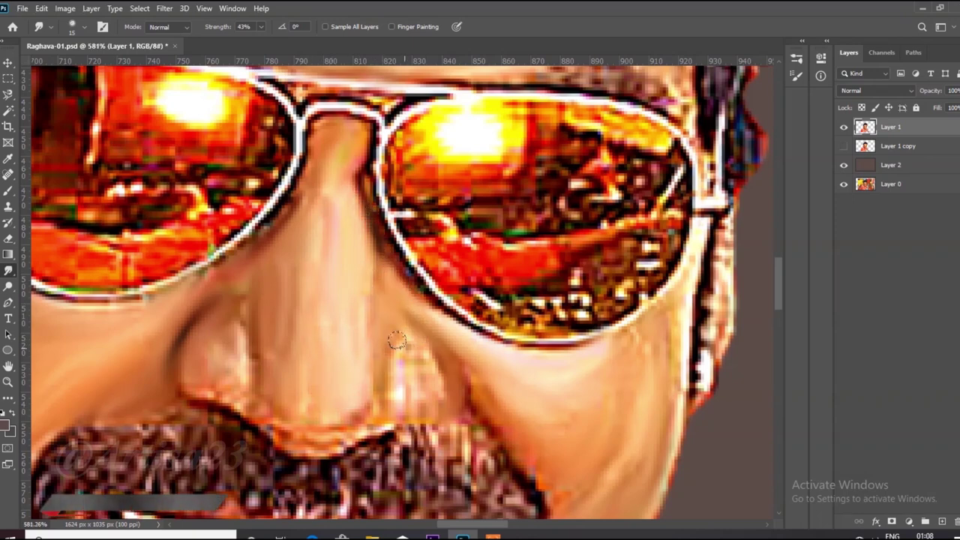
scroll(405, 354, up, 1)
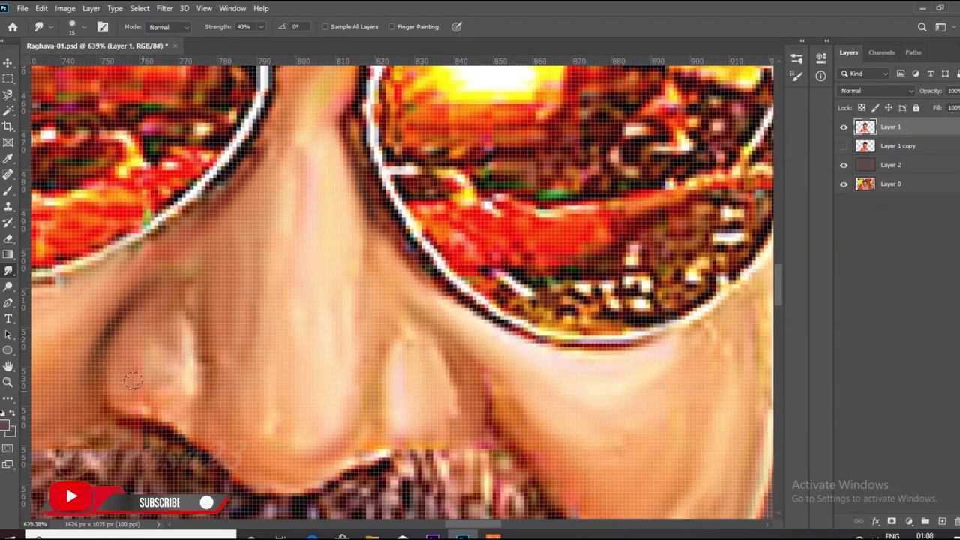
scroll(264, 217, down, 1)
scroll(251, 241, down, 4)
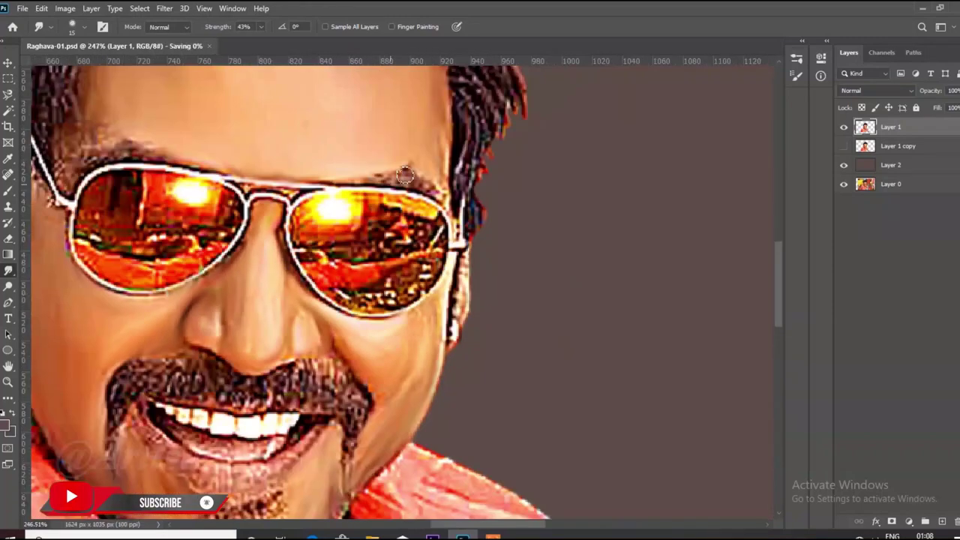
- Save the document under the new file name Raghava-02.psd
scroll(352, 210, down, 2)
key(ctrl+shift+s)
click(125, 230)
key(BackSpace)
text(2)
click(386, 373)
click(514, 270)
scroll(460, 267, down, 3)
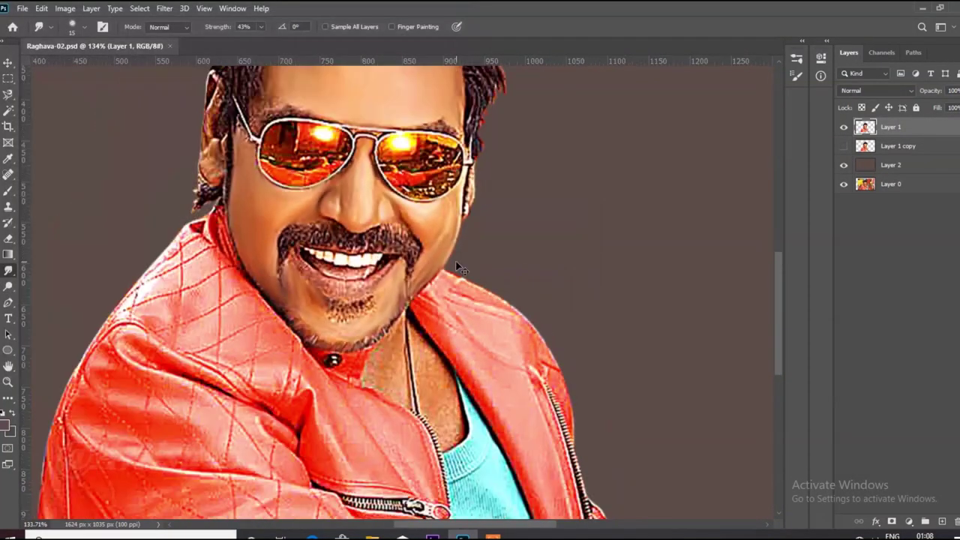
- Touch up the image-right cheek below the lens and smooth the ear beside it with the Smudge tool
scroll(420, 216, up, 6)
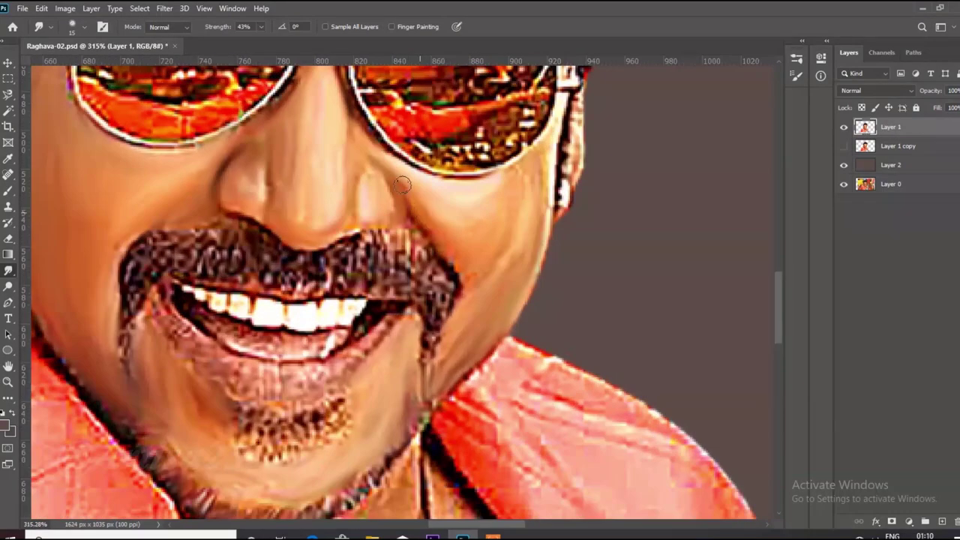
scroll(510, 195, down, 1)
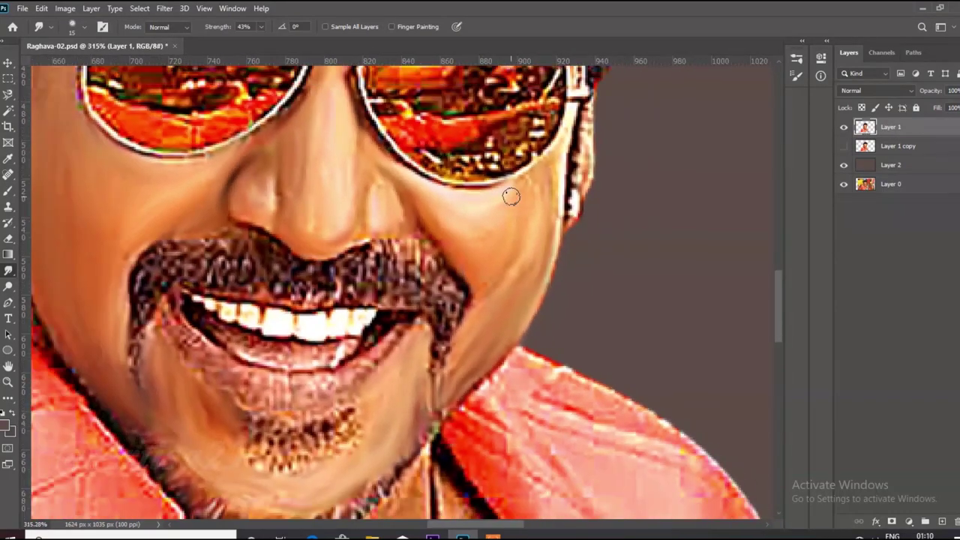
scroll(525, 240, up, 2)
scroll(523, 301, up, 2)
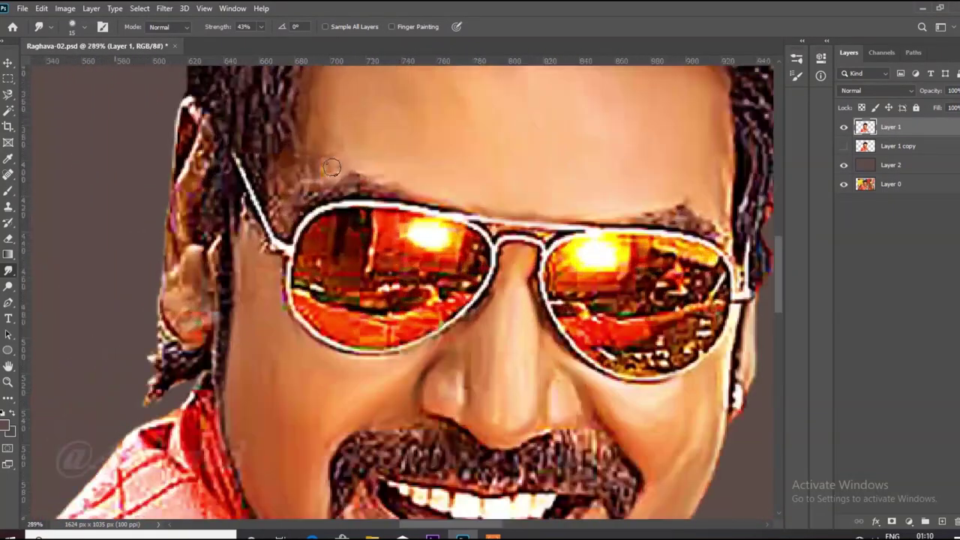
- Smooth the image-left ear from its upper rim down to the earlobe with Smudge strokes using a 15 px brush
scroll(258, 199, up, 1)
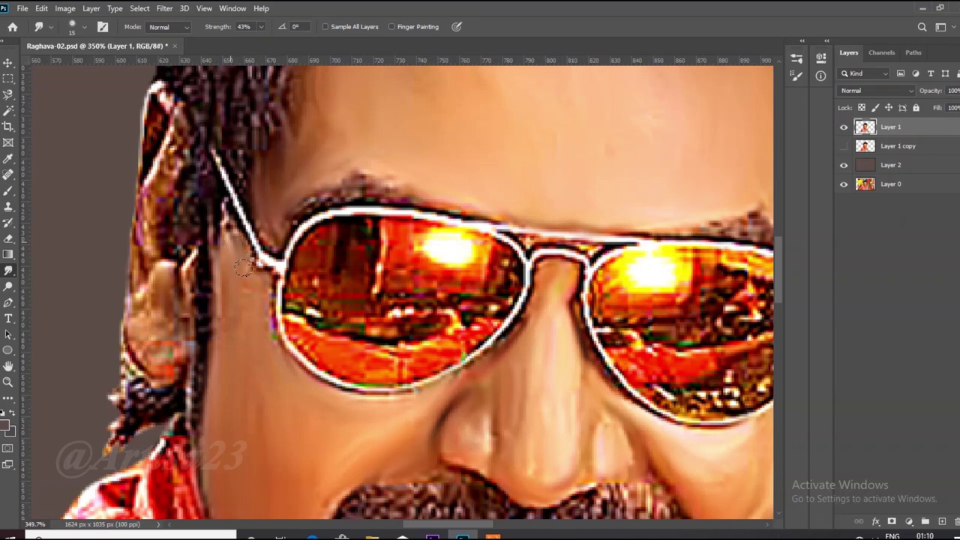
mouse_move(218, 310)
mouse_down()
mouse_move(192, 299)
mouse_move(157, 142)
mouse_up()
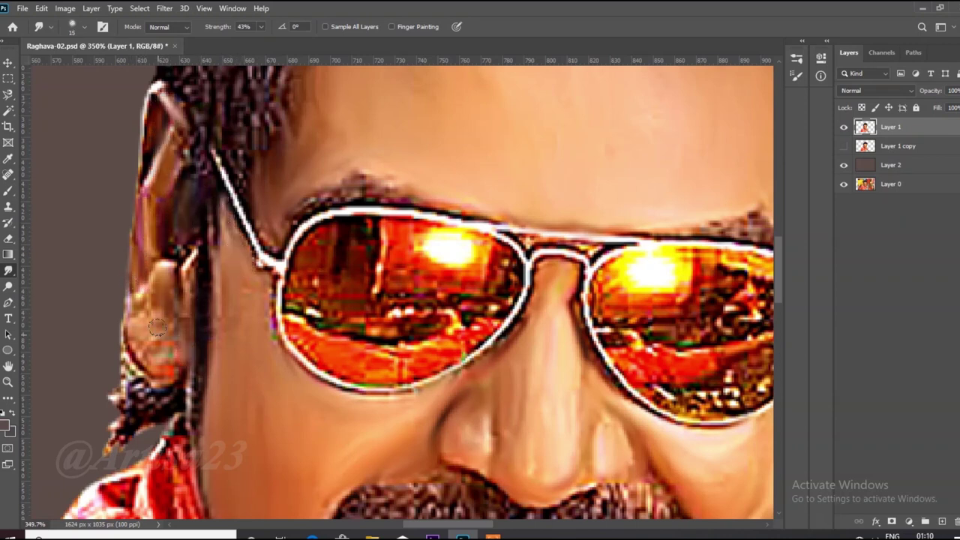
drag(137, 353, 140, 288)
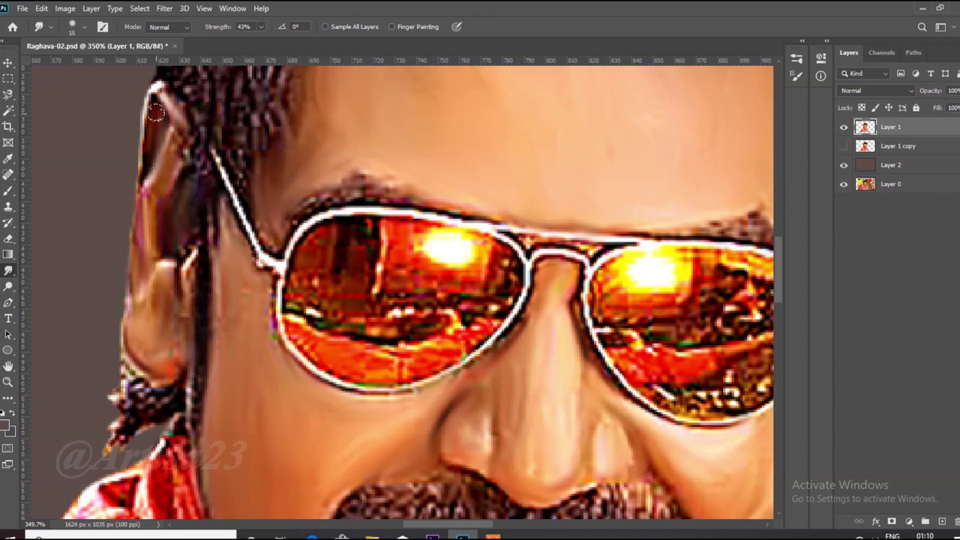
- Smudge the hair tuft below the image-left ear into soft strands pointing outward over the background
scroll(171, 154, down, 4)
scroll(195, 343, up, 5)
drag(167, 323, 101, 369)
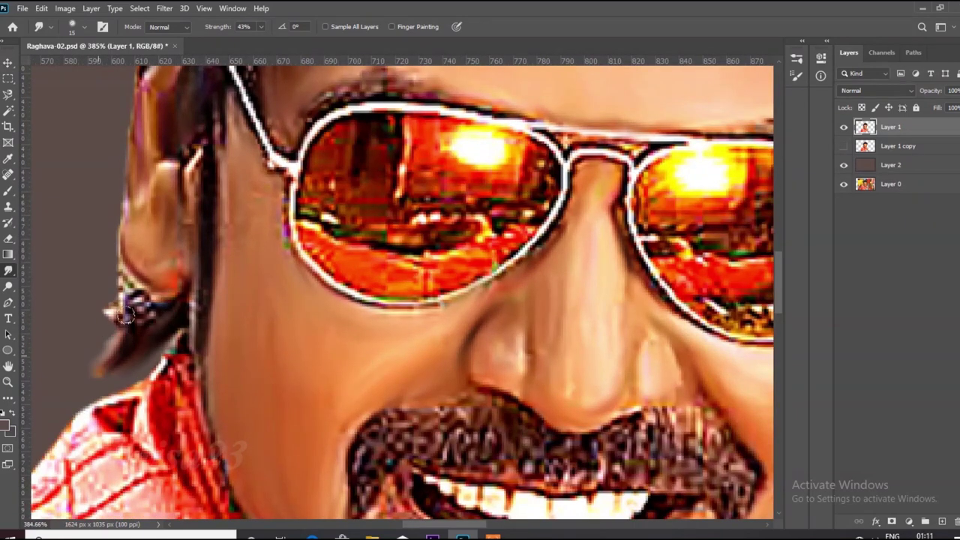
drag(142, 303, 108, 284)
mouse_move(131, 322)
mouse_down()
mouse_move(101, 277)
mouse_move(104, 341)
mouse_up()
scroll(177, 339, down, 6)
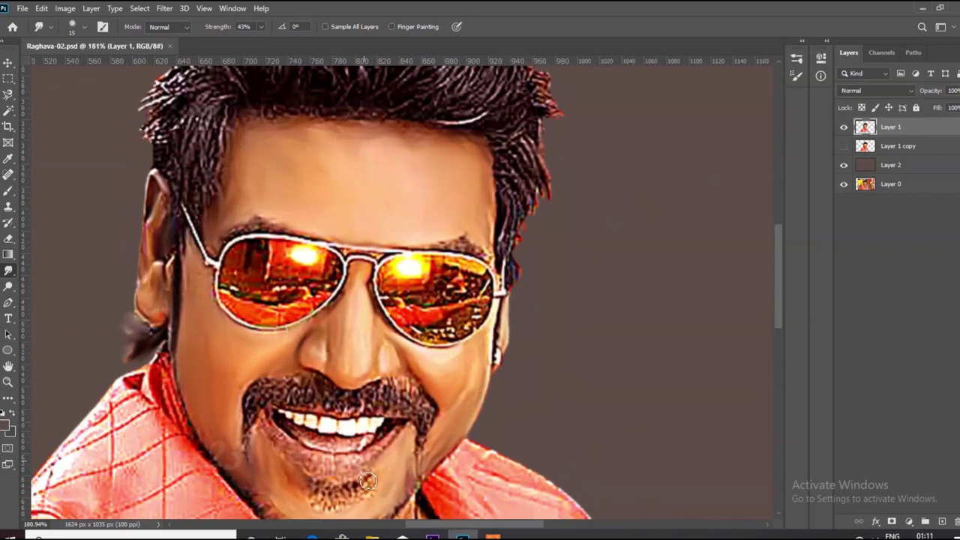
- Smooth the tongue and the inner edge of the lower lip with a Smudge brush reduced to about 10 px
scroll(368, 478, up, 10)
drag(387, 451, 213, 468)
scroll(214, 330, down, 4)
scroll(210, 388, up, 4)
key(bracketleft)
key(bracketleft)
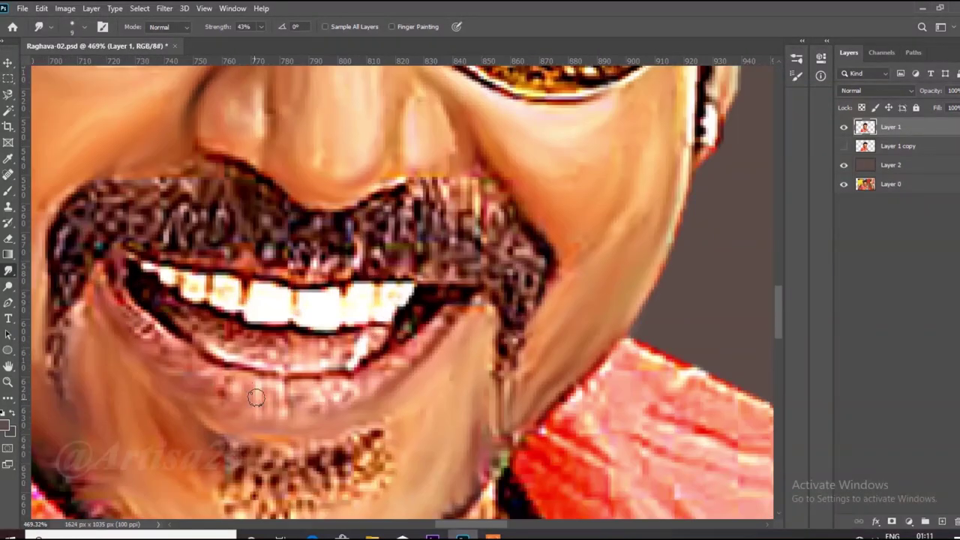
mouse_move(131, 315)
mouse_down()
mouse_move(199, 334)
mouse_move(357, 337)
mouse_up()
drag(256, 354, 403, 320)
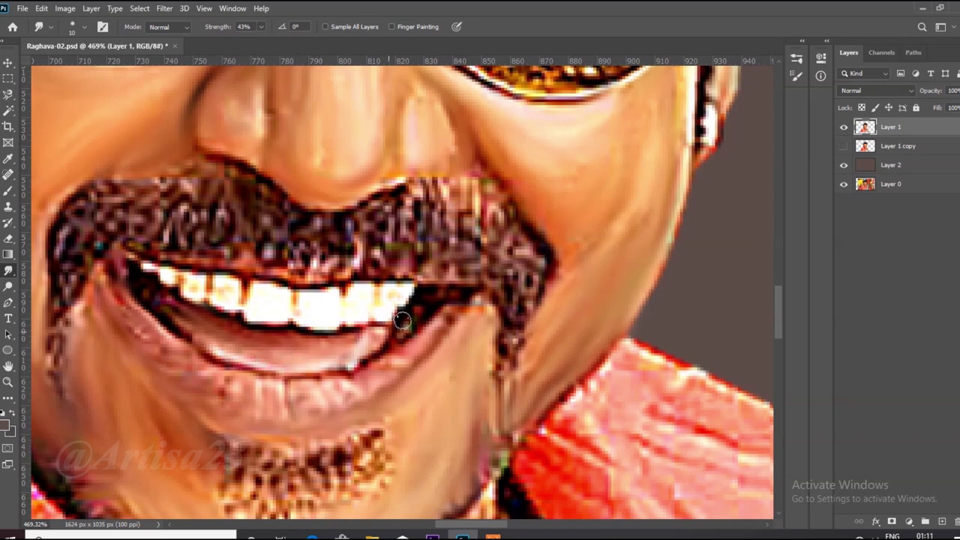
- Smooth the upper teeth on the image-right side of the mouth with a 9 px Smudge brush
scroll(308, 305, up, 3)
mouse_move(283, 302)
mouse_down()
mouse_move(297, 283)
mouse_move(317, 285)
mouse_move(297, 280)
mouse_move(350, 297)
mouse_move(402, 282)
mouse_move(397, 268)
mouse_move(391, 279)
mouse_move(414, 261)
mouse_up()
drag(508, 261, 457, 281)
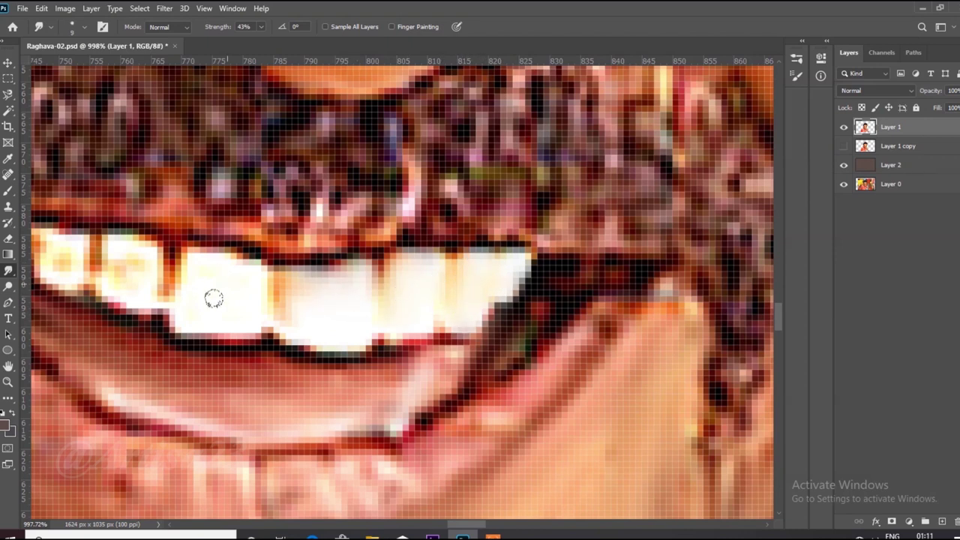
- Even out the remaining upper teeth toward the image-left side and their edges with a 7 to 9 px Smudge brush
drag(196, 262, 110, 253)
scroll(183, 286, down, 5)
scroll(105, 275, up, 5)
drag(230, 287, 228, 284)
drag(486, 355, 549, 360)
drag(500, 297, 542, 292)
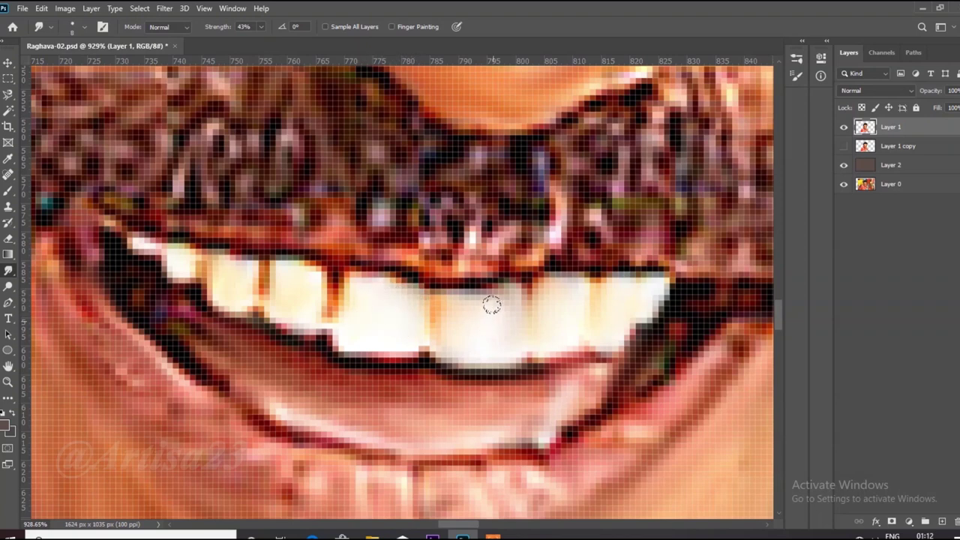
drag(378, 347, 398, 333)
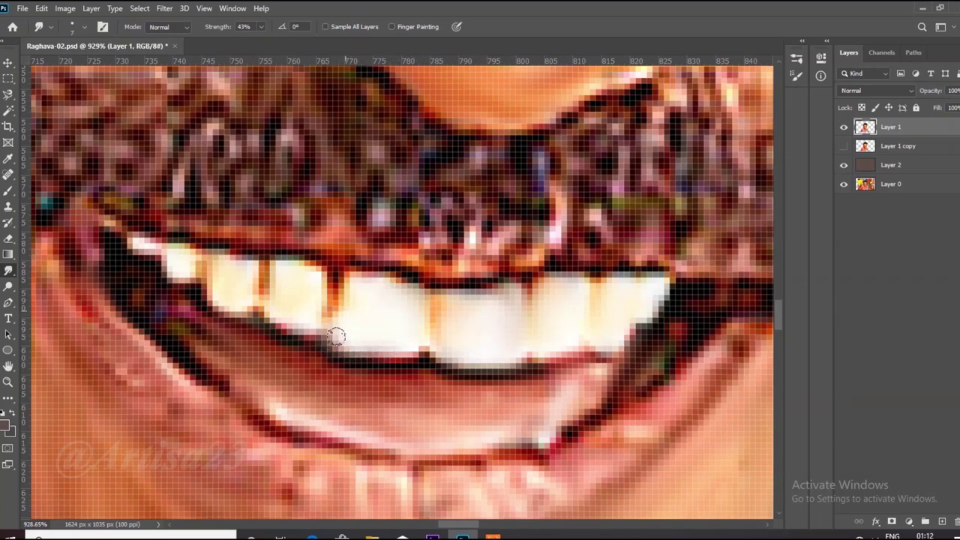
- Smooth the thin upper lip above the teeth from corner to corner with an 8 px Smudge brush
scroll(293, 303, down, 5)
scroll(394, 296, up, 3)
key(])
mouse_move(445, 283)
mouse_down()
mouse_move(295, 271)
mouse_move(142, 239)
mouse_up()
drag(421, 278, 662, 285)
- Blend the lower lip and its dark inner outline toward the image-right mouth corner with Smudge strokes
scroll(662, 284, down, 3)
scroll(301, 372, up, 3)
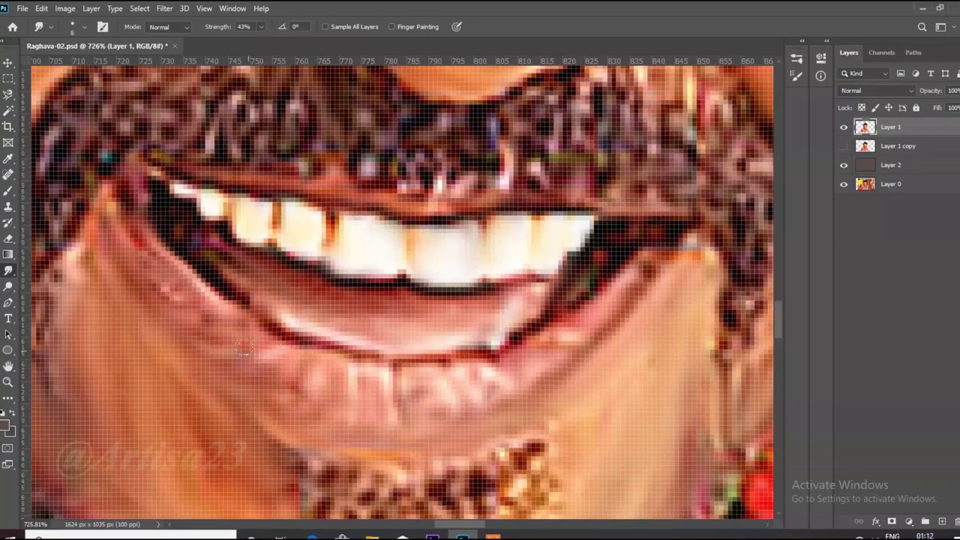
drag(480, 355, 543, 326)
scroll(504, 300, down, 2)
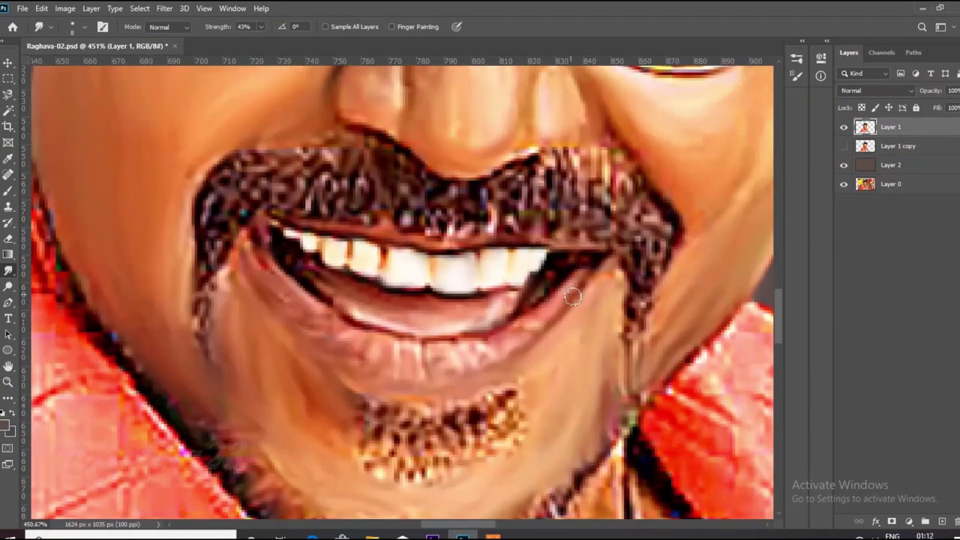
scroll(288, 255, down, 3)
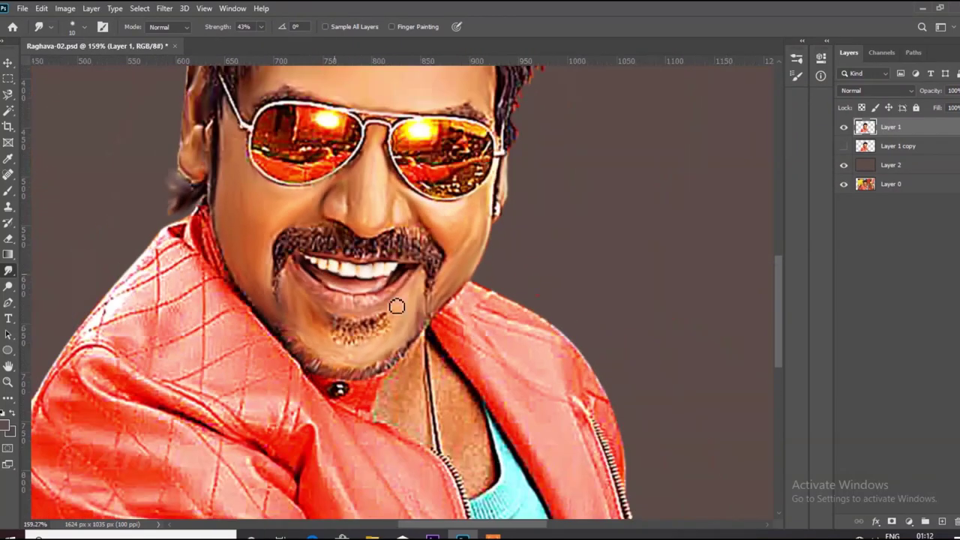
- Smooth the reflections in the image-left sunglasses lens with an enlarged Smudge brush at 52% strength
scroll(330, 252, up, 3)
key(bracketright)
key(bracketright)
key(bracketright)
mouse_move(270, 220)
mouse_down()
mouse_move(254, 246)
mouse_move(246, 210)
mouse_up()
click(261, 27)
drag(262, 41, 267, 41)
mouse_move(222, 230)
mouse_down()
mouse_move(256, 257)
mouse_move(266, 209)
mouse_move(296, 243)
mouse_move(347, 252)
mouse_move(414, 222)
mouse_up()
key(bracketleft)
drag(315, 275, 390, 276)
drag(323, 300, 398, 281)
drag(443, 258, 429, 228)
mouse_move(431, 294)
mouse_down()
mouse_move(330, 330)
mouse_move(214, 307)
mouse_up()
drag(345, 323, 235, 296)
- Soften the lower rim of the image-left lens and smooth the eyebrow above it with a smaller Smudge brush
key(bracketleft)
mouse_move(420, 294)
mouse_down()
mouse_move(383, 330)
mouse_move(217, 353)
mouse_move(185, 321)
mouse_up()
key(bracketleft)
mouse_move(177, 193)
mouse_down()
mouse_move(364, 131)
mouse_move(345, 145)
mouse_up()
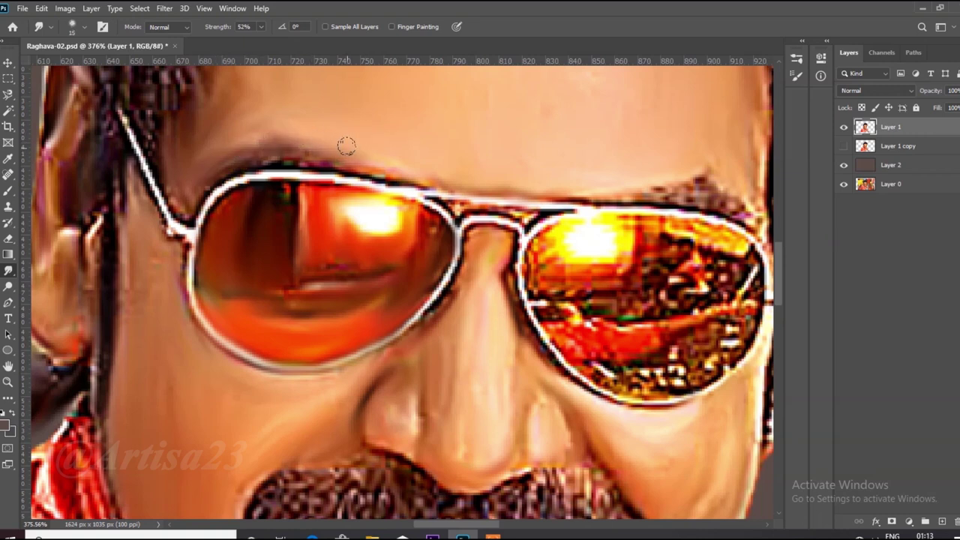
- Smooth the reflections and lower rim of the image-right sunglasses lens with the Smudge tool, using a brush down to 15 px
mouse_move(531, 248)
mouse_down()
mouse_move(537, 282)
mouse_move(555, 302)
mouse_move(621, 298)
mouse_move(713, 268)
mouse_move(663, 285)
mouse_move(639, 246)
mouse_move(601, 274)
mouse_move(556, 235)
mouse_move(657, 239)
mouse_move(540, 248)
mouse_move(707, 339)
mouse_move(698, 354)
mouse_move(609, 331)
mouse_move(569, 341)
mouse_move(592, 364)
mouse_move(679, 369)
mouse_up()
key(bracketleft)
mouse_move(600, 387)
mouse_down()
mouse_move(692, 391)
mouse_move(747, 349)
mouse_up()
scroll(394, 320, down, 4)
scroll(647, 280, up, 6)
drag(621, 327, 618, 300)
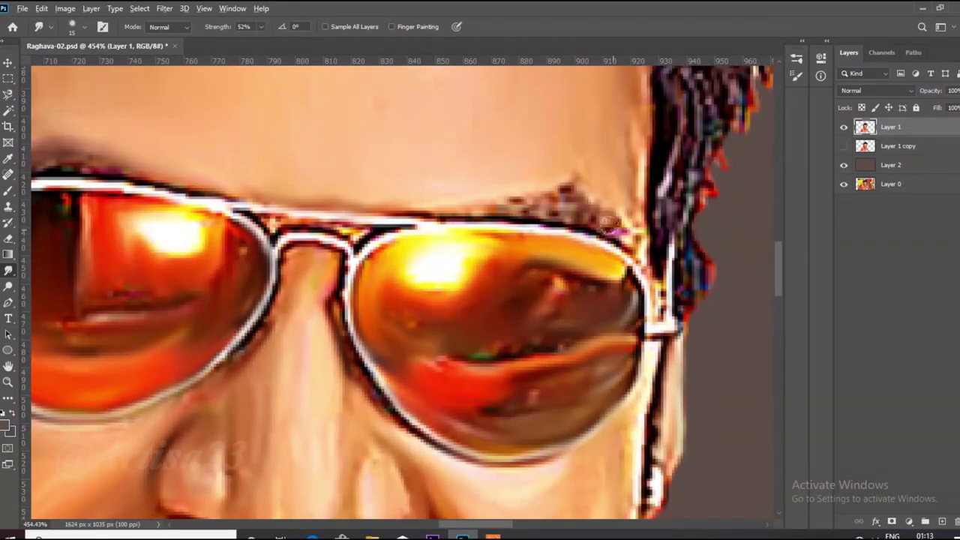
- Clean up the bridge of the sunglasses and soften the image-right eyebrow with a much smaller Smudge brush
scroll(578, 188, up, 2)
scroll(426, 204, down, 4)
scroll(300, 219, up, 6)
key(bracketleft)
key(bracketleft)
key(bracketleft)
key(bracketleft)
mouse_move(315, 224)
mouse_down()
mouse_move(403, 223)
mouse_move(430, 238)
mouse_move(284, 217)
mouse_up()
scroll(286, 218, down, 4)
scroll(307, 379, up, 2)
scroll(425, 345, down, 8)
scroll(510, 298, up, 6)
mouse_move(495, 221)
mouse_down()
mouse_move(521, 327)
mouse_move(505, 142)
mouse_up()
- Smudge the image-right half of the moustache and its drooping end into smooth strands with a 10 px brush
scroll(492, 266, down, 5)
scroll(492, 266, down, 3)
scroll(410, 420, up, 7)
mouse_move(509, 304)
mouse_down()
mouse_move(497, 259)
mouse_move(470, 268)
mouse_up()
mouse_move(460, 303)
mouse_down()
mouse_move(454, 272)
mouse_move(432, 266)
mouse_up()
drag(451, 295, 450, 264)
key(bracketright)
key(bracketright)
drag(476, 324, 484, 288)
drag(519, 361, 533, 335)
drag(514, 417, 535, 341)
- Smooth the moustache from its centre to the image-left end and blend its upper edge beneath the nose
drag(423, 311, 418, 282)
mouse_move(399, 326)
mouse_down()
mouse_move(395, 299)
mouse_move(173, 282)
mouse_move(150, 310)
mouse_move(120, 435)
mouse_up()
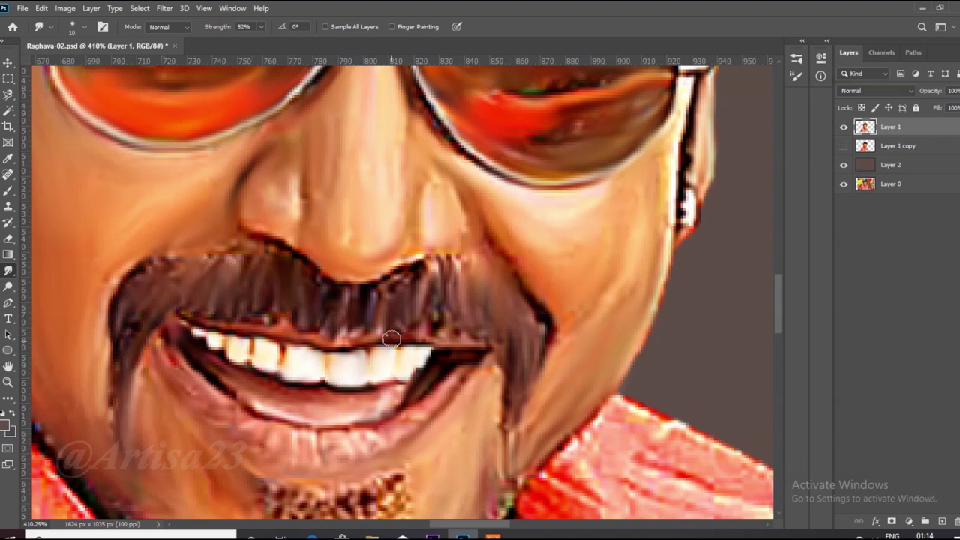
scroll(402, 273, up, 5)
mouse_move(446, 246)
mouse_down()
mouse_move(382, 271)
mouse_move(304, 284)
mouse_up()
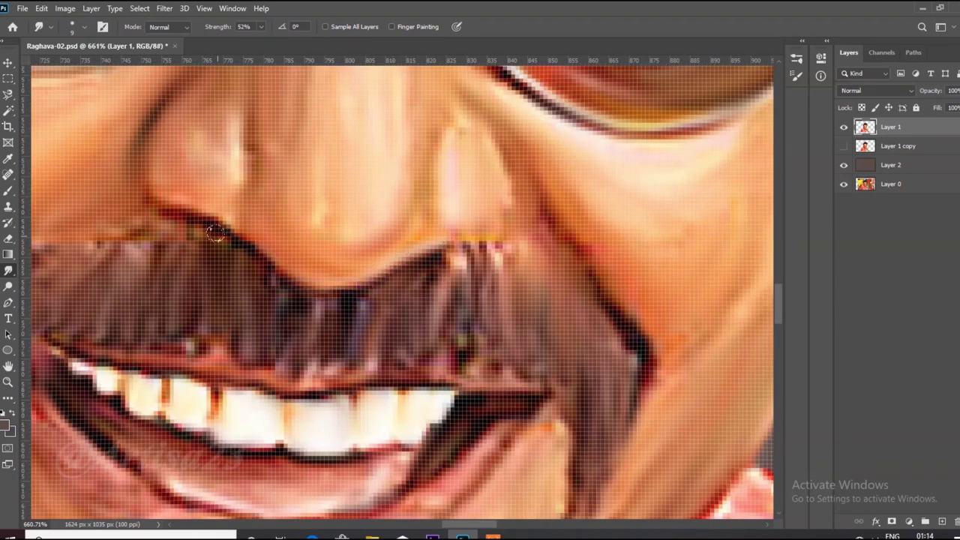
drag(446, 263, 462, 251)
scroll(498, 208, down, 2)
- Smudge the small beard patch below the lower lip into soft strands on the chin
scroll(364, 422, down, 5)
mouse_move(373, 375)
mouse_down()
mouse_move(480, 360)
mouse_move(457, 408)
mouse_move(350, 403)
mouse_move(435, 342)
mouse_move(518, 313)
mouse_up()
drag(359, 385, 355, 407)
scroll(378, 283, down, 3)
scroll(473, 378, up, 3)
- Smooth the skin of the neck and upper chest around the necklace cord with a 20 px Smudge brush
scroll(428, 300, down, 4)
key(])
drag(508, 378, 436, 396)
mouse_move(496, 364)
mouse_down()
mouse_move(528, 461)
mouse_move(555, 371)
mouse_move(581, 473)
mouse_move(524, 297)
mouse_up()
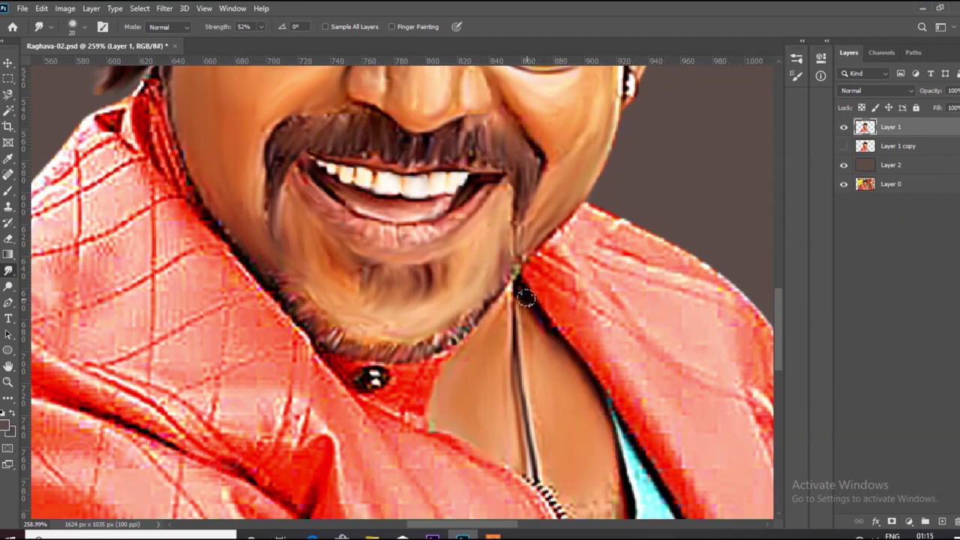
scroll(386, 278, down, 4)
scroll(520, 428, up, 6)
mouse_move(491, 424)
mouse_down()
mouse_move(478, 390)
mouse_move(491, 465)
mouse_up()
- Smooth the image-right lapel and shoulder of the jacket and the turquoise shirt with a 30 to 45 px Smudge brush
scroll(427, 378, down, 6)
key(])
key(])
key(])
scroll(426, 377, up, 2)
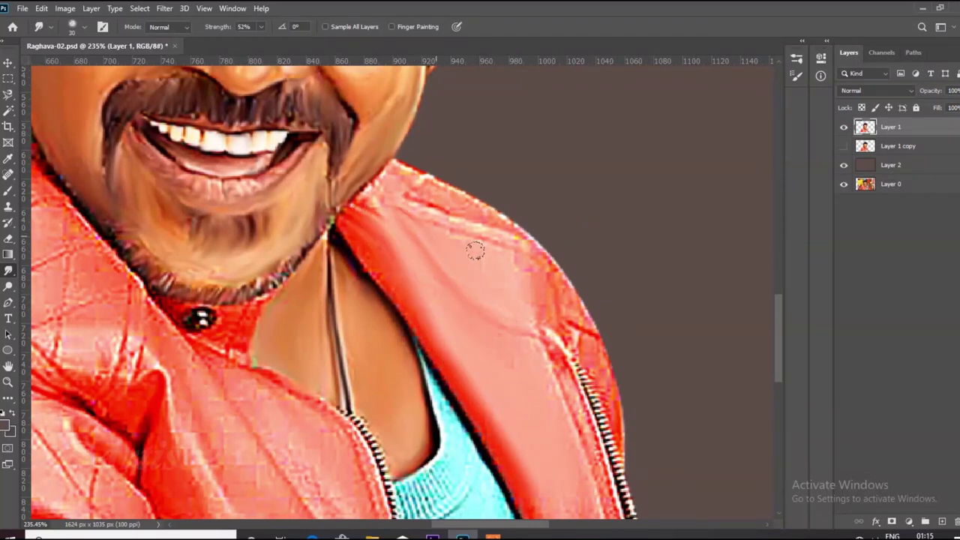
mouse_move(450, 192)
mouse_down()
mouse_move(540, 261)
mouse_move(552, 330)
mouse_move(534, 343)
mouse_move(578, 431)
mouse_move(574, 457)
mouse_move(523, 438)
mouse_up()
scroll(537, 362, down, 2)
scroll(537, 362, down, 2)
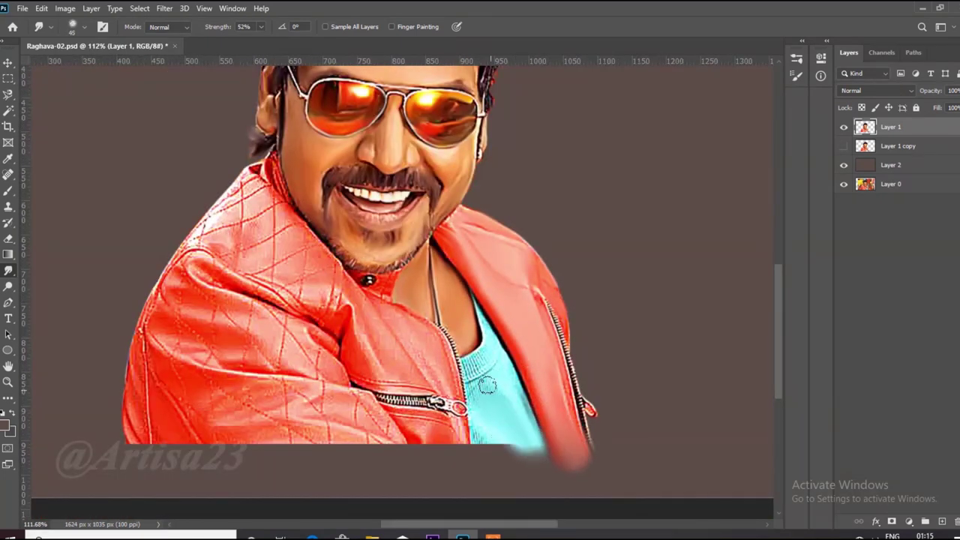
- Smooth away the quilted texture of the jacket's image-left sleeve, shoulder and front with a Smudge brush of up to 60 px
mouse_move(437, 425)
mouse_down()
mouse_move(427, 454)
mouse_move(240, 465)
mouse_move(192, 458)
mouse_move(180, 375)
mouse_move(375, 428)
mouse_move(188, 323)
mouse_move(310, 354)
mouse_up()
mouse_move(340, 390)
mouse_down()
mouse_move(173, 350)
mouse_move(187, 309)
mouse_move(131, 337)
mouse_up()
key(bracketright)
key(bracketright)
mouse_move(242, 203)
mouse_down()
mouse_move(295, 249)
mouse_move(276, 208)
mouse_move(226, 232)
mouse_up()
mouse_move(239, 187)
mouse_down()
mouse_move(309, 303)
mouse_move(381, 373)
mouse_up()
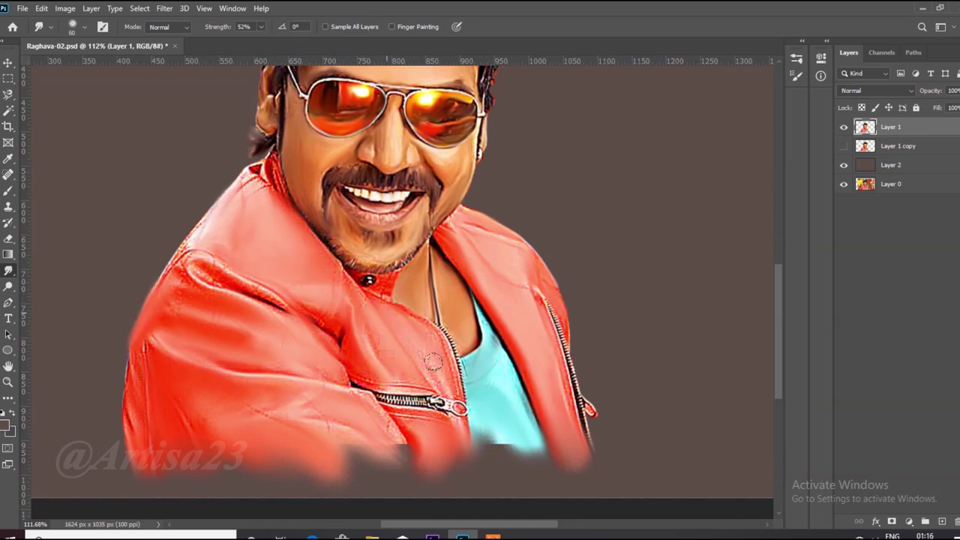
- Fade the lower edge of the shirt and image-right jacket into the background and soften the image-right zipper with a 50 px Smudge brush
mouse_move(403, 455)
mouse_down()
mouse_move(353, 462)
mouse_move(525, 450)
mouse_move(607, 459)
mouse_up()
drag(554, 322, 584, 411)
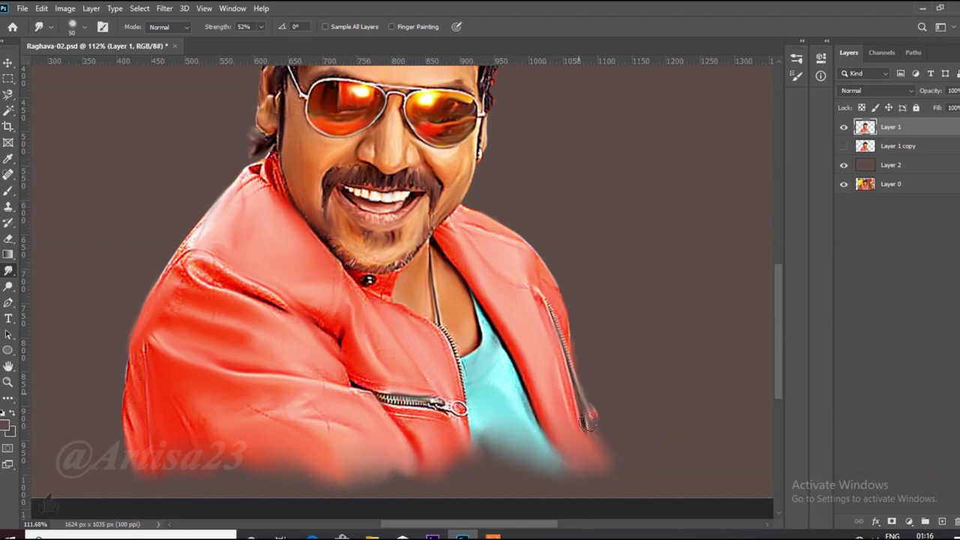
- Blend the outer and lower edges of the image-left sleeve into the background with a 90 px Smudge brush and save the document
mouse_move(208, 281)
mouse_down()
mouse_move(298, 304)
mouse_move(194, 300)
mouse_move(162, 264)
mouse_move(125, 389)
mouse_move(126, 457)
mouse_up()
scroll(204, 403, down, 2)
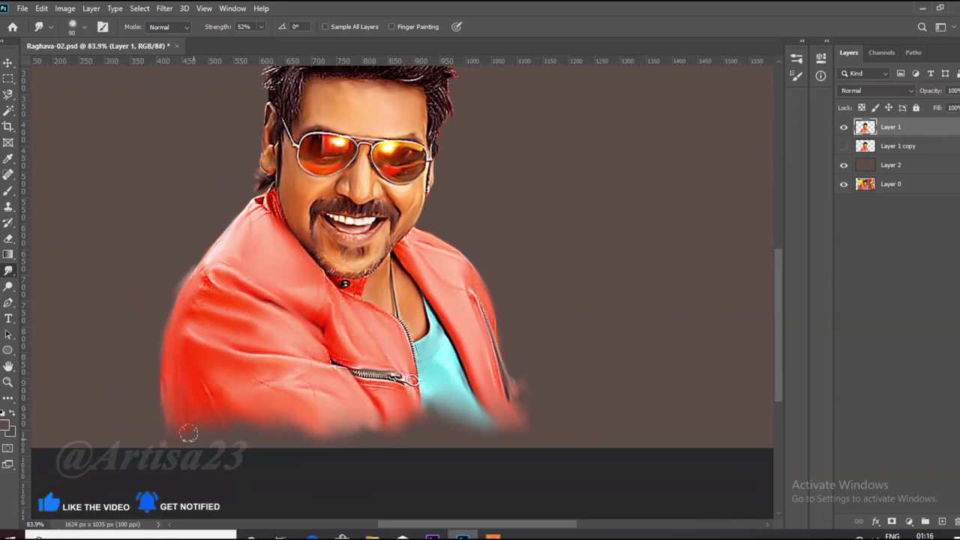
mouse_move(215, 398)
mouse_down()
mouse_move(330, 434)
mouse_move(332, 426)
mouse_up()
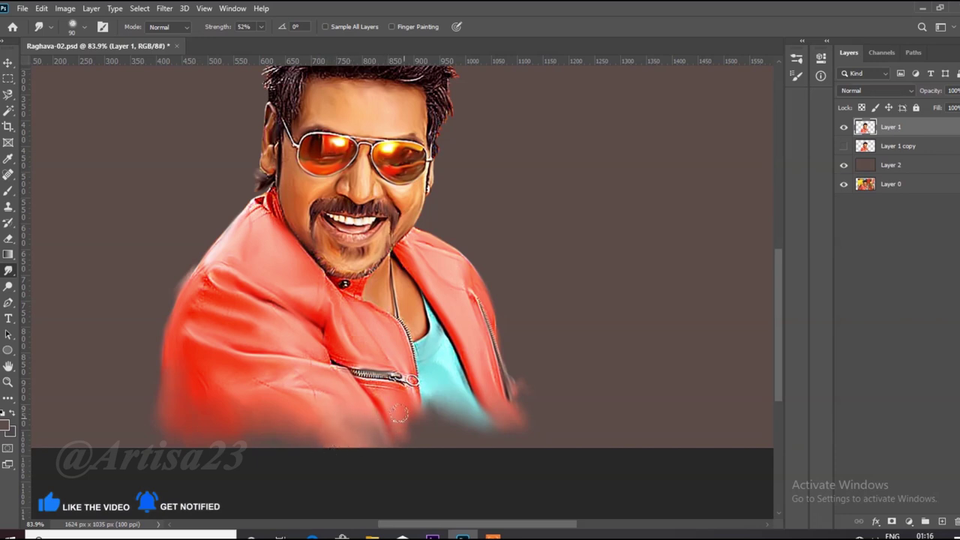
drag(349, 444, 482, 416)
scroll(330, 343, down, 4)
key(ctrl+s)
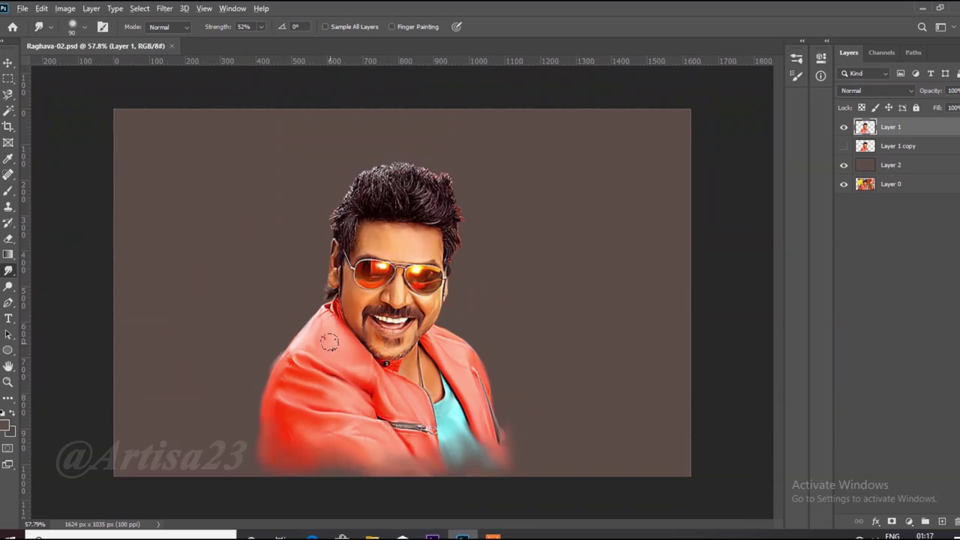
- Smooth the image-left jacket collar and the collar edge running down to the button below the chin with Smudge strokes
scroll(333, 324, up, 16)
mouse_move(285, 210)
mouse_down()
mouse_move(311, 209)
mouse_move(287, 210)
mouse_move(248, 288)
mouse_move(219, 280)
mouse_up()
mouse_move(302, 206)
mouse_down()
mouse_move(330, 316)
mouse_move(482, 499)
mouse_move(439, 391)
mouse_up()
scroll(482, 499, down, 2)
key(bracketright)
key(bracketright)
drag(439, 390, 501, 439)
- Soften the beard along the image-left jawline and the image-right moustache end with a Smudge brush of up to 20 px
scroll(523, 390, up, 2)
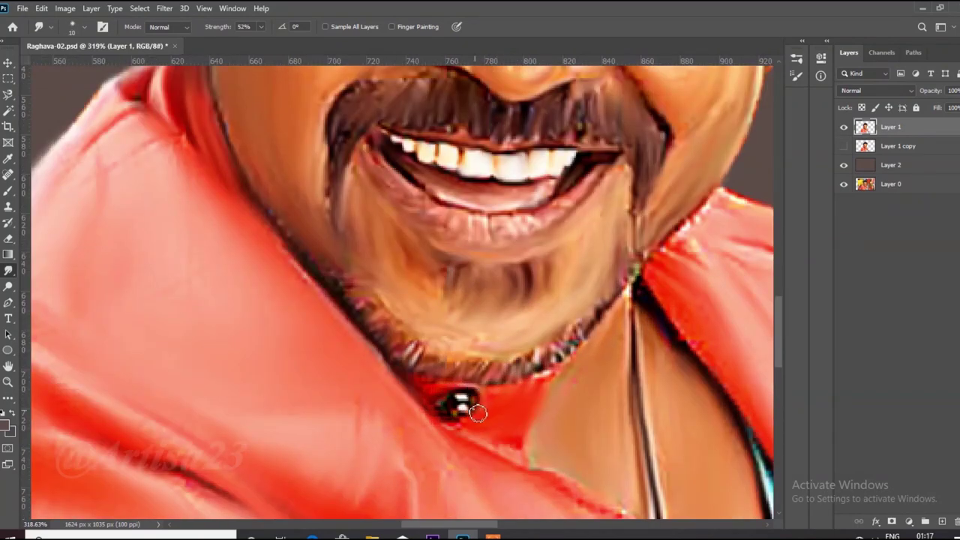
mouse_move(411, 354)
mouse_down()
mouse_move(456, 343)
mouse_move(384, 300)
mouse_move(441, 322)
mouse_up()
drag(640, 194, 636, 231)
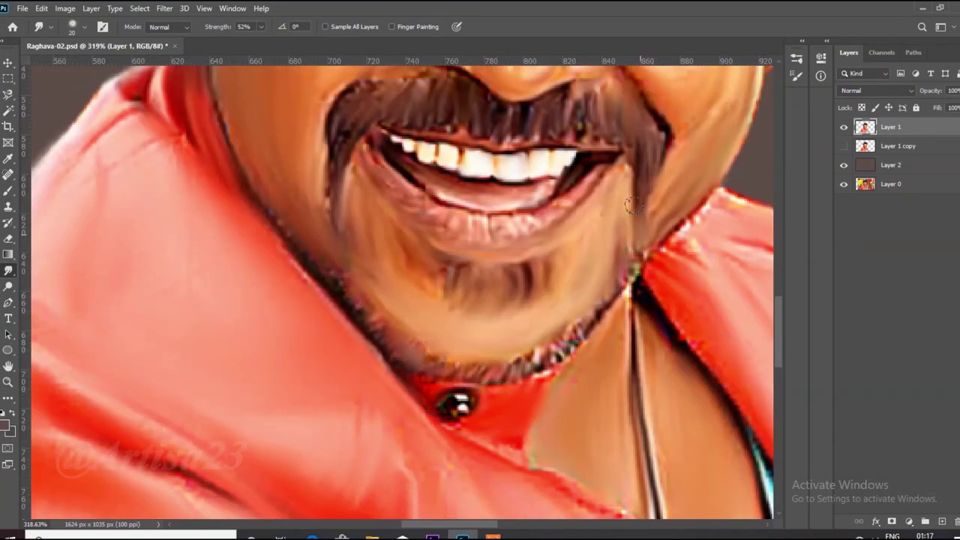
scroll(613, 289, down, 5)
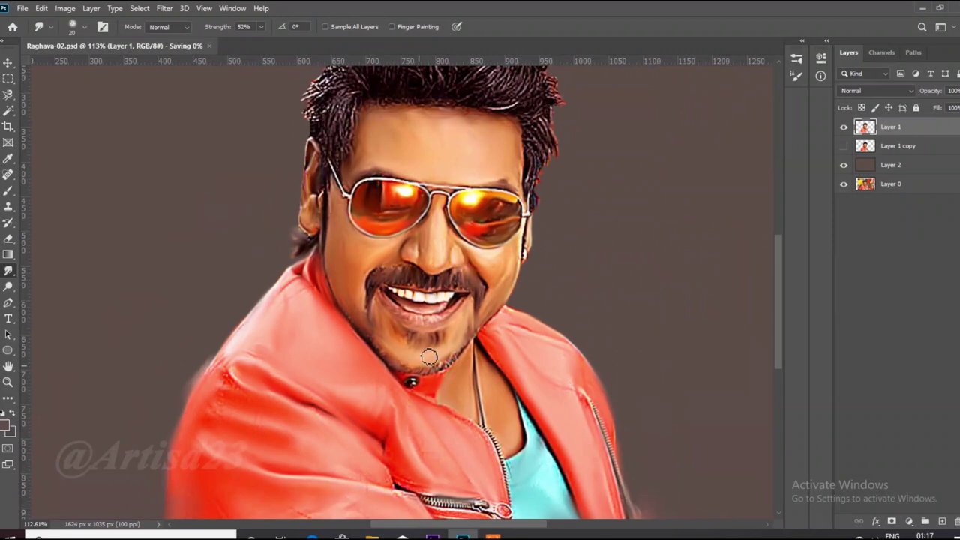
- Touch up the rough folds and seams on the jacket's image-left shoulder and front with Smudge strokes
scroll(419, 365, up, 2)
drag(301, 291, 295, 348)
drag(302, 313, 357, 354)
drag(299, 287, 273, 357)
drag(392, 248, 386, 231)
mouse_move(427, 351)
mouse_down()
mouse_move(473, 388)
mouse_move(454, 397)
mouse_move(501, 373)
mouse_move(624, 392)
mouse_up()
- Smudge the front hair on the image-right side into smooth, swept strands extending past the head outline with about a 25 px brush
scroll(443, 390, down, 4)
scroll(495, 432, up, 5)
key(])
key(])
key(])
key(])
scroll(525, 300, up, 1)
key(bracketright)
scroll(516, 319, down, 4)
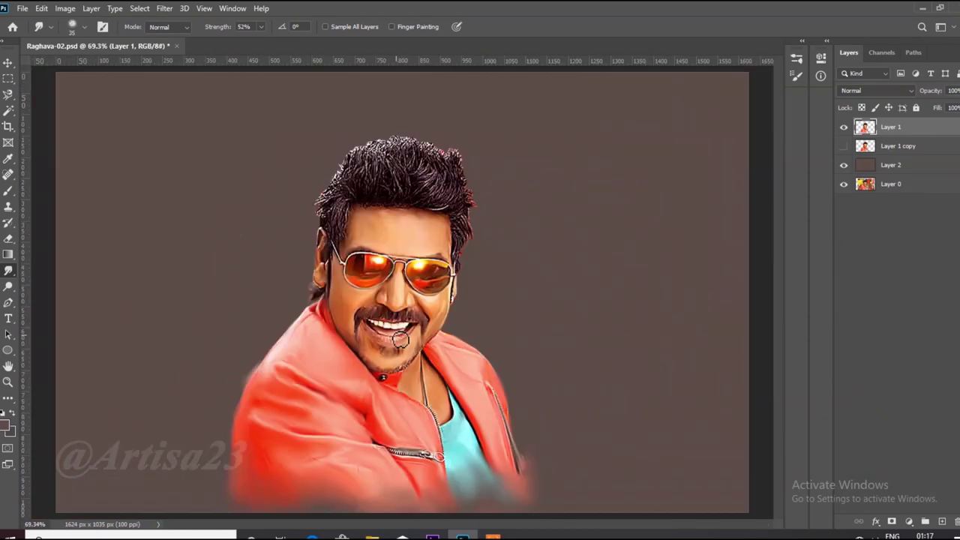
scroll(430, 175, up, 3)
scroll(431, 176, up, 4)
mouse_move(480, 161)
mouse_down()
mouse_move(405, 285)
mouse_move(481, 153)
mouse_move(525, 270)
mouse_move(561, 203)
mouse_move(613, 282)
mouse_move(604, 240)
mouse_move(620, 243)
mouse_move(647, 279)
mouse_move(609, 411)
mouse_move(593, 324)
mouse_up()
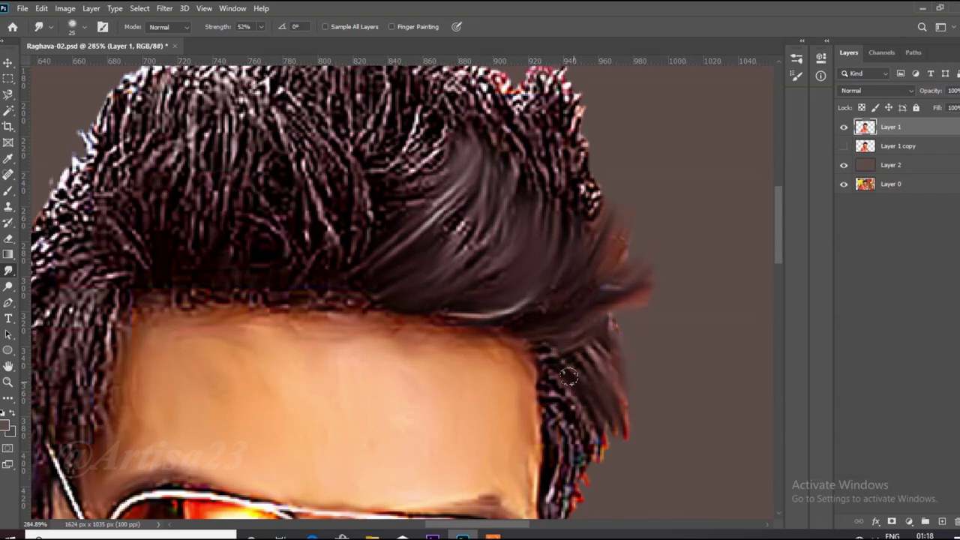
- Smooth the side hair and hairline beside the image-right temple down to the glasses with a 20 px Smudge brush
drag(550, 392, 589, 474)
drag(609, 422, 622, 458)
mouse_move(589, 510)
mouse_down()
mouse_move(581, 410)
mouse_move(547, 365)
mouse_move(537, 387)
mouse_up()
scroll(580, 409, up, 2)
drag(500, 264, 545, 426)
drag(526, 469, 514, 399)
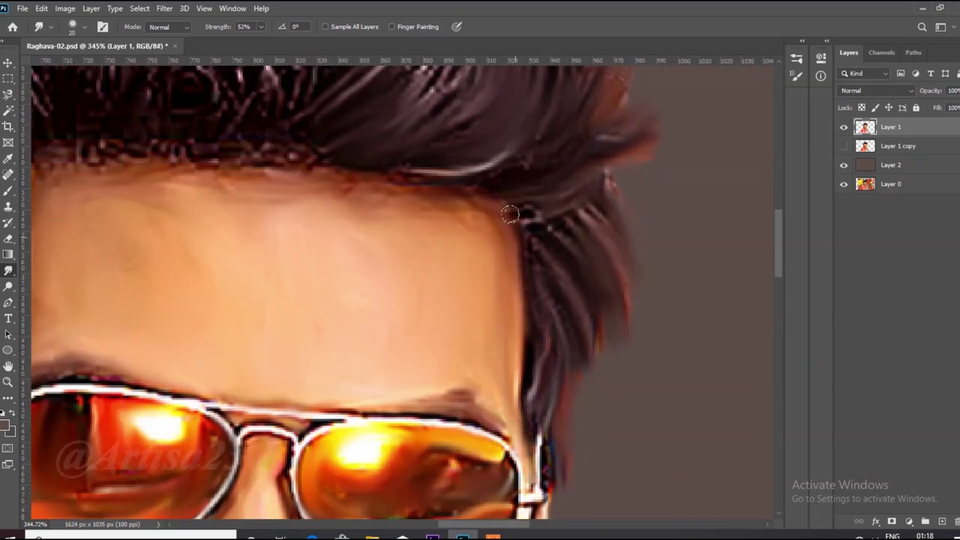
- Smudge the forehead hairline and the front hair above it into smooth upswept strands, enlarging the Smudge brush as needed
drag(513, 214, 437, 198)
scroll(587, 240, down, 2)
scroll(608, 191, down, 2)
scroll(508, 196, up, 3)
key(])
key(])
mouse_move(489, 223)
mouse_down()
mouse_move(449, 232)
mouse_move(400, 148)
mouse_move(343, 155)
mouse_move(407, 291)
mouse_move(372, 263)
mouse_move(405, 349)
mouse_up()
drag(345, 291, 380, 358)
drag(315, 182, 332, 225)
scroll(321, 196, up, 2)
drag(311, 113, 405, 263)
- Smudge the crown's upper outline and the image-left side hair down to the ear with a 25 px brush
scroll(408, 244, down, 2)
key([)
key([)
key(bracketright)
mouse_move(422, 105)
mouse_down()
mouse_move(375, 105)
mouse_move(405, 172)
mouse_move(453, 150)
mouse_move(570, 173)
mouse_move(622, 169)
mouse_move(604, 225)
mouse_move(586, 158)
mouse_move(465, 113)
mouse_move(352, 112)
mouse_move(300, 124)
mouse_move(258, 233)
mouse_move(233, 124)
mouse_move(270, 188)
mouse_move(207, 225)
mouse_move(166, 174)
mouse_move(288, 300)
mouse_move(161, 278)
mouse_move(347, 365)
mouse_move(205, 350)
mouse_move(139, 405)
mouse_move(82, 330)
mouse_move(112, 248)
mouse_move(43, 382)
mouse_up()
drag(532, 307, 514, 150)
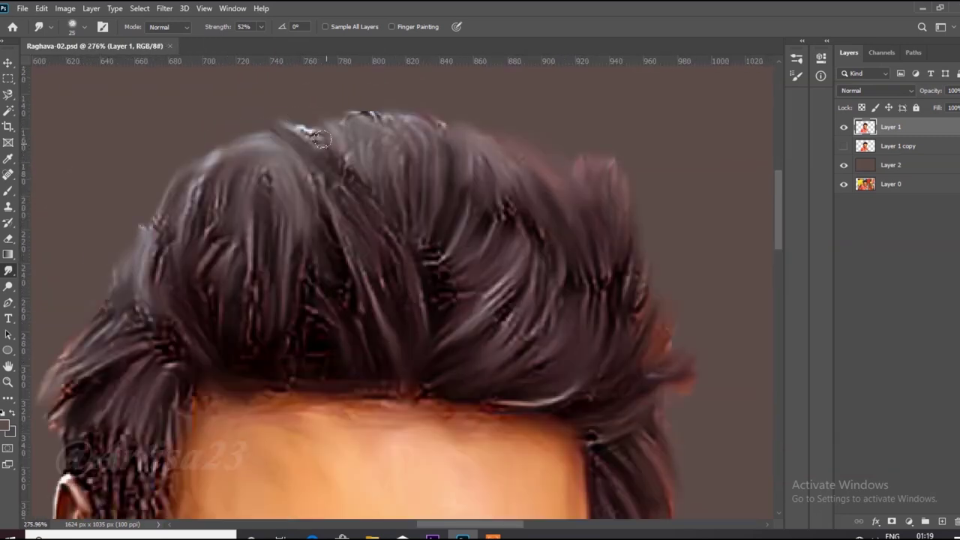
mouse_move(320, 138)
mouse_down()
mouse_move(363, 115)
mouse_move(431, 101)
mouse_up()
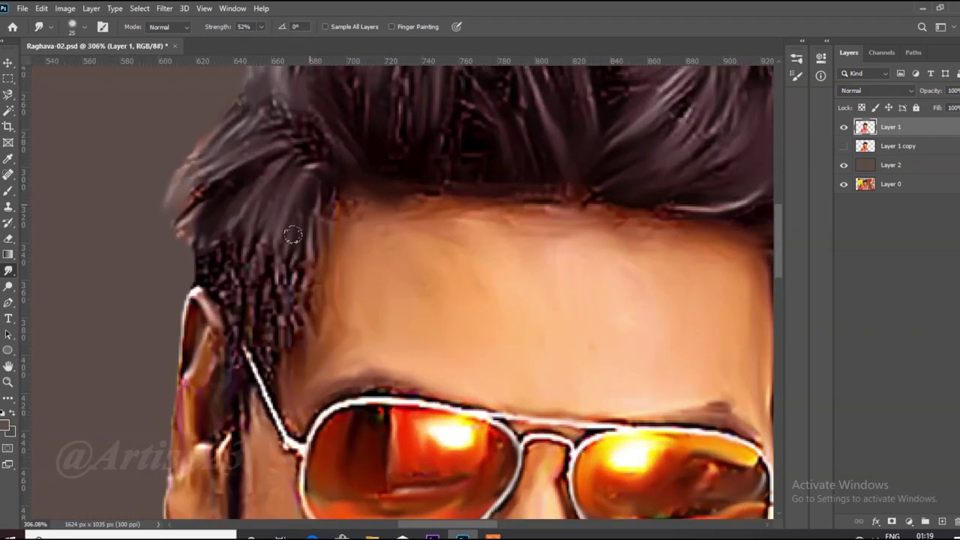
mouse_move(300, 225)
mouse_down()
mouse_move(261, 239)
mouse_move(242, 322)
mouse_move(208, 261)
mouse_move(172, 254)
mouse_move(190, 185)
mouse_move(263, 327)
mouse_move(297, 216)
mouse_move(252, 378)
mouse_up()
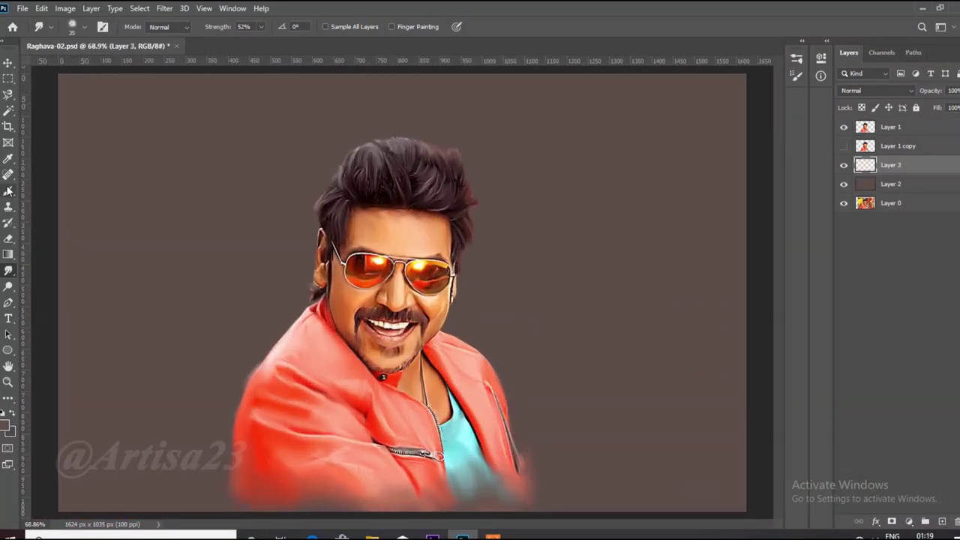
- Equip the Brush tool with a textured preset from the Digital Painting All Brush Artisa23 set for painting on Layer 3
key(b)
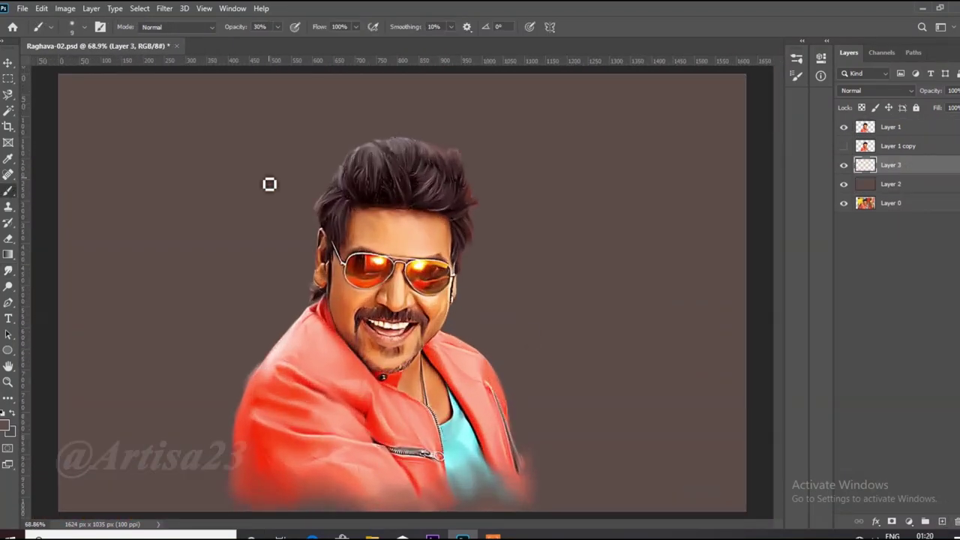
key(bracketright)
key(F5)
click(535, 53)
scroll(684, 406, down, 6)
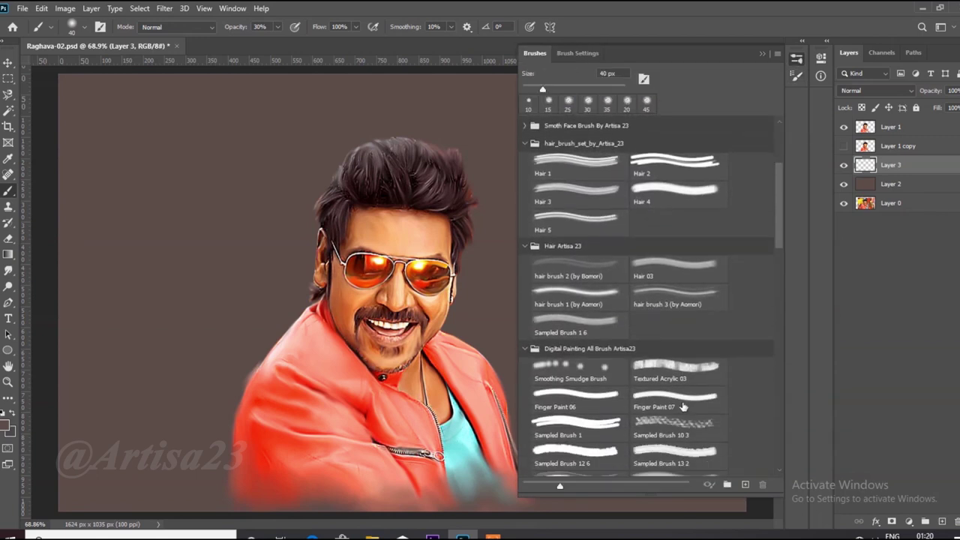
scroll(683, 405, down, 3)
click(679, 417)
key(F5)
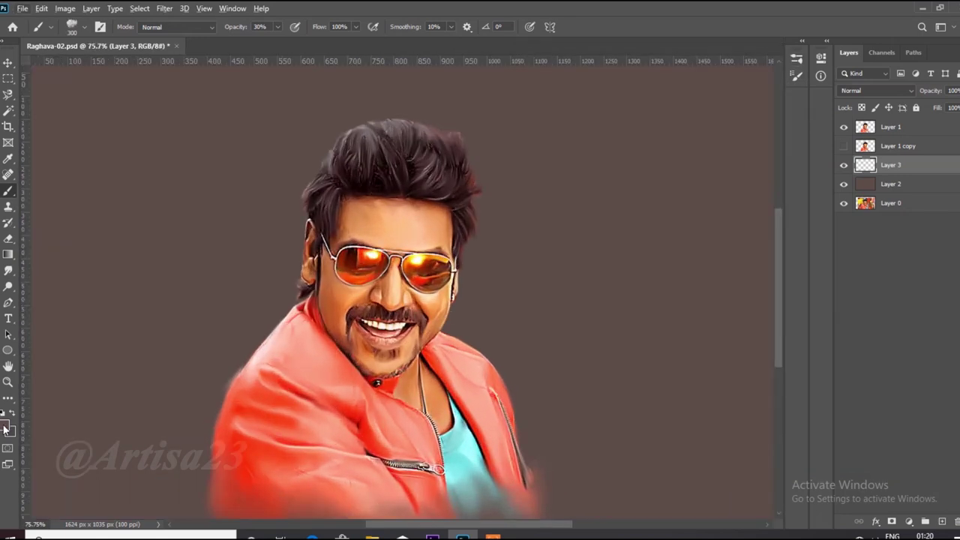
- Set an orange-yellow foreground colour and paint a soft cloud beside the image-right side of the head with a 200 px brush at 30% opacity
click(6, 428)
mouse_move(824, 412)
mouse_down()
mouse_move(825, 386)
mouse_move(825, 403)
mouse_up()
click(930, 259)
scroll(510, 225, down, 2)
key(bracketleft)
key(bracketleft)
mouse_move(472, 172)
mouse_down()
mouse_move(510, 221)
mouse_move(473, 162)
mouse_move(467, 368)
mouse_up()
- Raise the brush opacity to 54% and paint red and dark-brown clouds beside the image-right shoulder using colours sampled from the picture
click(278, 27)
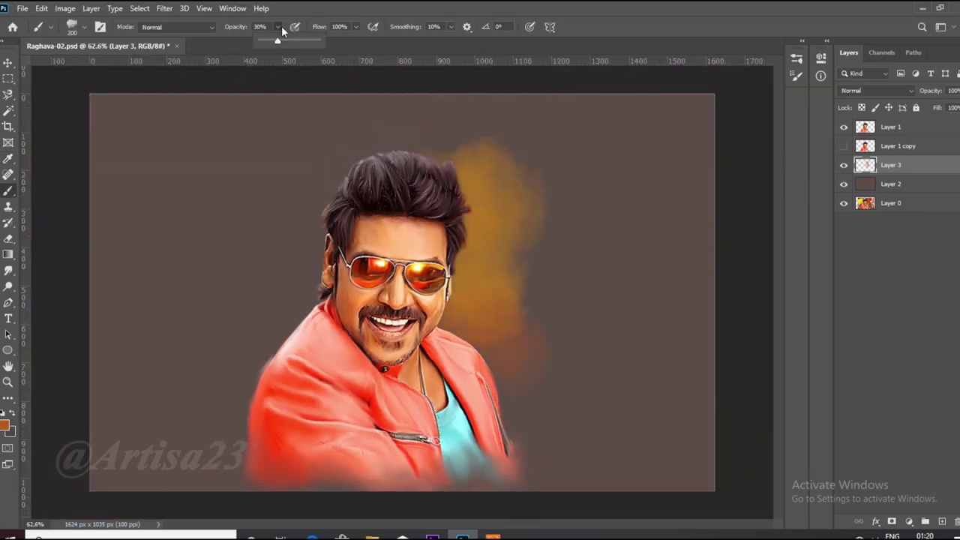
key(d)
mouse_move(503, 315)
mouse_down()
mouse_move(513, 343)
mouse_move(514, 294)
mouse_up()
alt+click(492, 253)
drag(504, 282, 534, 323)
scroll(351, 365, up, 3)
alt+click(351, 395)
alt+click(598, 332)
drag(573, 382, 589, 435)
alt+click(470, 377)
mouse_move(540, 394)
mouse_down()
mouse_move(619, 330)
mouse_move(608, 262)
mouse_up()
- Paint an ochre cloud behind the image-left side of the head and a red cloud beside the shoulder, and deepen the dark area opposite
alt+click(518, 300)
alt+click(582, 200)
scroll(540, 270, down, 3)
alt+click(491, 217)
mouse_move(313, 255)
mouse_down()
mouse_move(320, 206)
mouse_move(253, 349)
mouse_move(217, 381)
mouse_up()
alt+click(268, 432)
drag(505, 427, 555, 454)
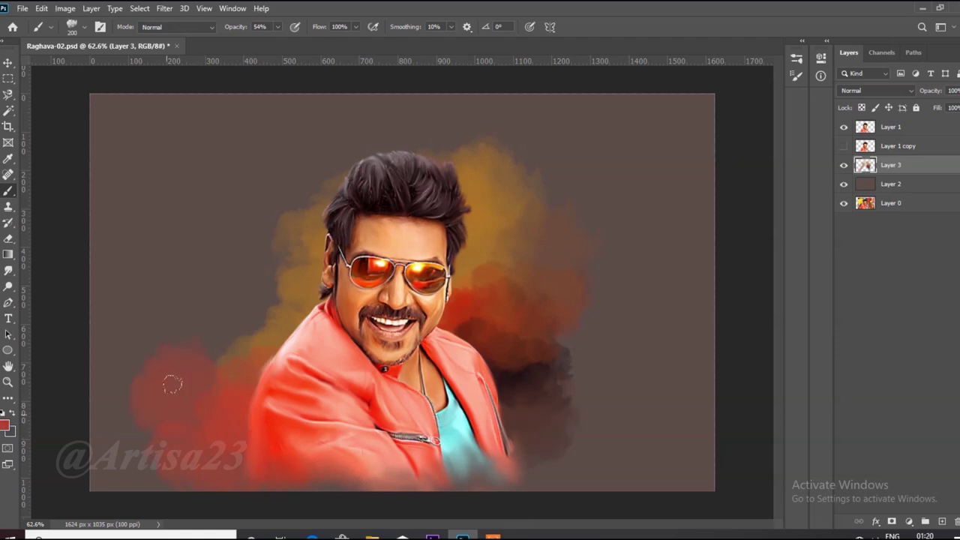
- Extend the ochre cloud outward above the image-left shoulder with sampled ochre tones
scroll(248, 303, up, 1)
alt+click(319, 304)
scroll(315, 298, up, 1)
mouse_move(248, 302)
mouse_down()
mouse_move(358, 299)
mouse_move(312, 296)
mouse_move(210, 352)
mouse_move(325, 274)
mouse_up()
scroll(330, 300, up, 1)
key(bracketleft)
key(bracketleft)
key(bracketleft)
key(bracketleft)
scroll(442, 244, down, 1)
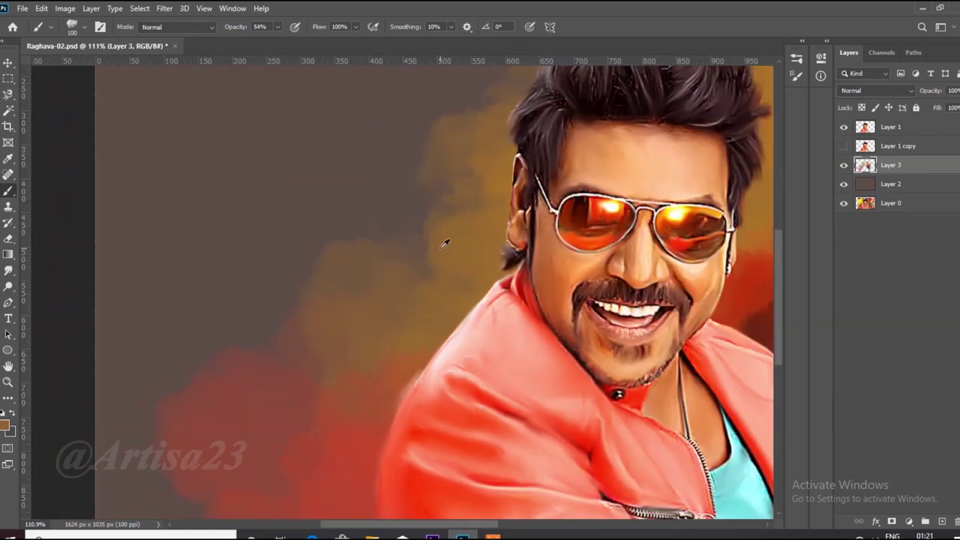
key(ctrl+0)
drag(253, 276, 218, 258)
- Paint dark brown clouds low in the background on both sides of the jacket using sampled dark tones
alt+click(531, 357)
mouse_move(577, 378)
mouse_down()
mouse_move(577, 424)
mouse_move(600, 450)
mouse_up()
alt+click(546, 381)
drag(233, 412, 128, 450)
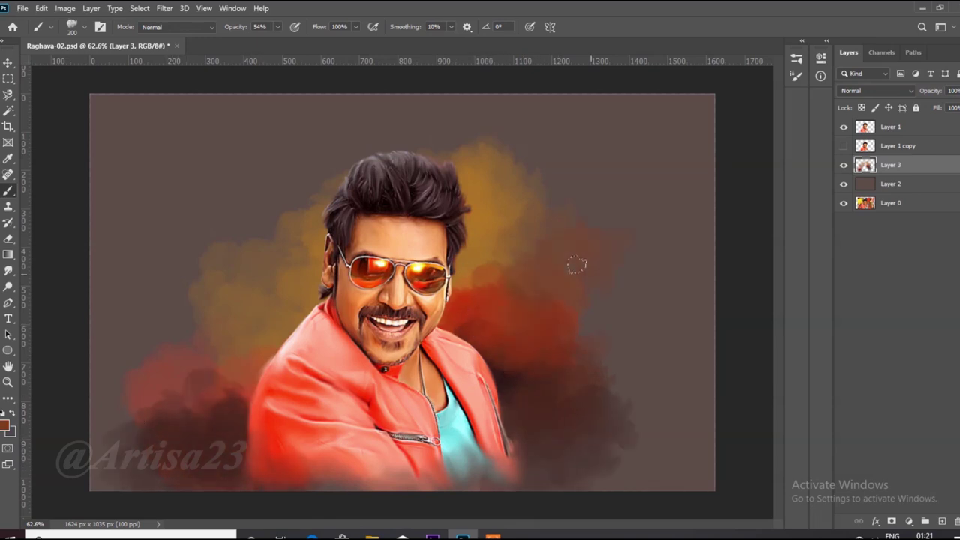
- Paint muted ochre clouds above the head and across the upper background on both sides of it
drag(541, 190, 576, 182)
drag(420, 134, 360, 144)
drag(300, 191, 240, 214)
- Choose a pale teal foreground colour and paint soft patches on both sides of the head, blending them with sampled tones
click(6, 426)
click(467, 456)
click(931, 256)
drag(539, 225, 495, 294)
drag(254, 262, 289, 288)
alt+click(270, 262)
drag(255, 232, 300, 217)
drag(516, 300, 506, 319)
alt+click(507, 240)
alt+click(524, 259)
mouse_move(527, 256)
mouse_down()
mouse_move(430, 315)
mouse_move(495, 332)
mouse_up()
- Blend sampled red and dark-brown tones beside the image-right shoulder and spread them outward and down toward the lower corner
alt+click(512, 390)
alt+click(513, 386)
mouse_move(552, 382)
mouse_down()
mouse_move(518, 393)
mouse_move(525, 412)
mouse_up()
alt+click(517, 359)
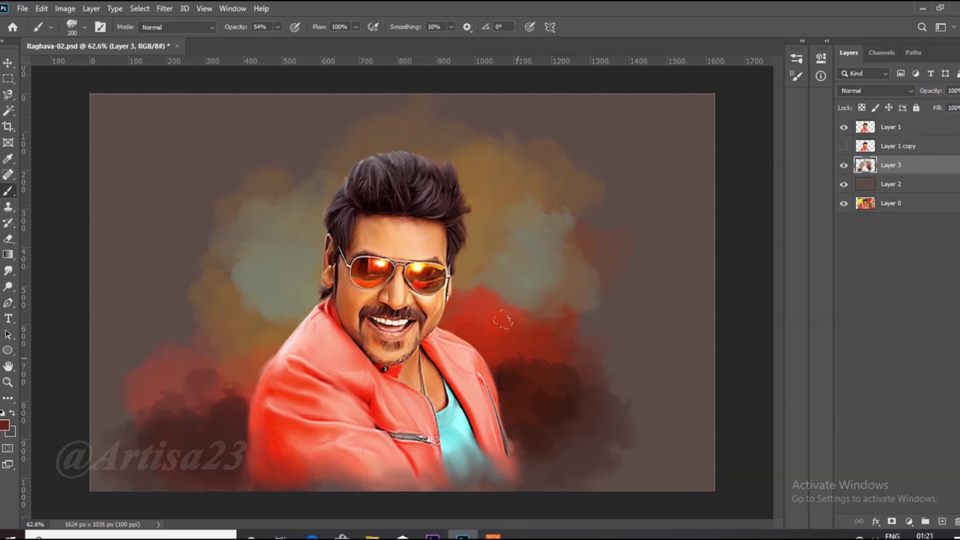
drag(503, 321, 521, 346)
drag(585, 449, 654, 424)
drag(574, 289, 619, 356)
alt+click(478, 299)
drag(491, 300, 517, 302)
- Blend sampled olive and brown tones across the image-right background from above the head toward the outer edge
alt+click(516, 207)
alt+click(561, 233)
alt+click(598, 258)
alt+click(634, 337)
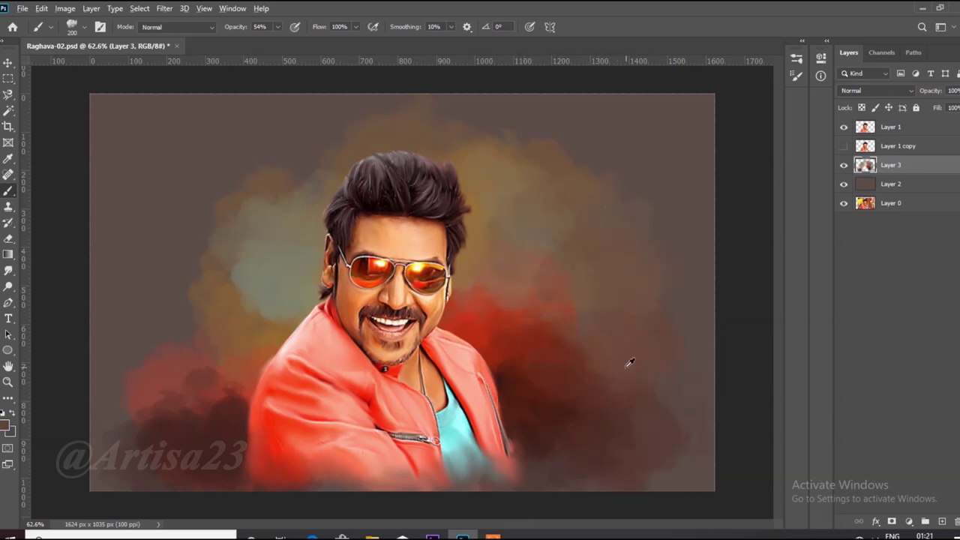
scroll(628, 365, down, 1)
drag(489, 170, 519, 174)
- Paint olive-grey clouds in the upper image-left background and sampled red and dark-brown clouds beside the image-left shoulder
alt+click(310, 212)
mouse_move(292, 172)
mouse_down()
mouse_move(222, 276)
mouse_move(197, 259)
mouse_up()
alt+click(245, 316)
drag(262, 302, 281, 297)
mouse_move(186, 371)
mouse_down()
mouse_move(143, 392)
mouse_move(131, 422)
mouse_up()
alt+click(242, 372)
drag(255, 349, 242, 321)
alt+click(464, 314)
drag(311, 304, 218, 353)
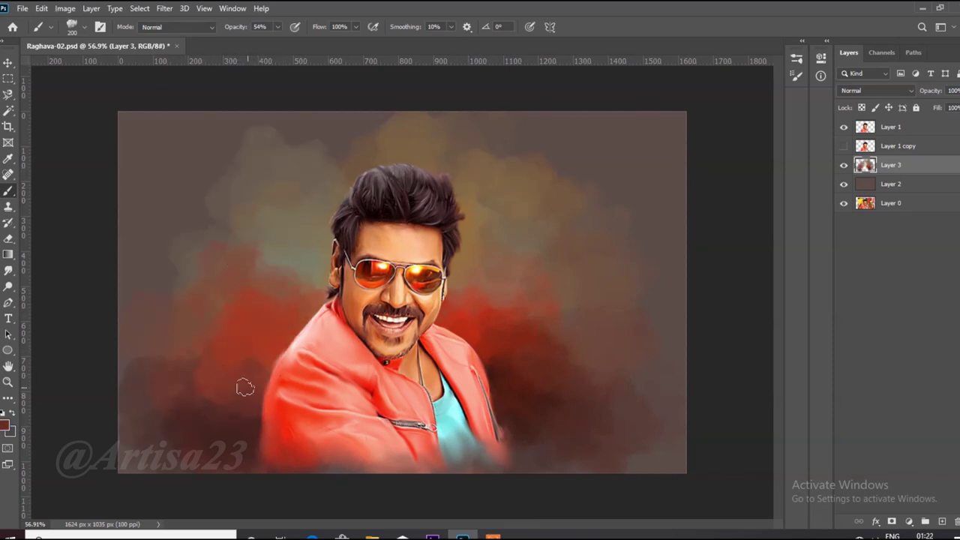
- Check the painted background's blending up close and as a whole, and save the document
scroll(208, 178, up, 10)
scroll(345, 251, down, 8)
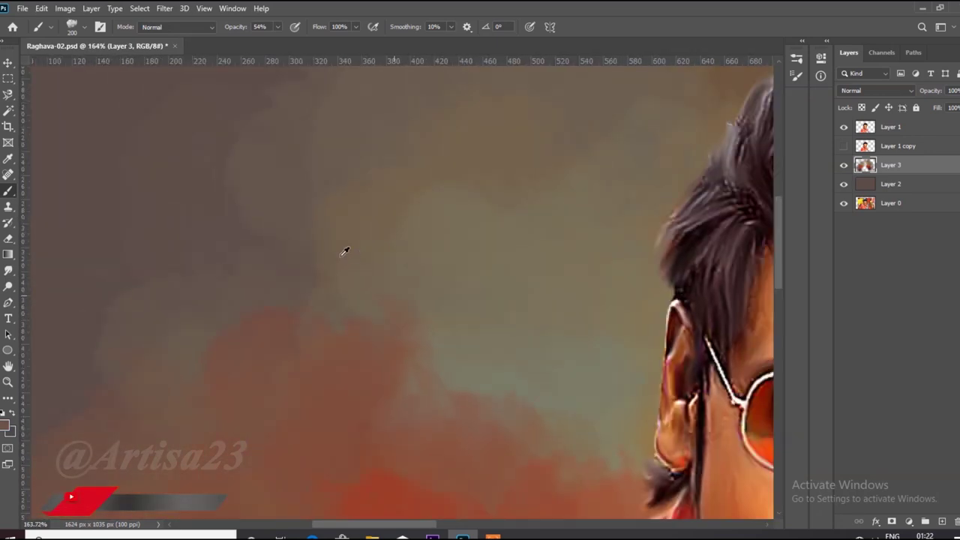
scroll(650, 194, down, 3)
scroll(570, 175, up, 3)
scroll(628, 273, down, 4)
scroll(530, 249, up, 1)
scroll(529, 249, up, 1)
scroll(557, 347, down, 1)
scroll(343, 192, up, 2)
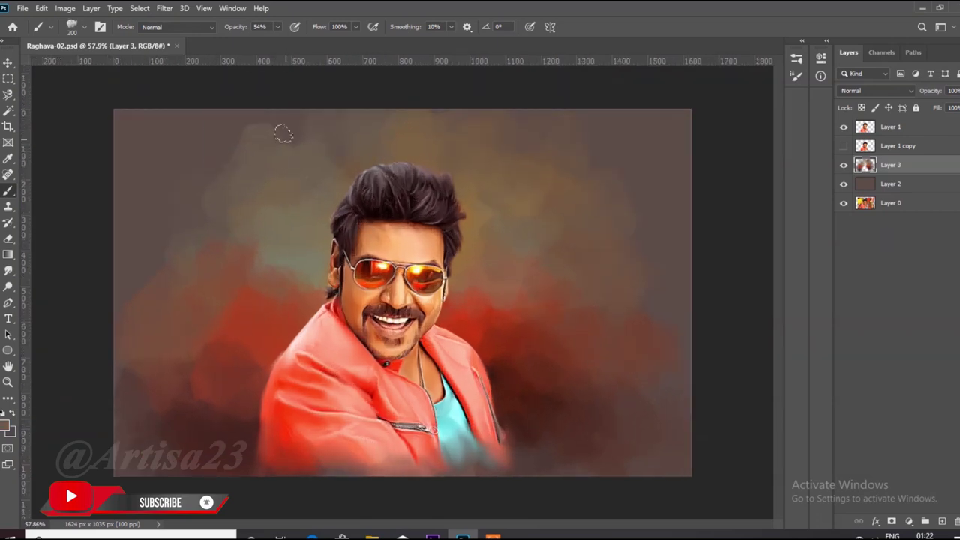
scroll(283, 133, down, 4)
key(ctrl+s)
- Examine the balance of the background colours around the portrait across the whole canvas
scroll(428, 213, up, 3)
scroll(285, 148, down, 2)
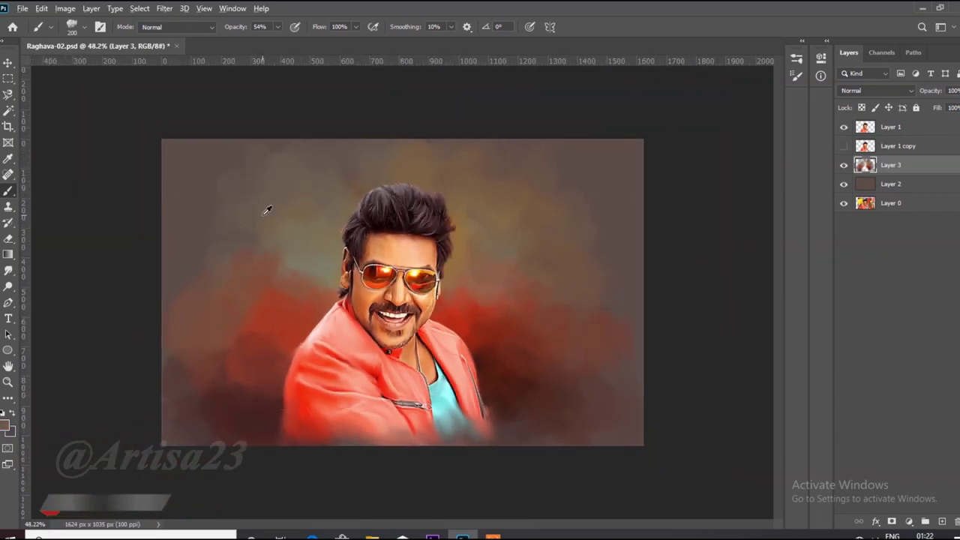
scroll(499, 306, down, 1)
scroll(605, 289, up, 4)
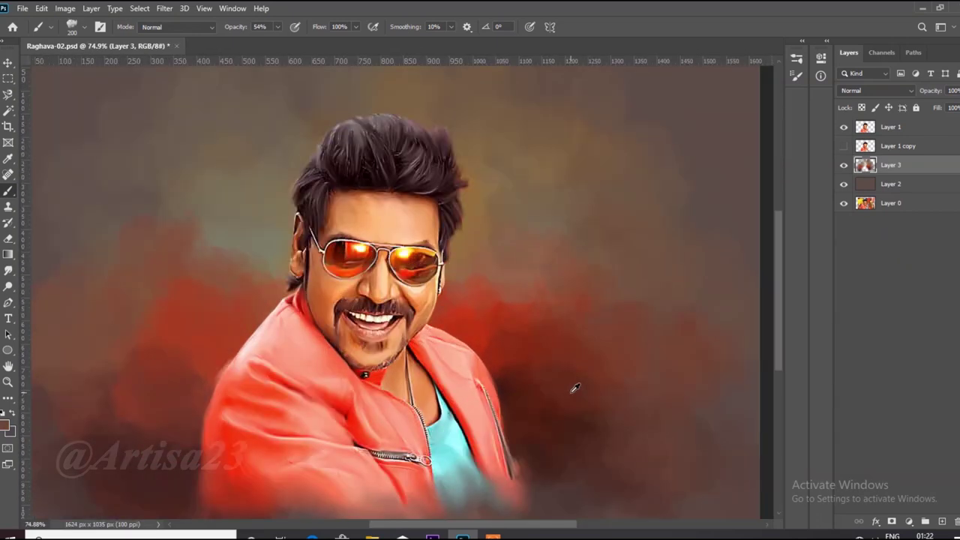
scroll(572, 388, down, 5)
scroll(510, 329, up, 3)
scroll(550, 247, down, 1)
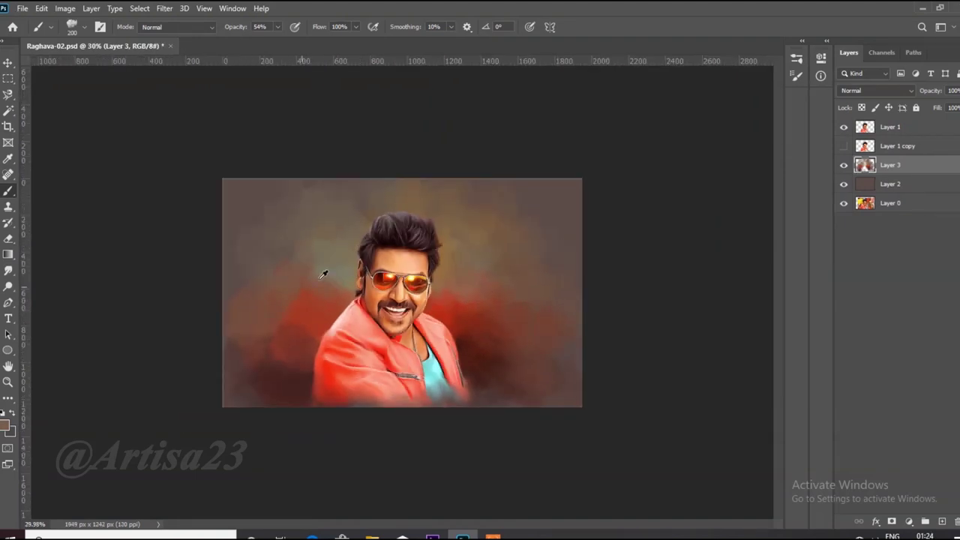
scroll(411, 330, down, 1)
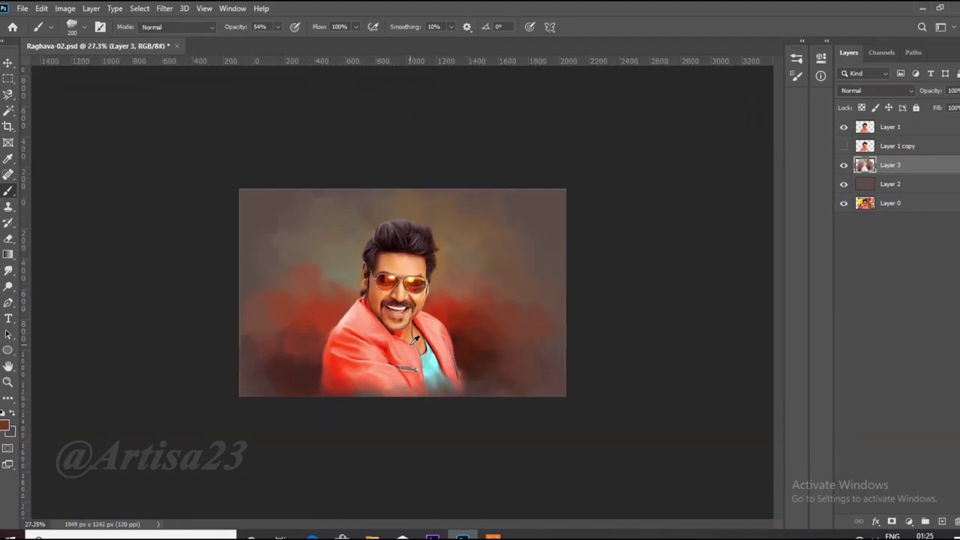
- Extend the canvas on both sides and below the portrait to 2075 × 1289 px with the Crop tool
scroll(411, 330, up, 1)
key(c)
alt+drag(585, 291, 594, 291)
alt+drag(404, 407, 404, 416)
drag(416, 169, 418, 179)
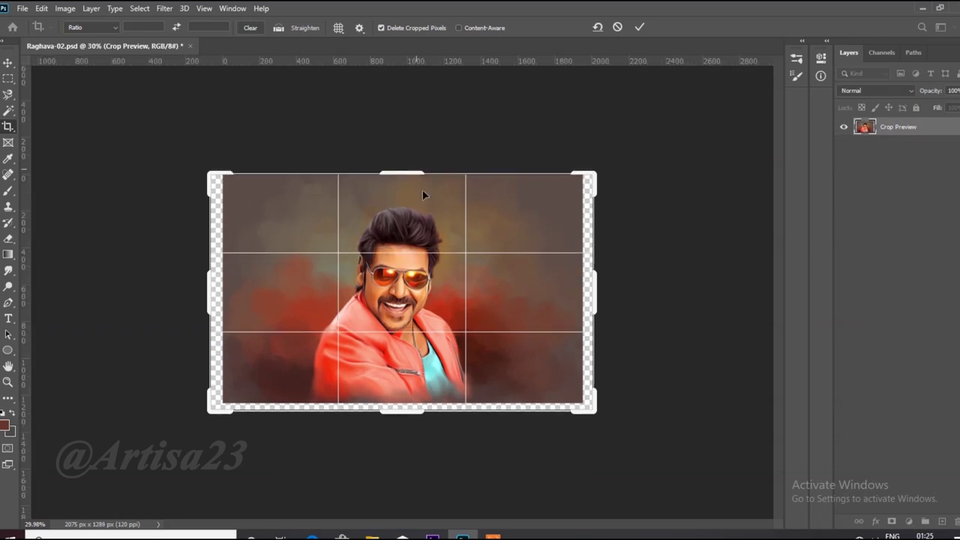
key(Return)
- Fill Layer 2 with brown across the enlarged canvas and make Layer 3 active again
click(888, 187)
key(b)
scroll(193, 162, up, 1)
key(alt+BackSpace)
click(889, 163)
scroll(589, 401, down, 1)
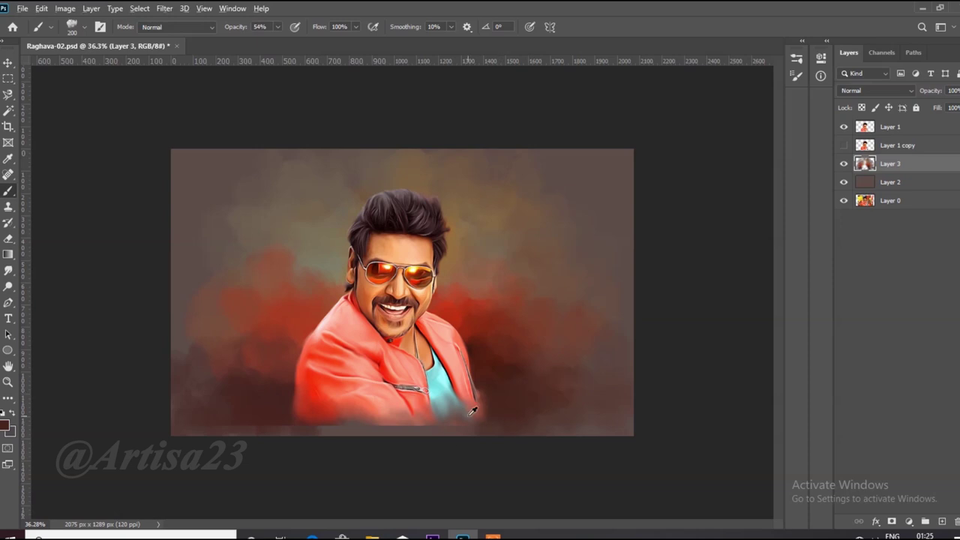
- Smudge the lower edge of the jacket and shirt on Layer 1 down into the background with a brush of up to 150 px
click(896, 146)
click(895, 127)
click(10, 271)
scroll(424, 465, up, 3)
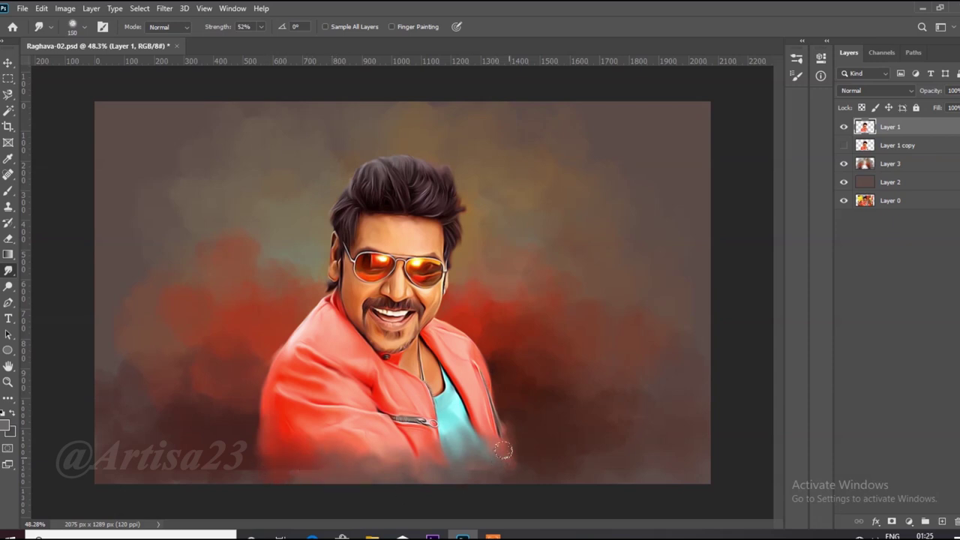
scroll(352, 450, down, 2)
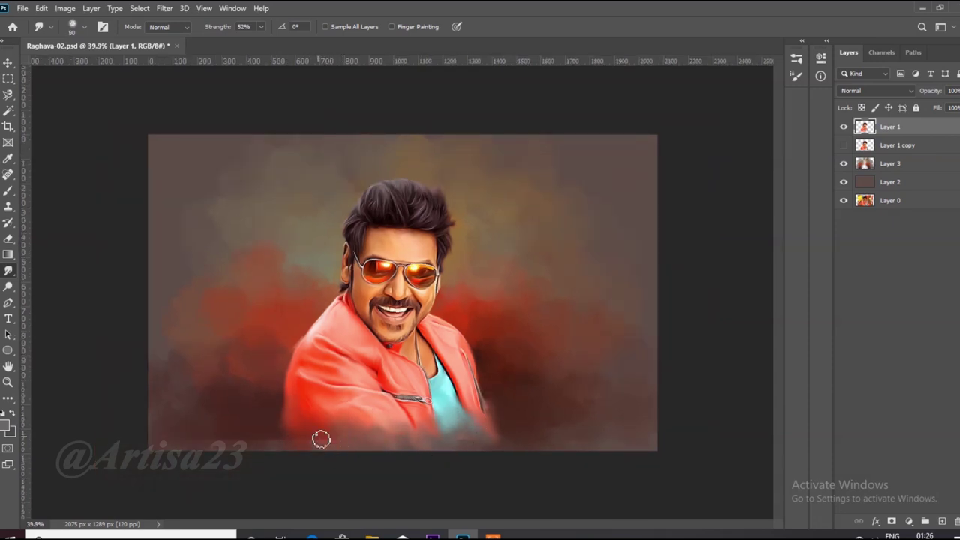
scroll(529, 488, up, 2)
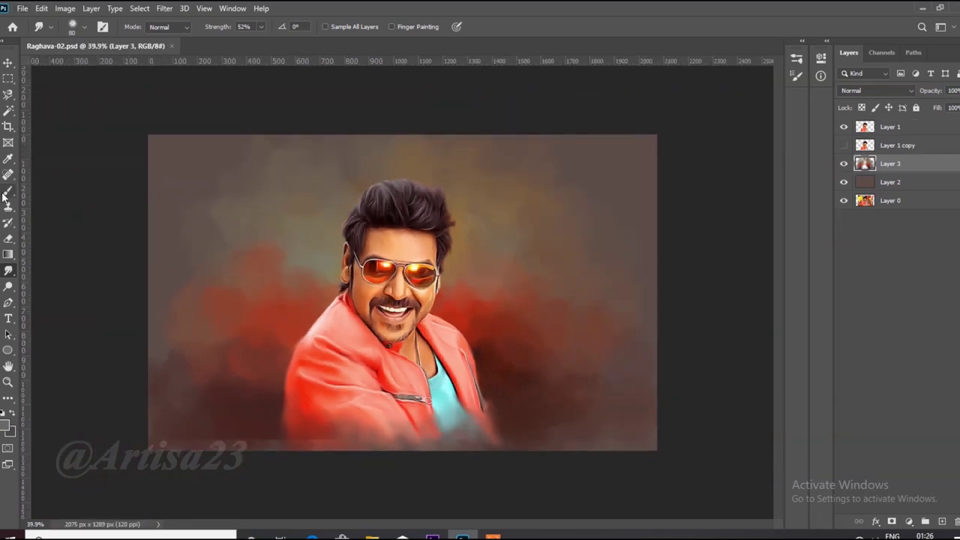
- Paint sampled red and dark-brown tones on Layer 3 along the canvas's lower edge and beyond the image-right shoulder with a 125 px brush
click(7, 193)
scroll(262, 452, up, 1)
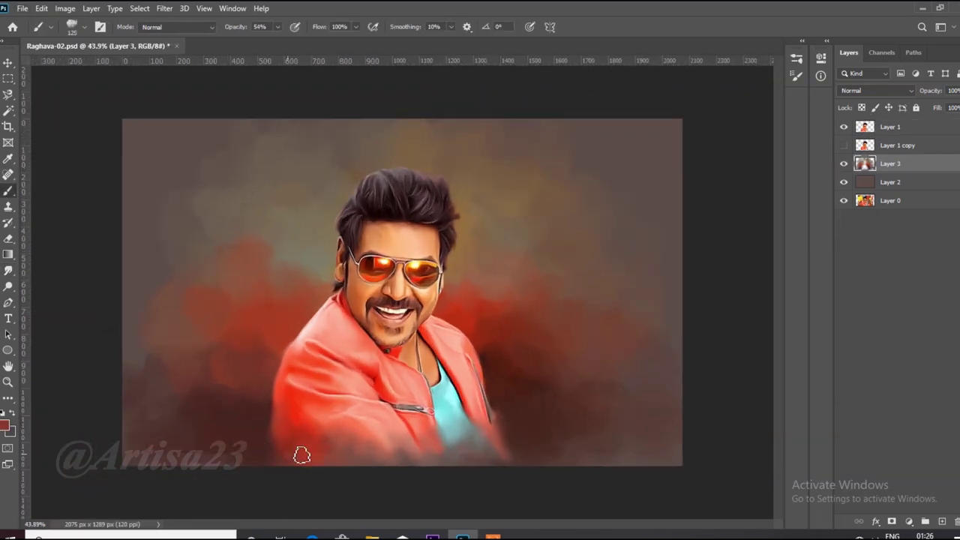
alt+click(273, 454)
mouse_move(285, 455)
mouse_down()
mouse_move(307, 459)
mouse_move(307, 471)
mouse_up()
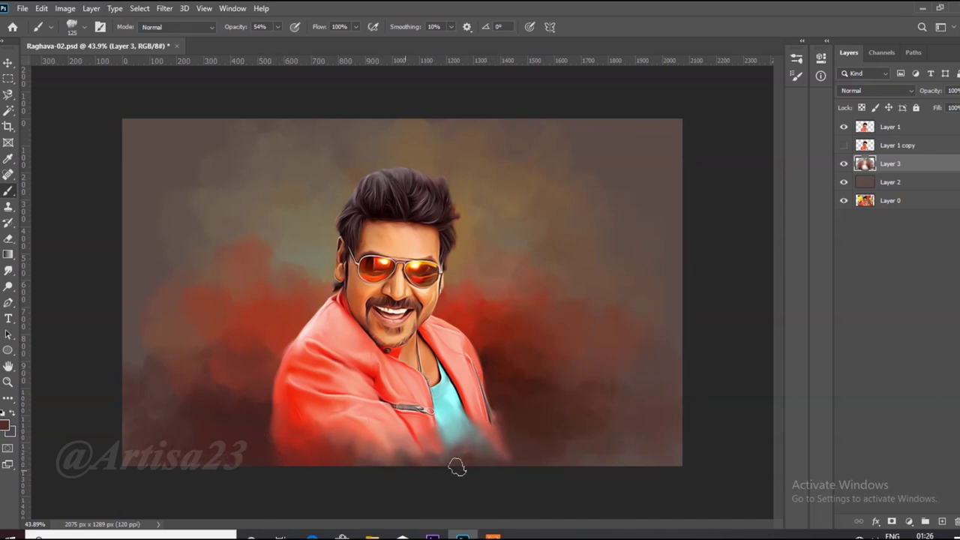
mouse_move(562, 452)
mouse_down()
mouse_move(638, 422)
mouse_move(672, 449)
mouse_up()
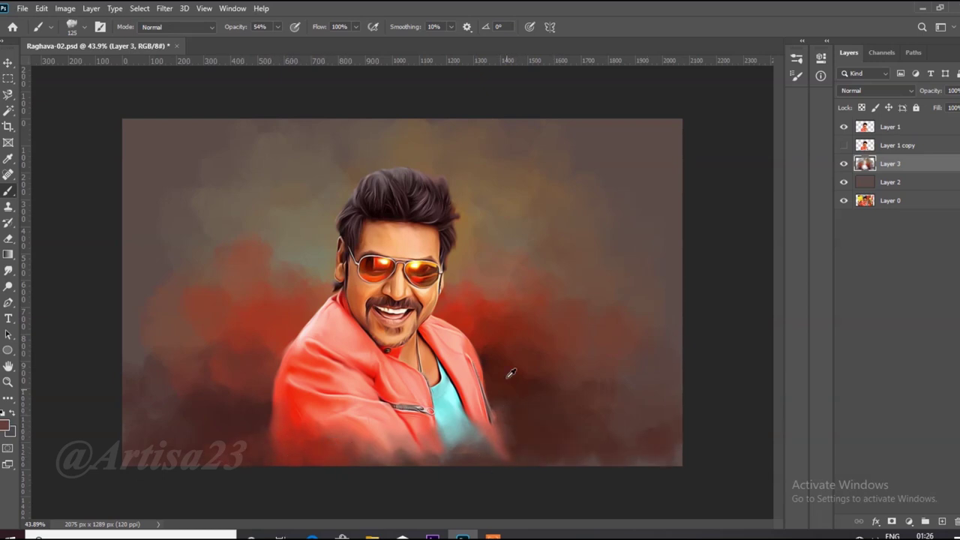
drag(558, 334, 596, 366)
- Choose a muted green and paint a green cloud patch on Layer 3 above the red area on the image-right of the face
click(6, 431)
click(825, 351)
click(730, 305)
click(932, 255)
scroll(510, 262, up, 2)
drag(510, 265, 529, 271)
alt+click(532, 262)
mouse_move(543, 252)
mouse_down()
mouse_move(567, 232)
mouse_move(538, 230)
mouse_up()
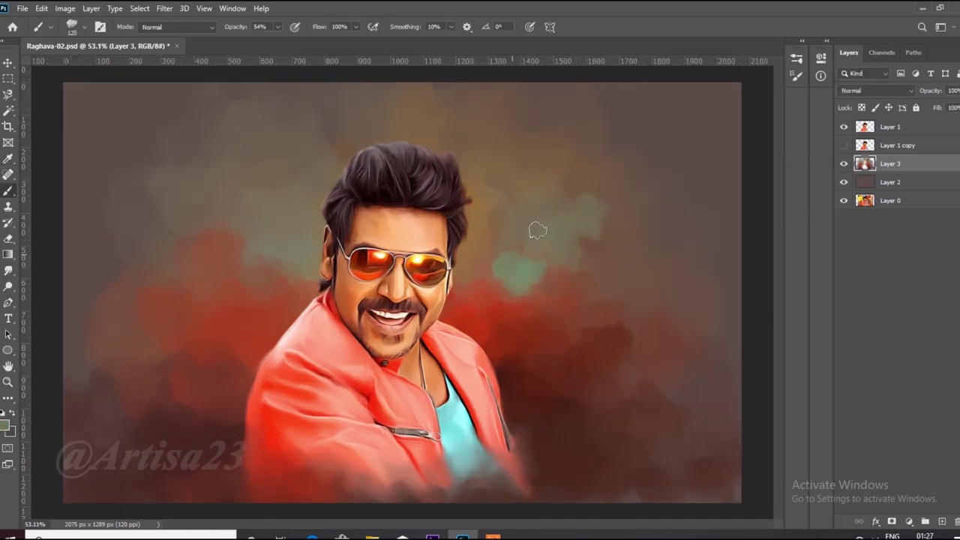
- Blend the green patch on Layer 3 into the surrounding red and brown cloud using tones sampled from the background
alt+click(521, 276)
mouse_move(484, 290)
mouse_down()
mouse_move(486, 269)
mouse_move(543, 290)
mouse_up()
alt+click(525, 319)
alt+click(567, 251)
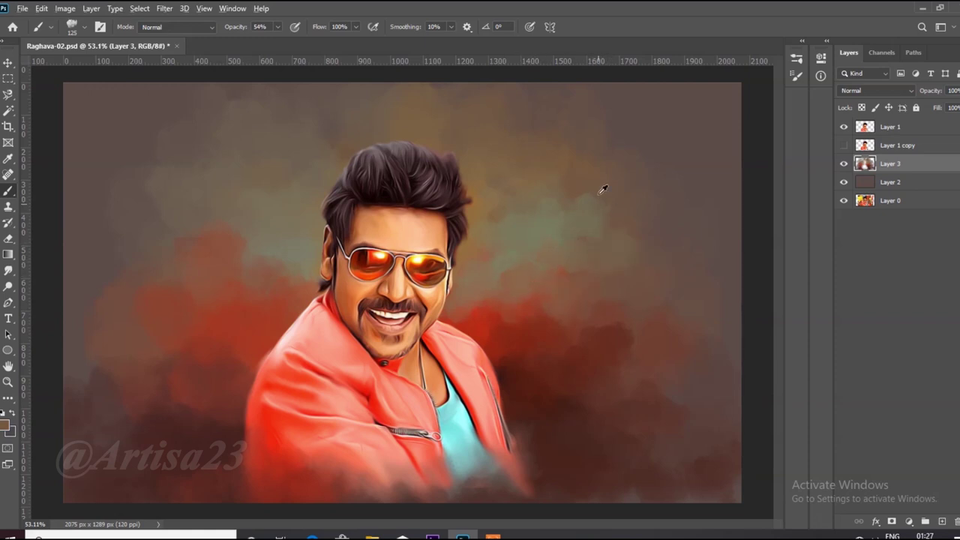
scroll(282, 260, down, 1)
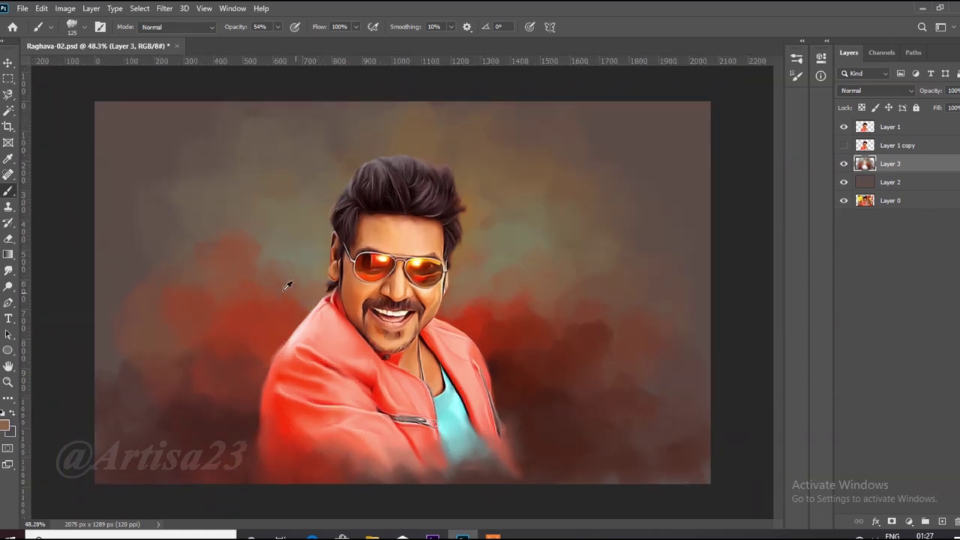
alt+click(500, 317)
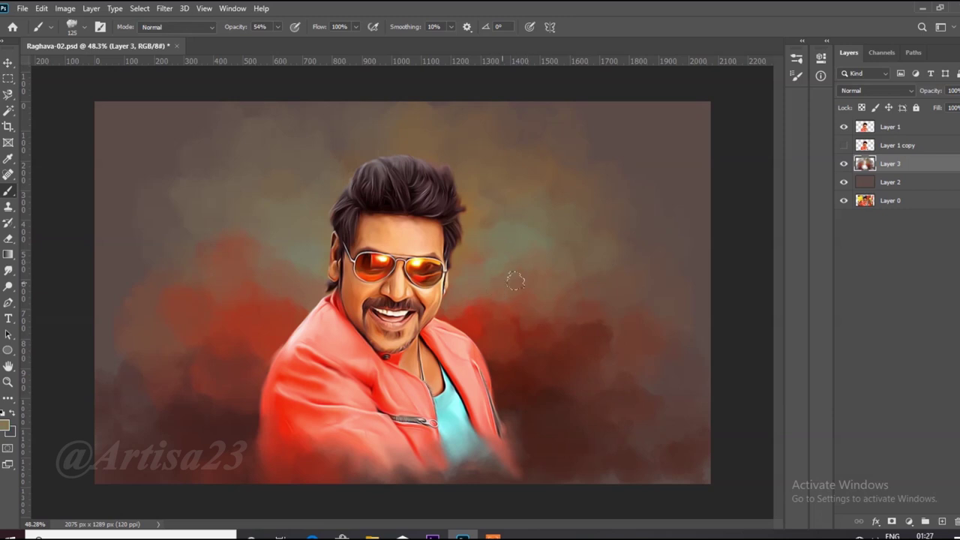
- Add Layer 4 above Layer 3 and paint a light-orange glow on it along the image-right edge of the hair
scroll(515, 281, down, 2)
scroll(510, 276, up, 1)
scroll(504, 271, down, 1)
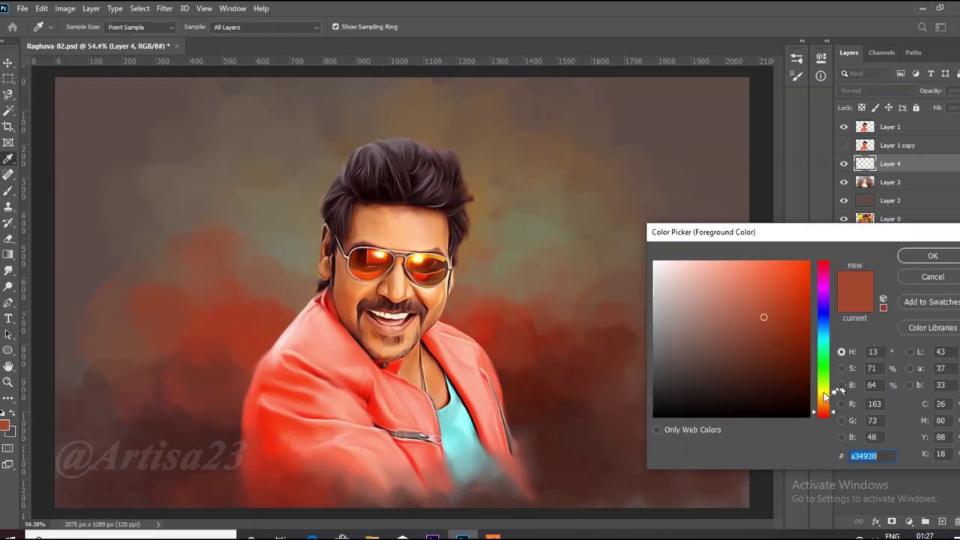
click(828, 405)
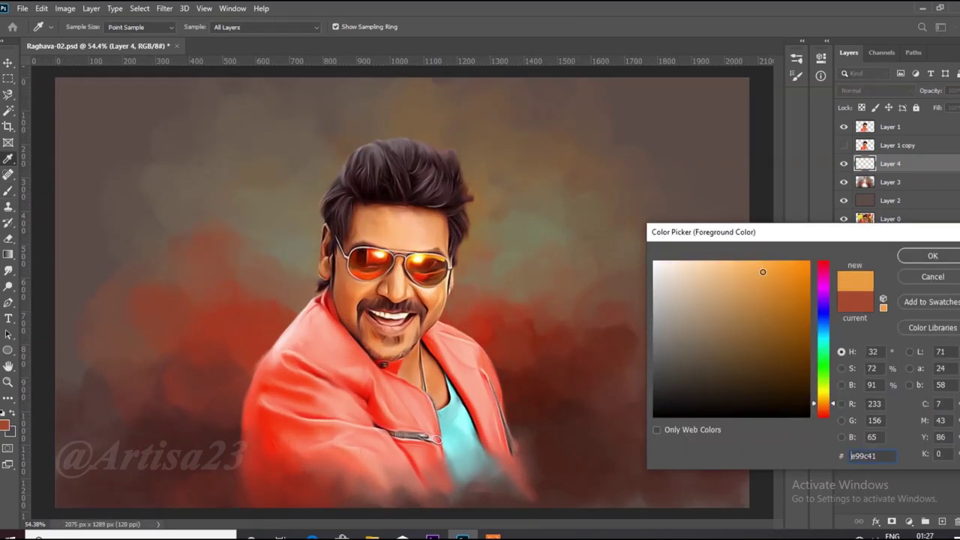
click(907, 256)
scroll(520, 182, up, 1)
mouse_move(462, 259)
mouse_down()
mouse_move(434, 184)
mouse_move(459, 152)
mouse_up()
scroll(465, 168, down, 1)
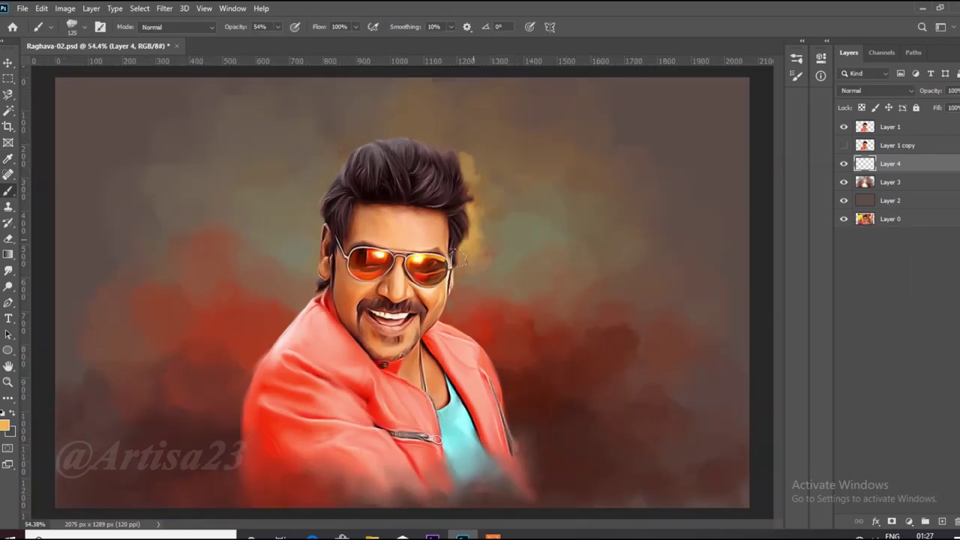
- Blend the orange glow on Layer 4 into the background beside the hair with sampled ochre and brown tones
alt+click(483, 247)
click(279, 28)
scroll(465, 248, up, 2)
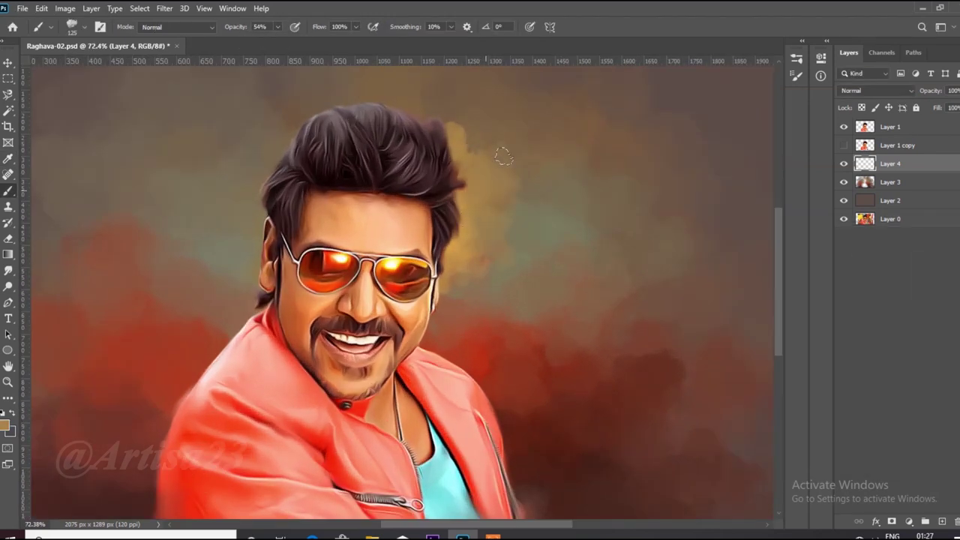
alt+click(468, 116)
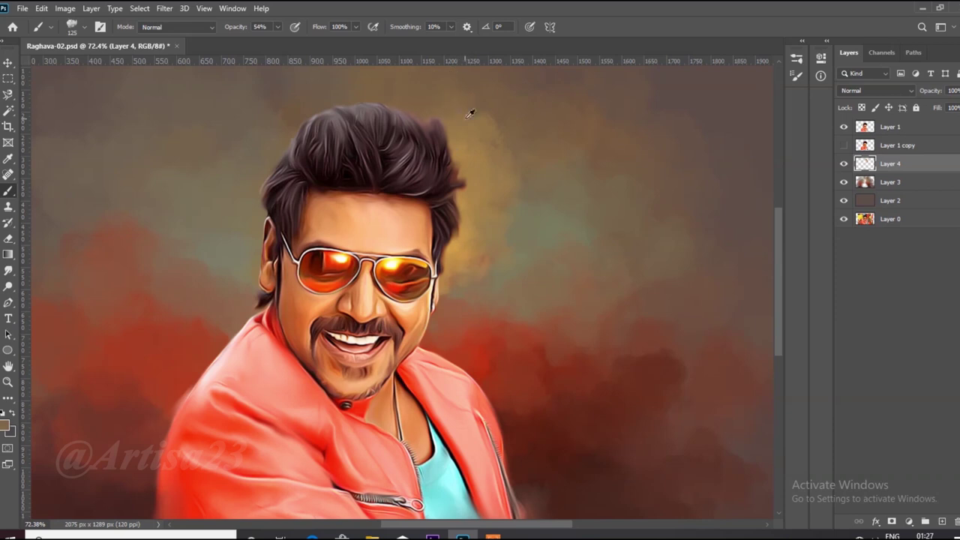
drag(504, 131, 522, 155)
alt+click(506, 164)
drag(496, 178, 504, 186)
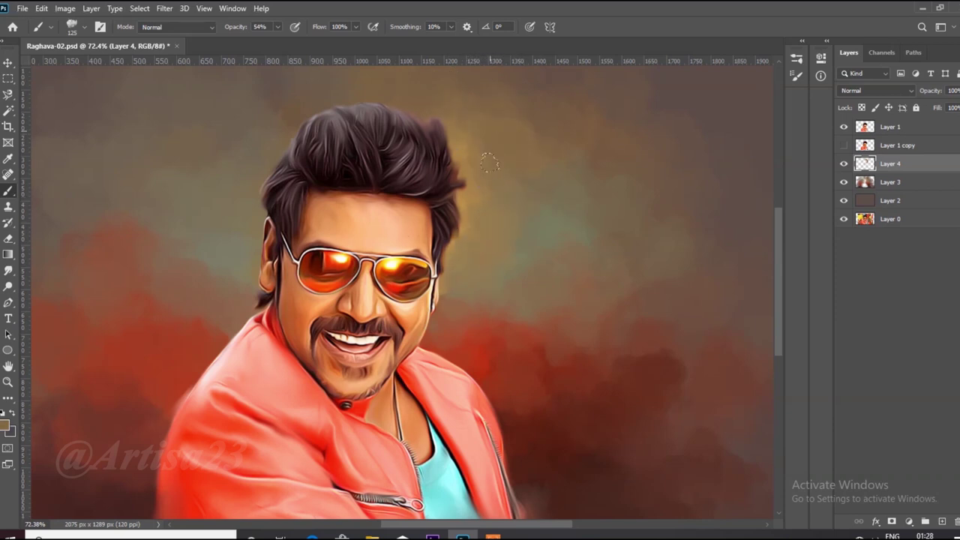
scroll(510, 219, down, 6)
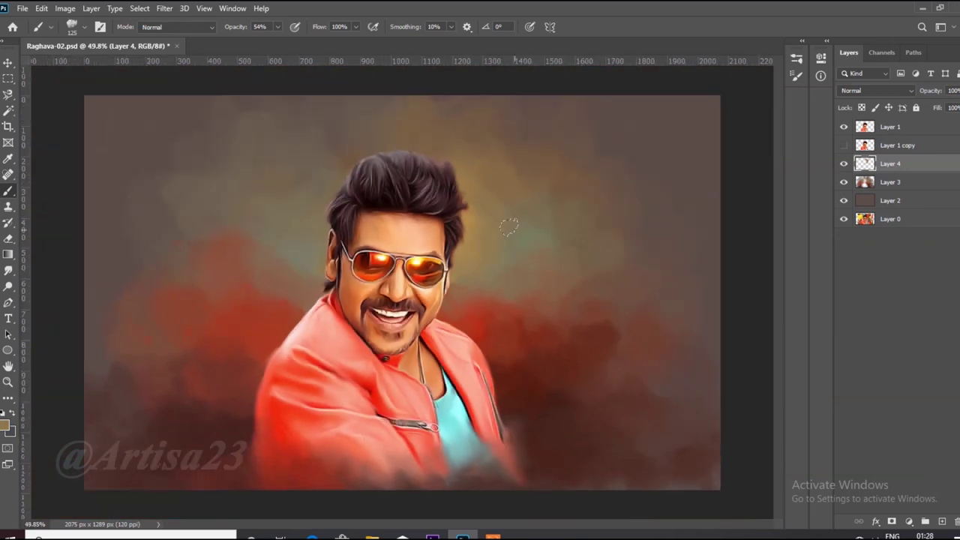
- Paint sampled ochre tones along the image-left edge of the hair and reddish tones into the clouds on both sides on Layer 4
scroll(504, 225, up, 3)
scroll(523, 217, down, 2)
scroll(537, 186, up, 1)
alt+click(269, 251)
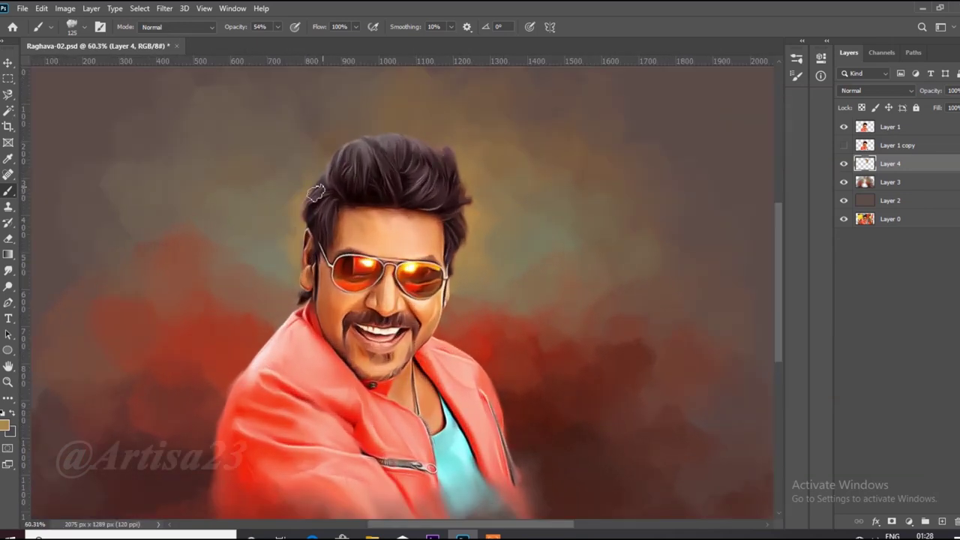
scroll(315, 194, down, 3)
scroll(499, 290, up, 2)
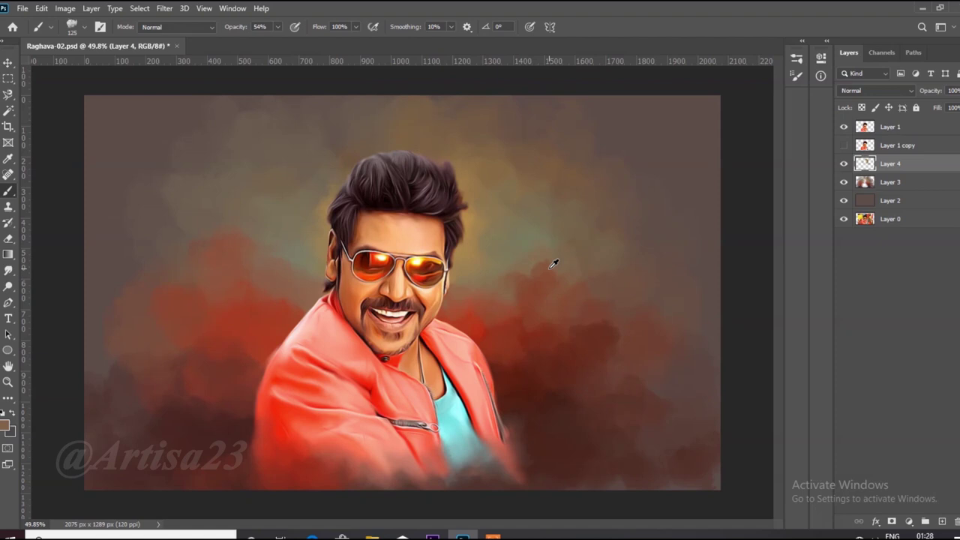
scroll(194, 260, up, 1)
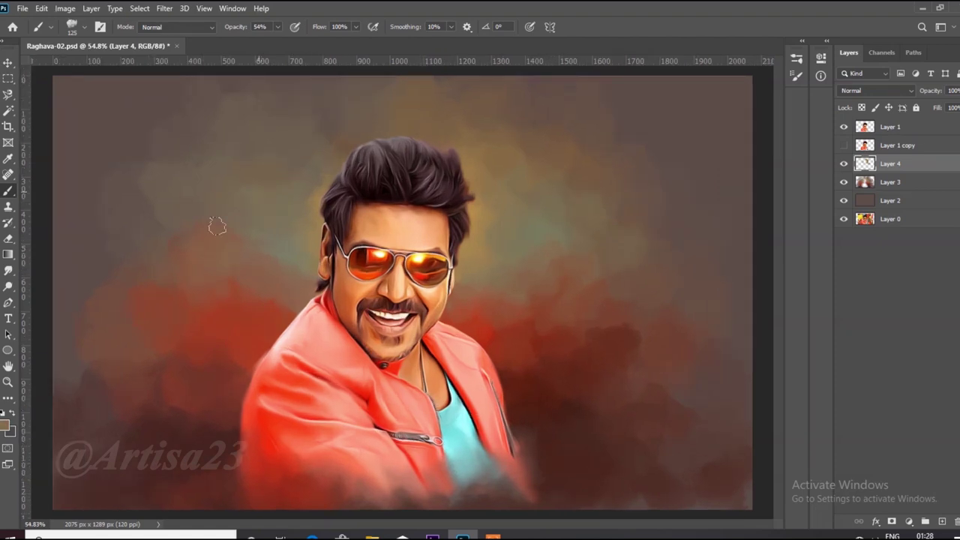
scroll(475, 306, down, 2)
scroll(470, 283, up, 1)
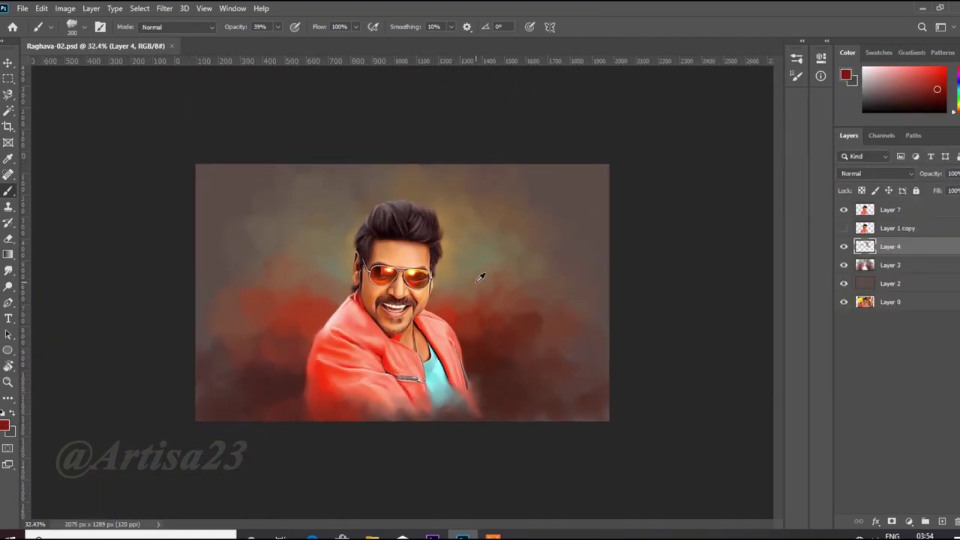
- Merge Layer 3 and Layer 4 into one background layer and save the document
scroll(477, 282, up, 3)
ctrl+click(920, 268)
right_click(922, 268)
click(812, 375)
scroll(488, 302, down, 7)
key(ctrl+s)
- Add a new layer named Color 1 above Layer 7 and load Layer 7's outline as the selection
scroll(488, 302, up, 8)
scroll(447, 258, down, 2)
click(927, 210)
scroll(526, 288, up, 4)
click(942, 521)
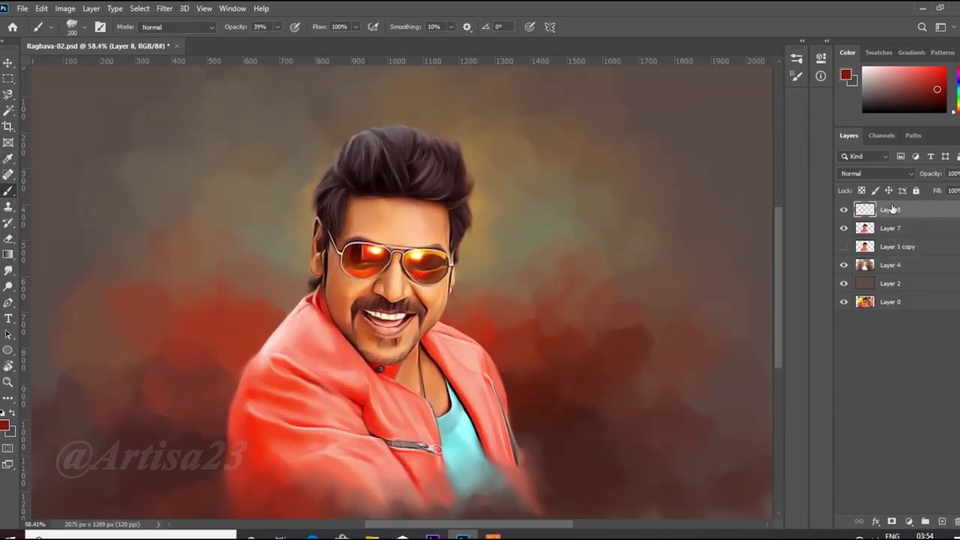
ctrl+click(862, 232)
scroll(474, 255, down, 2)
scroll(474, 255, up, 3)
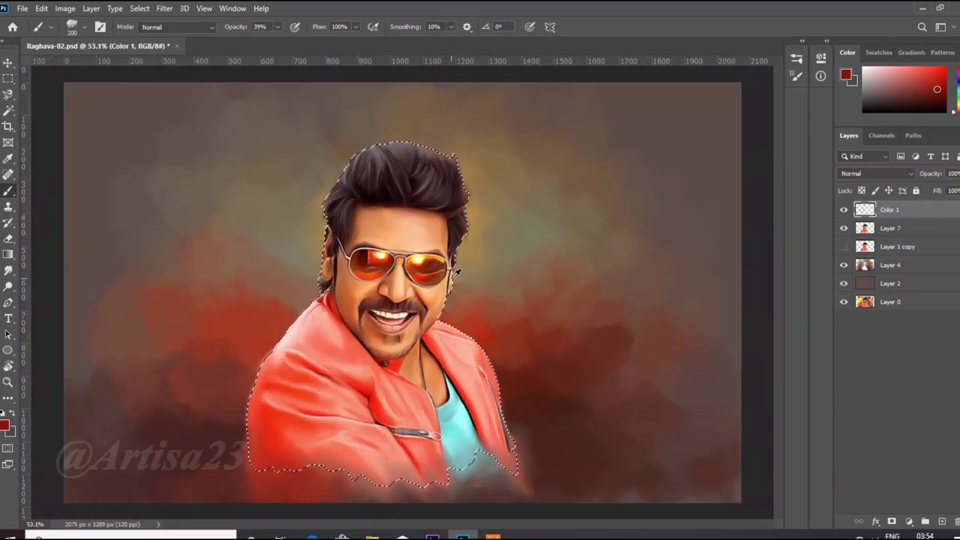
- Choose a 30 px soft round brush from the brush presets
click(101, 27)
click(627, 94)
click(536, 54)
drag(780, 232, 780, 122)
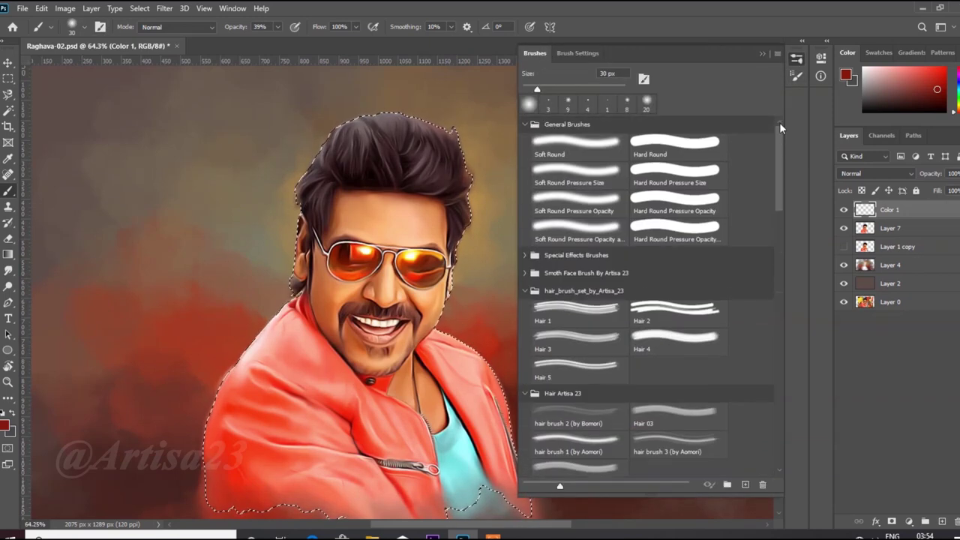
click(762, 53)
scroll(465, 255, up, 2)
scroll(450, 278, down, 2)
- Set the foreground colour to dark red 990707 and the Color 1 layer's blend mode to Color
click(5, 425)
click(799, 324)
click(803, 323)
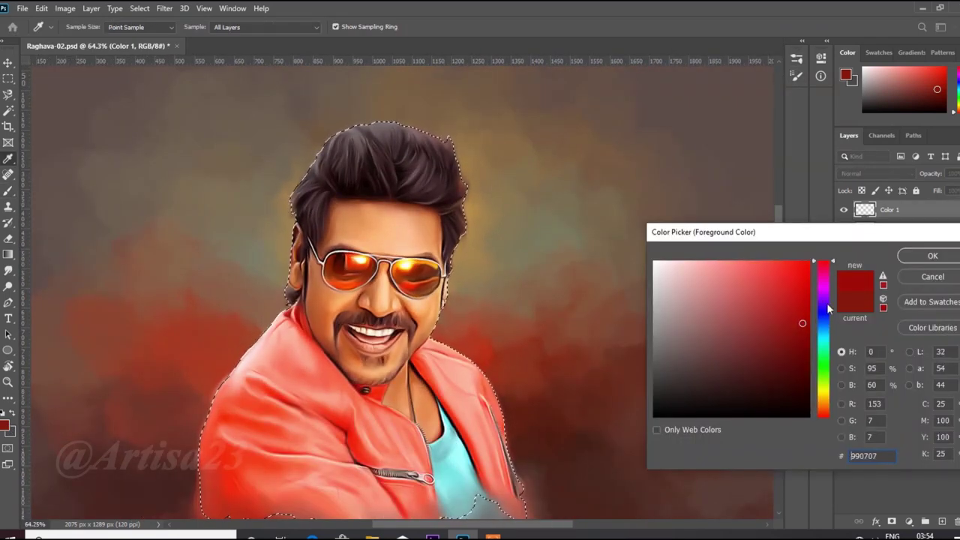
click(932, 256)
click(892, 174)
click(862, 461)
- Tint the cheeks, nose, lips and chin red on Color 1 at 12% brush opacity and soften the tint with the Eraser at 25%
click(277, 27)
drag(270, 43, 262, 43)
scroll(385, 292, up, 4)
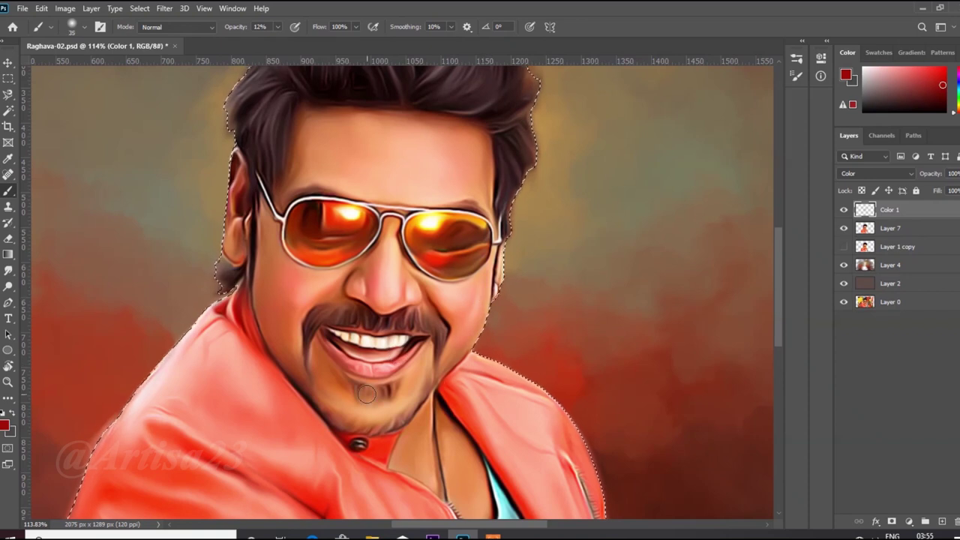
key(e)
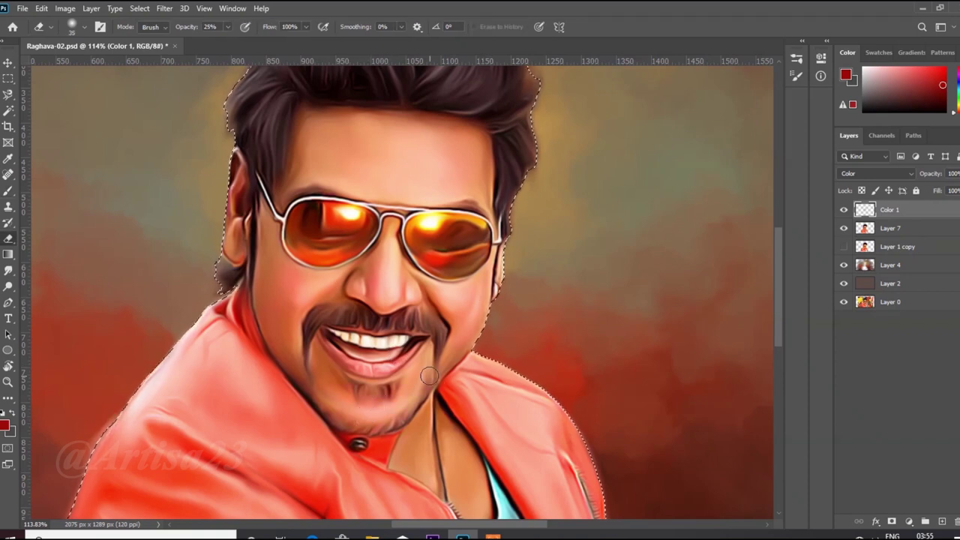
scroll(386, 323, down, 5)
scroll(390, 330, up, 4)
scroll(401, 352, down, 1)
- Tint the neck and upper chest red on Color 1 with a 40 px brush and save the document
key(b)
scroll(415, 385, up, 4)
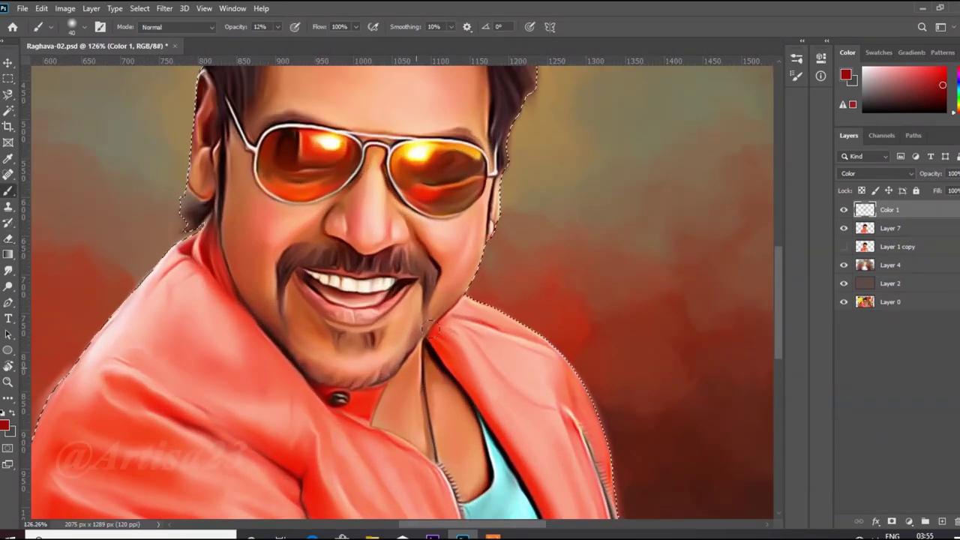
scroll(406, 375, down, 3)
key(ctrl+s)
- Smudge the neck area below the jaw on Layer 7 at 36% strength with a 25 to 30 px brush and save the document
scroll(394, 375, up, 4)
click(891, 228)
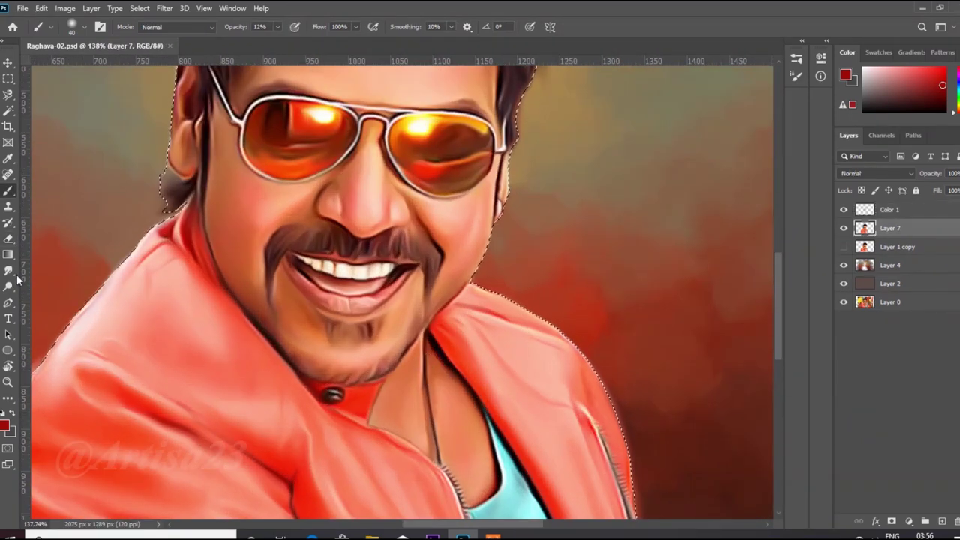
click(8, 270)
scroll(424, 375, up, 3)
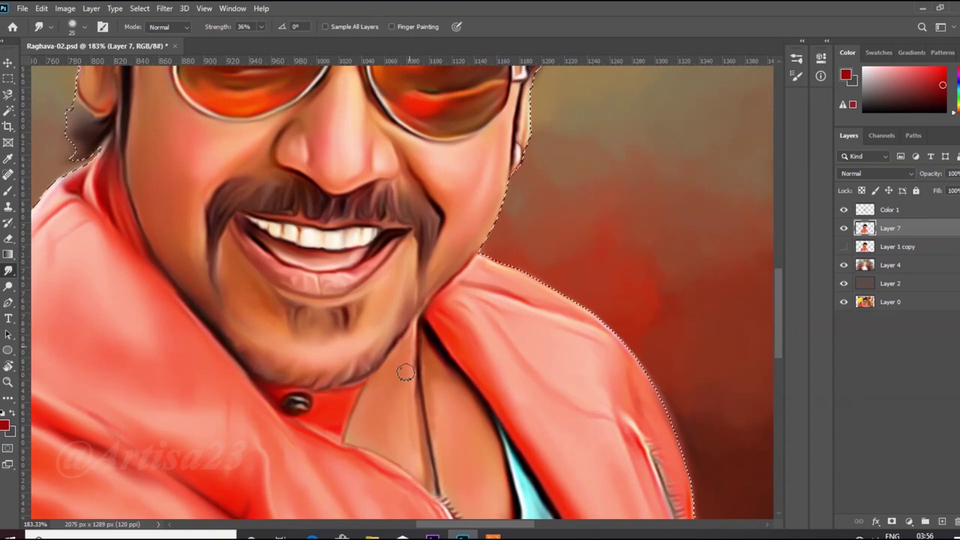
scroll(395, 365, down, 3)
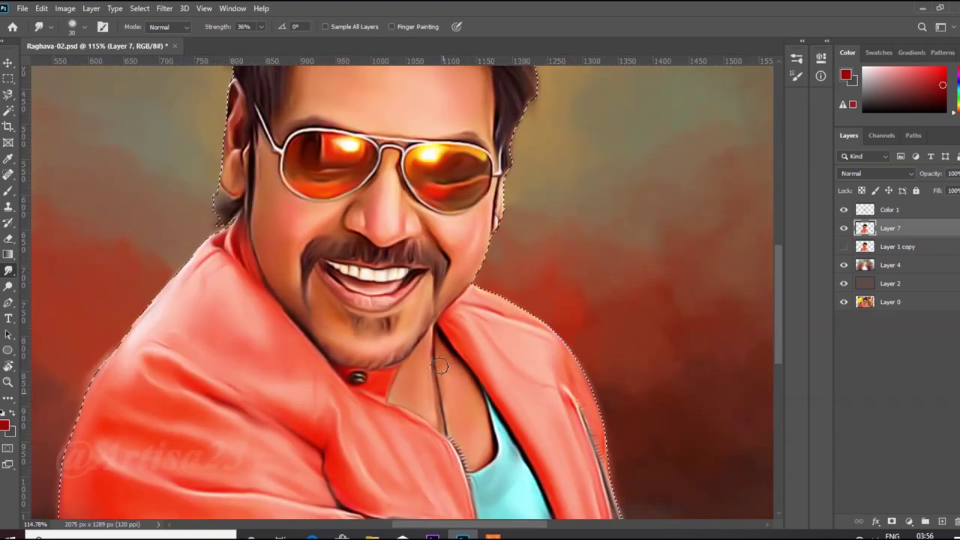
key(ctrl+s)
- Tint the lips red on the Color 1 layer with a 25 px brush at 12% opacity
scroll(459, 387, up, 3)
scroll(459, 388, down, 3)
click(893, 211)
scroll(397, 352, up, 3)
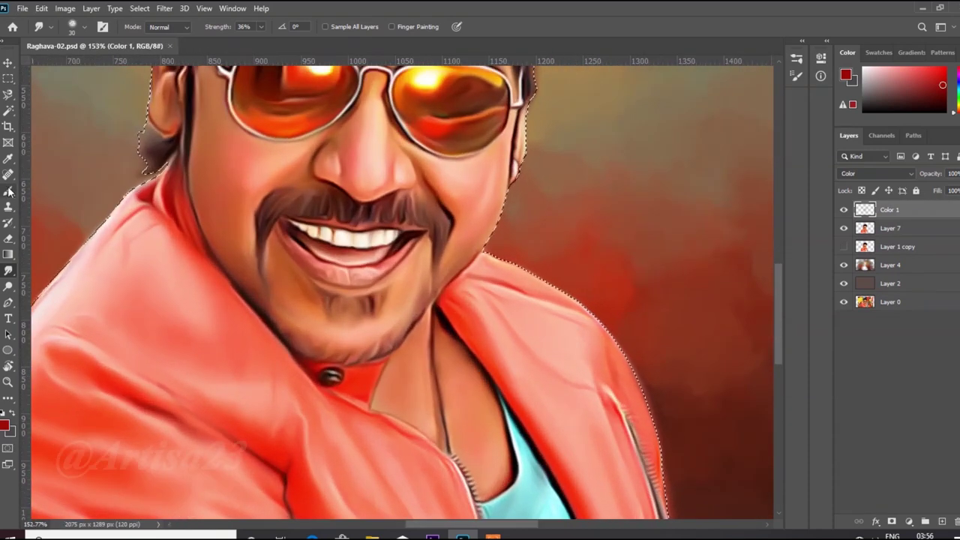
key(b)
scroll(390, 338, down, 2)
scroll(381, 320, up, 1)
key(bracketleft)
key(bracketleft)
key(bracketleft)
key(bracketright)
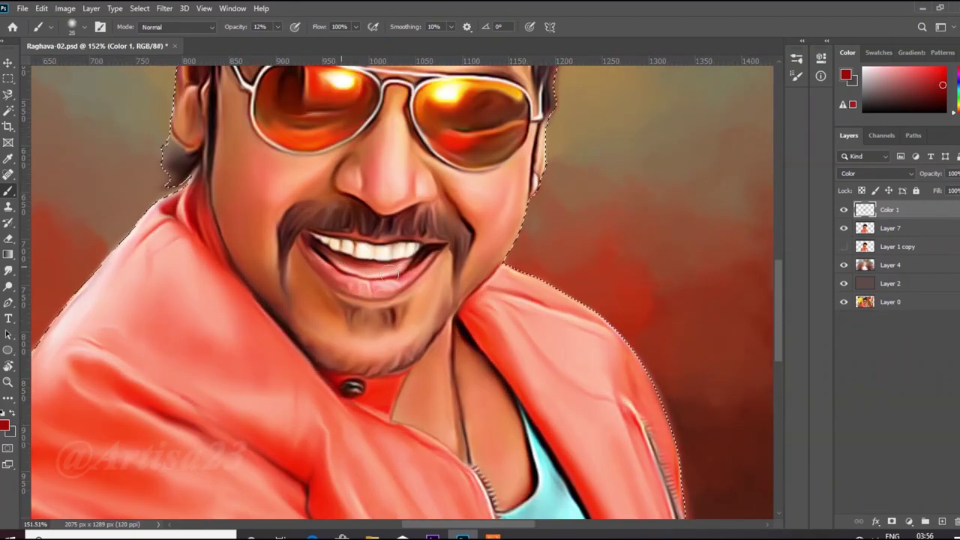
- Tint the chin and the moustache area red on Color 1 with a brush of up to 45 px and save the document
scroll(395, 276, down, 4)
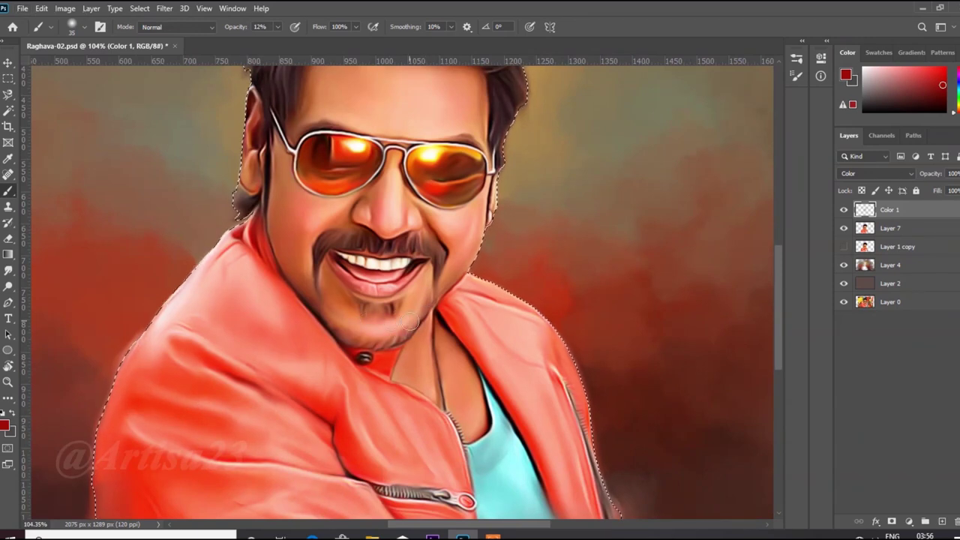
scroll(441, 219, up, 2)
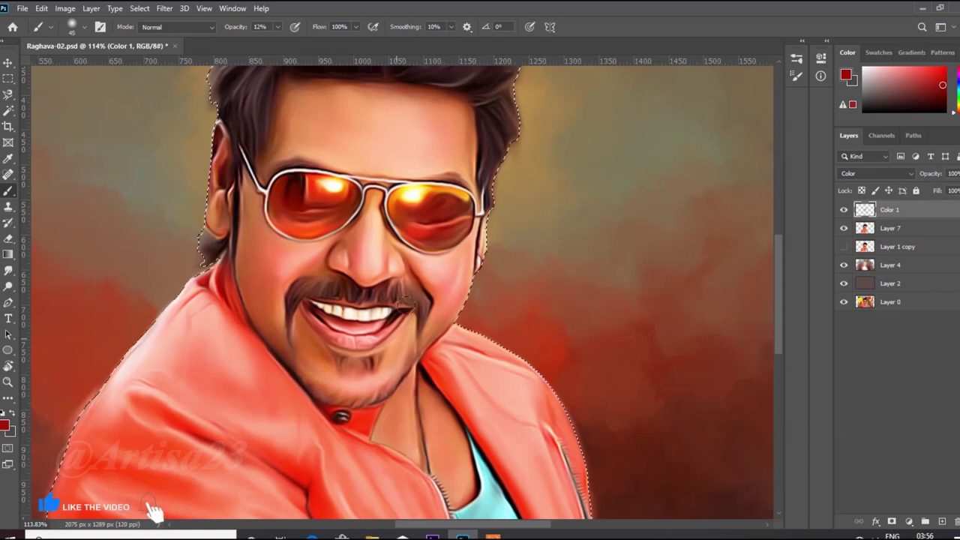
scroll(408, 274, down, 4)
key(ctrl+s)
scroll(420, 413, up, 1)
scroll(420, 412, down, 1)
- Set the foreground colour to bright red f01414 and brush it over the jacket on Color 1
click(5, 426)
drag(800, 281, 796, 269)
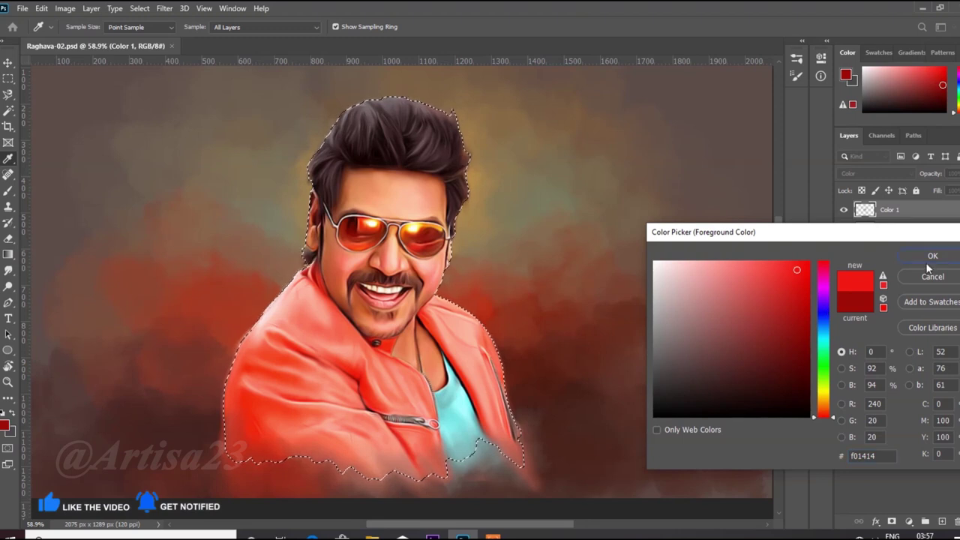
click(930, 257)
scroll(487, 355, up, 2)
- Set the foreground colour to orange d0680c and tint the jacket's folds and highlights on Color 1
click(5, 428)
drag(825, 415, 826, 410)
click(801, 289)
drag(826, 283, 827, 405)
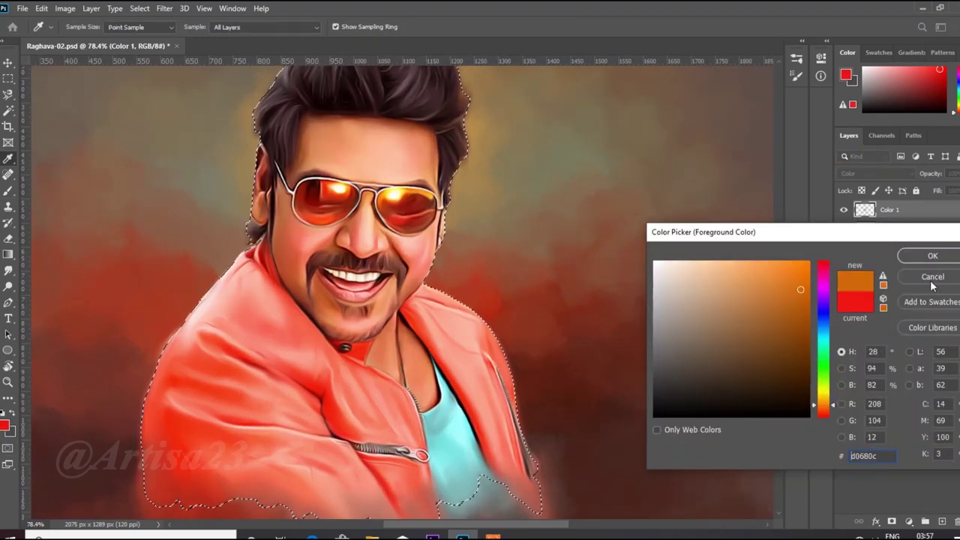
click(932, 256)
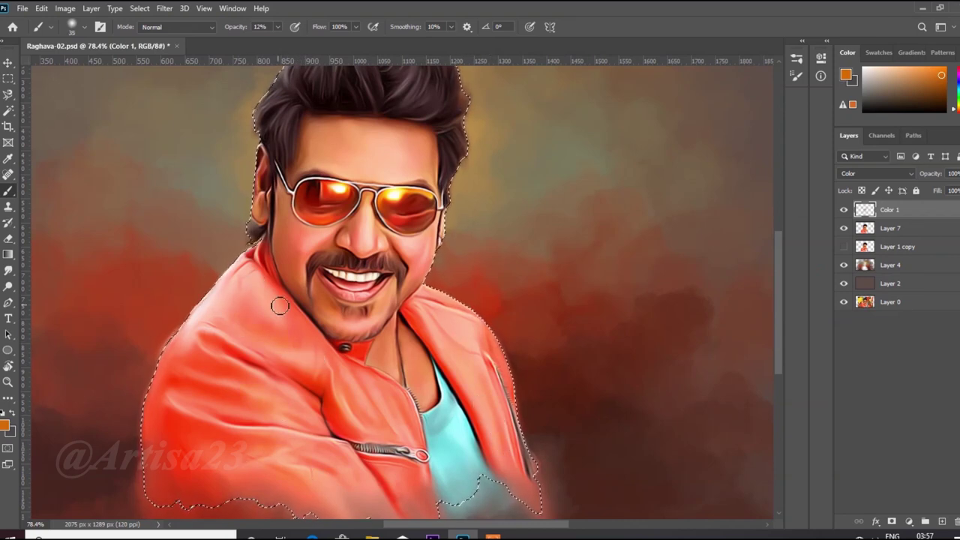
- Tint the forehead, neck and image-left jacket shoulder orange on Color 1 with a 35 to 40 px brush
scroll(387, 160, up, 3)
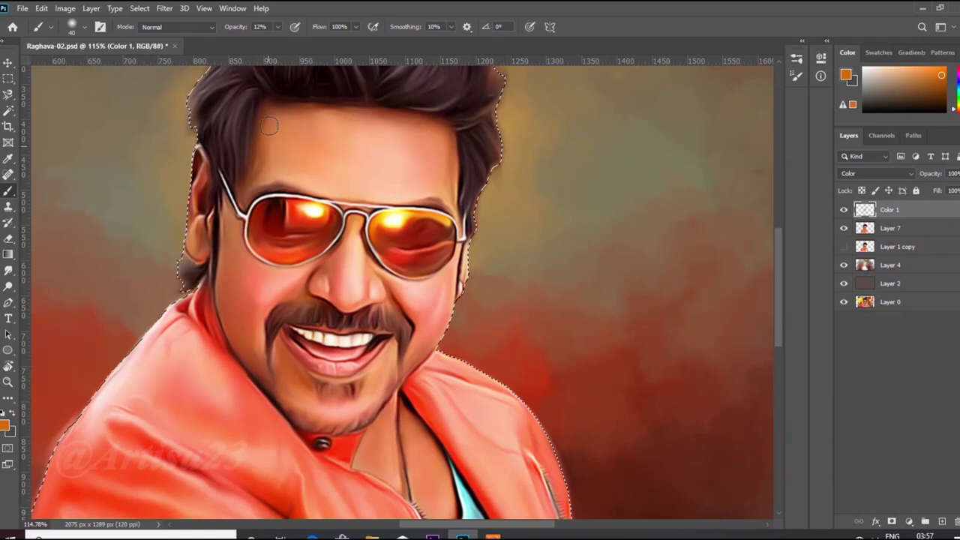
key(bracketleft)
key(bracketleft)
key(bracketleft)
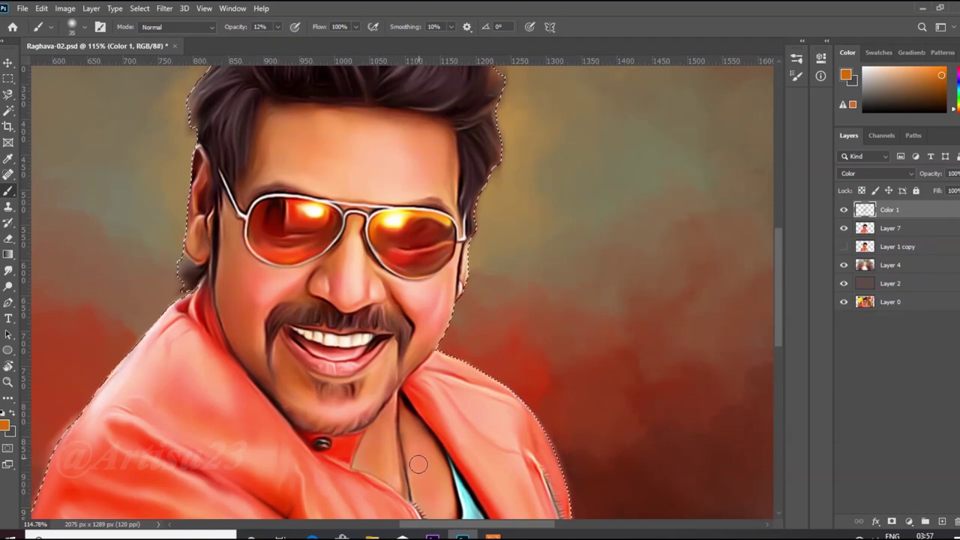
scroll(390, 307, down, 4)
scroll(277, 350, up, 3)
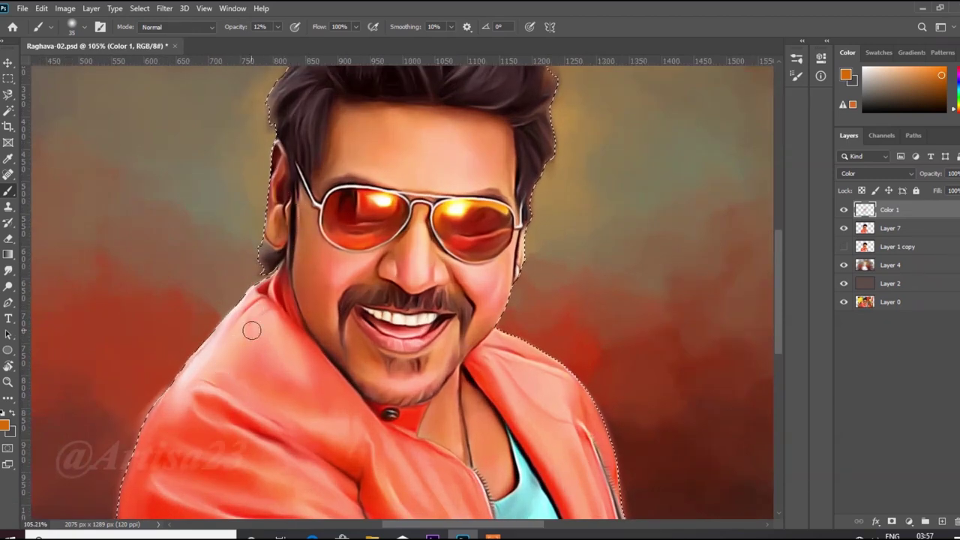
- Add a new layer above Layer 7 and sample the shirt's turquoise as the foreground colour
scroll(242, 359, down, 3)
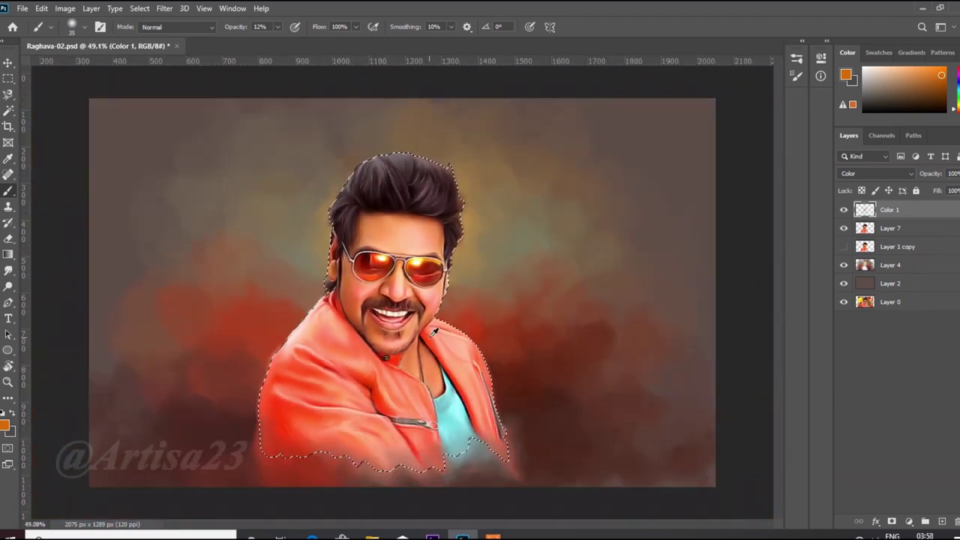
scroll(452, 422, up, 1)
click(891, 228)
click(942, 521)
scroll(437, 447, up, 4)
alt+click(448, 403)
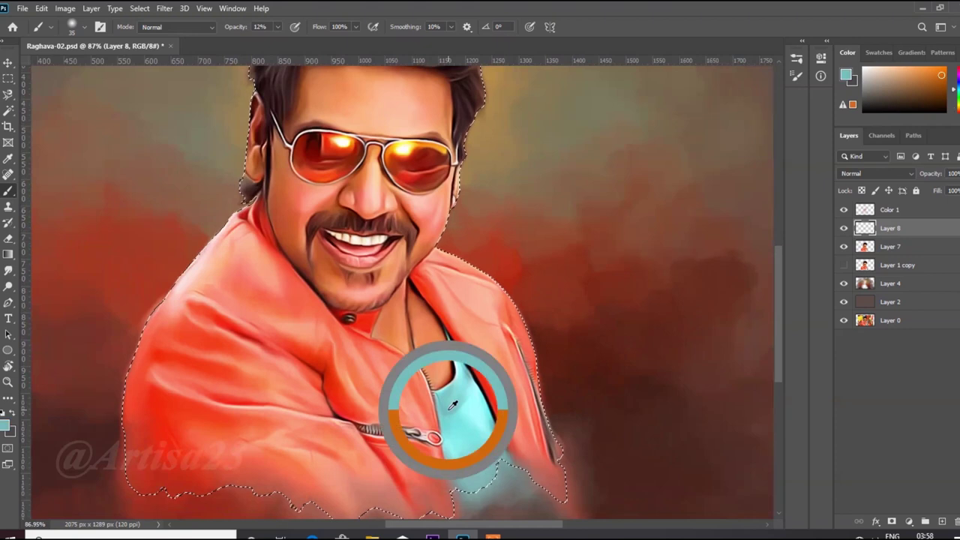
- Change the foreground colour to a muted blue and shade the shirt's neckline on Layer 8 with a small soft brush
click(5, 425)
click(822, 328)
click(717, 318)
click(932, 256)
scroll(490, 232, down, 2)
scroll(453, 390, up, 1)
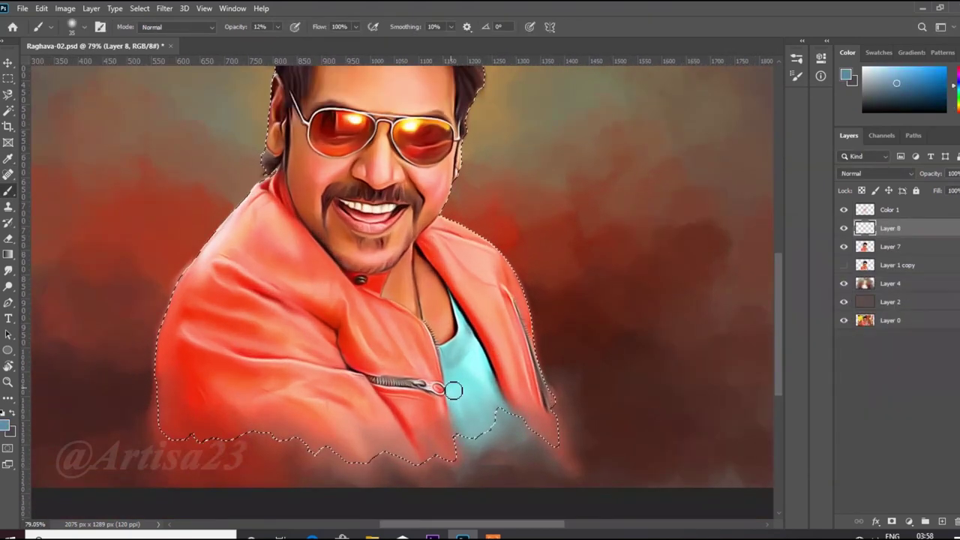
key(bracketleft)
key(bracketleft)
key(bracketleft)
- Set the foreground colour to a stronger blue, shade the shirt on Layer 8 with a 25 to 40 px brush and save
click(4, 425)
click(773, 308)
click(932, 256)
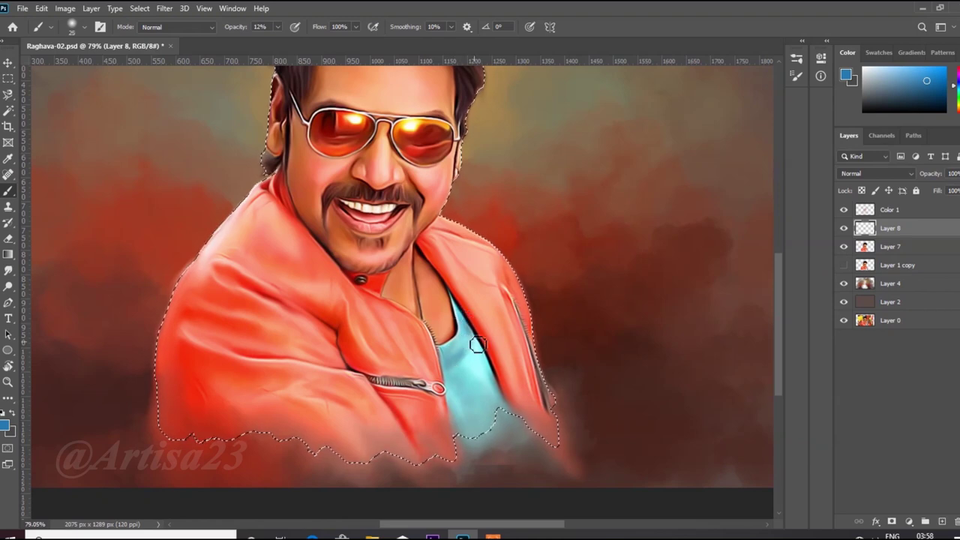
key(bracketright)
key(bracketright)
scroll(456, 418, down, 5)
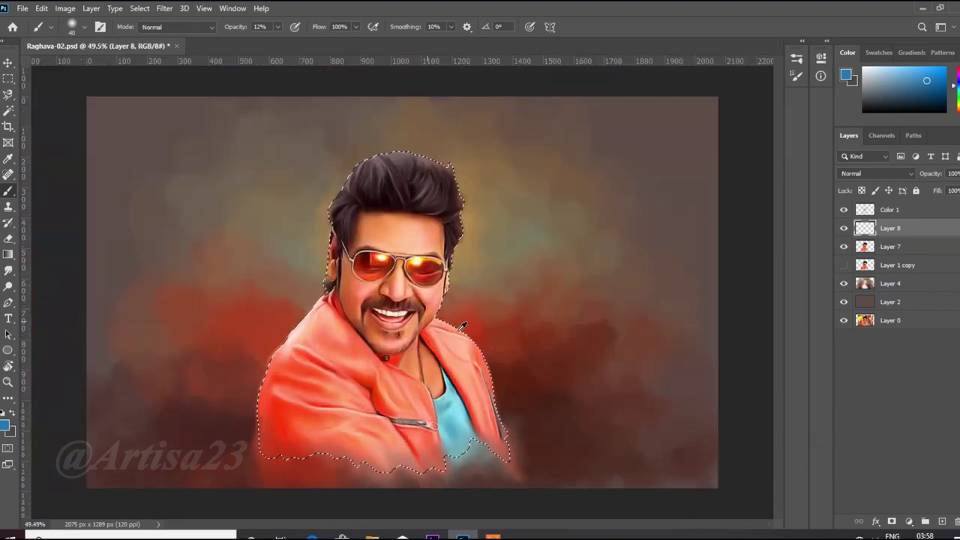
scroll(467, 402, up, 6)
scroll(477, 413, down, 7)
key(ctrl+s)
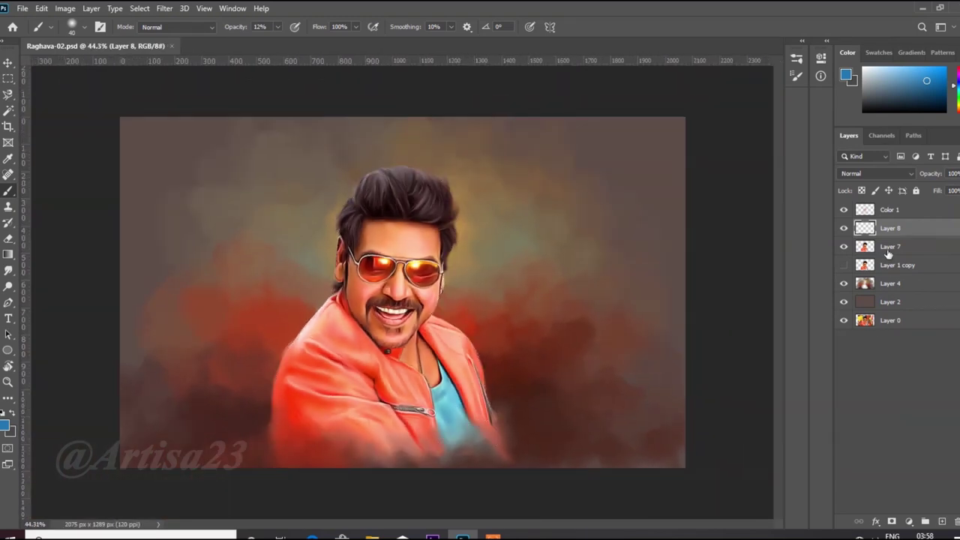
- Add a new layer above Color 1, name it Color 2 and save the document
click(889, 209)
scroll(383, 182, up, 3)
scroll(382, 183, down, 2)
scroll(382, 182, up, 2)
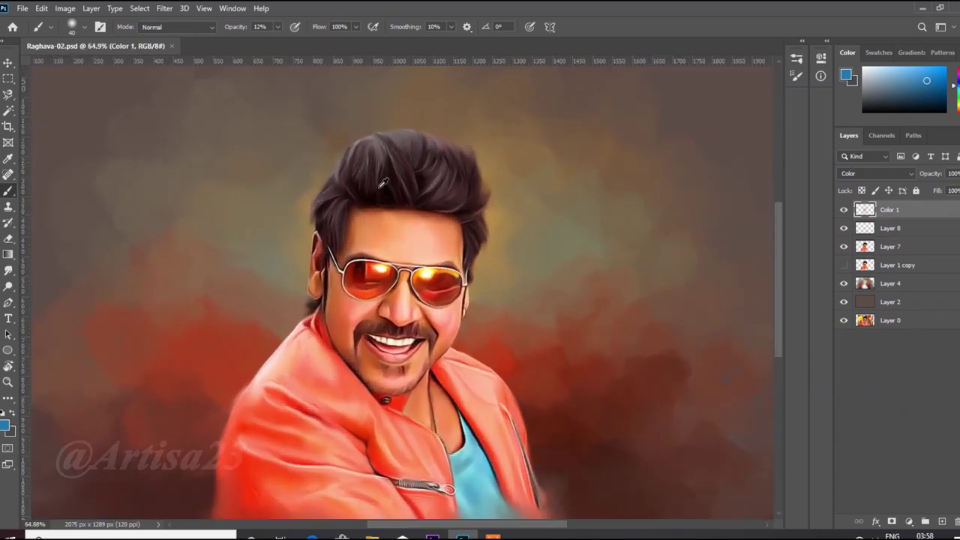
scroll(383, 182, down, 2)
scroll(405, 183, up, 1)
click(942, 522)
double_click(899, 209)
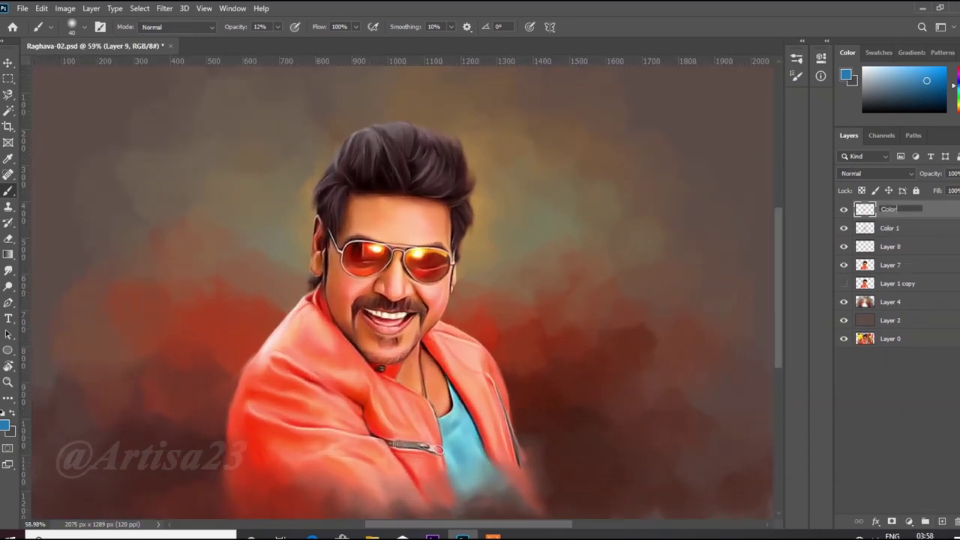
scroll(399, 211, down, 2)
key(ctrl+s)
- Set the foreground colour to muted blue 578ead
scroll(416, 263, up, 6)
click(5, 425)
click(720, 309)
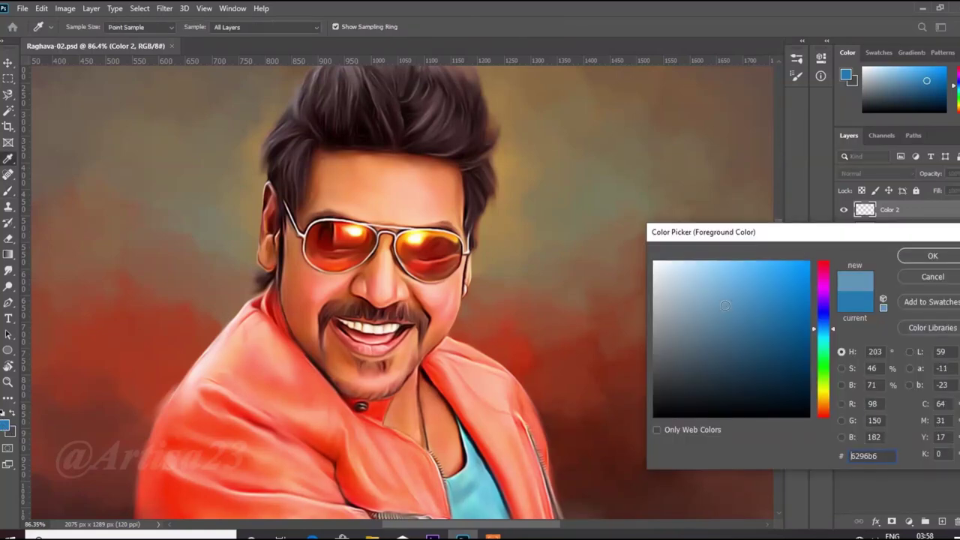
click(824, 325)
click(763, 319)
click(823, 328)
click(730, 312)
click(905, 259)
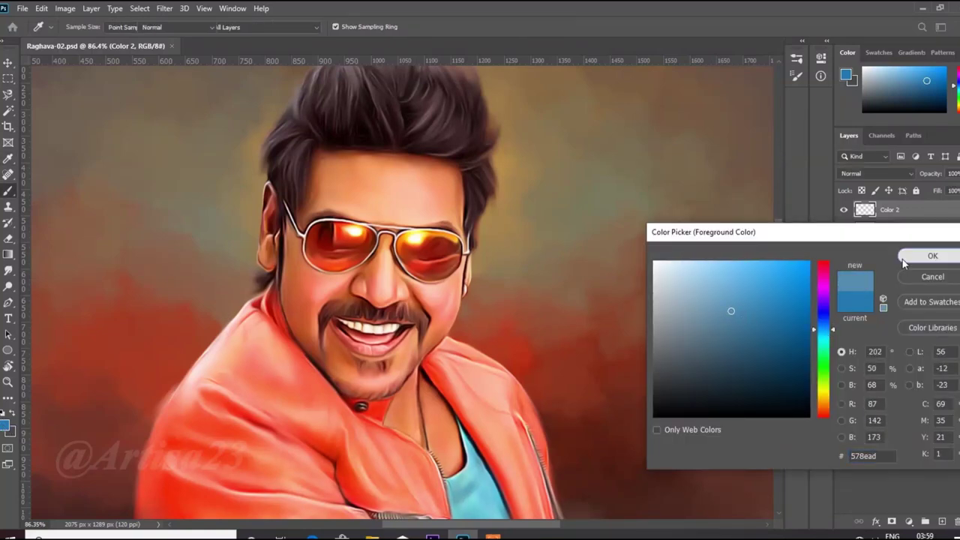
- Set Color 2's blend mode to Color and tint the nose bridge and image-left cheek blue with a 20 px brush
scroll(552, 268, up, 3)
click(876, 173)
click(863, 461)
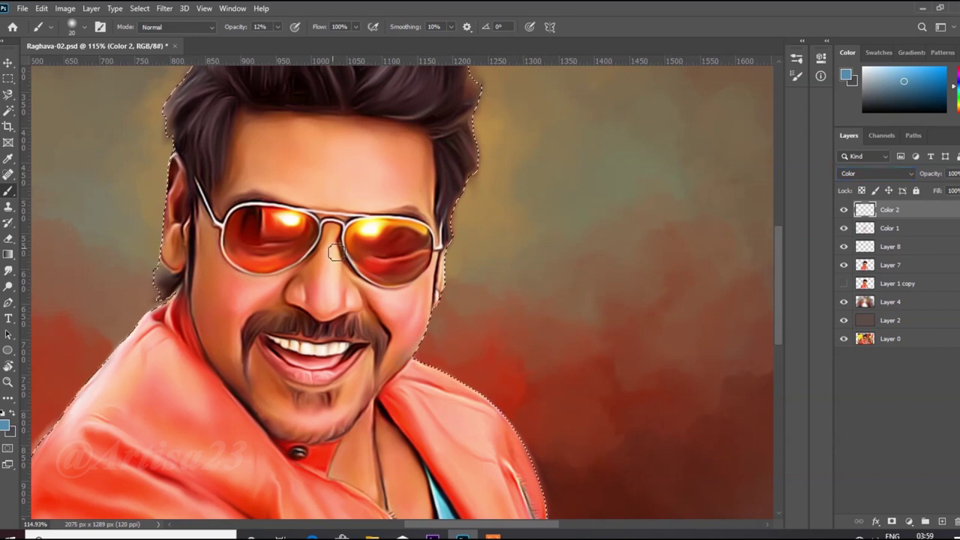
key(bracketright)
drag(321, 270, 330, 238)
drag(262, 295, 246, 317)
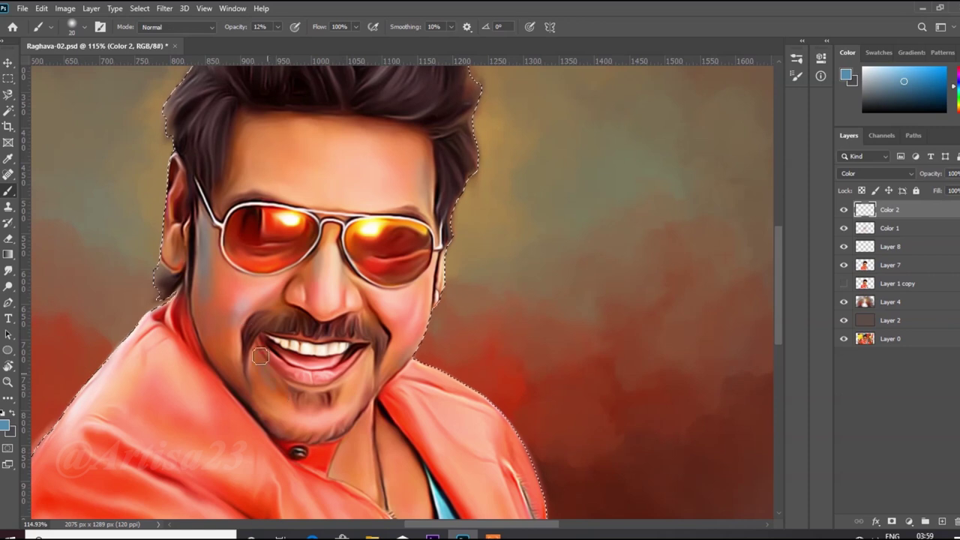
- Tint the jacket highlights, neck, chin and nose blue on Color 2 with a 25 to 40 px brush
scroll(306, 420, down, 5)
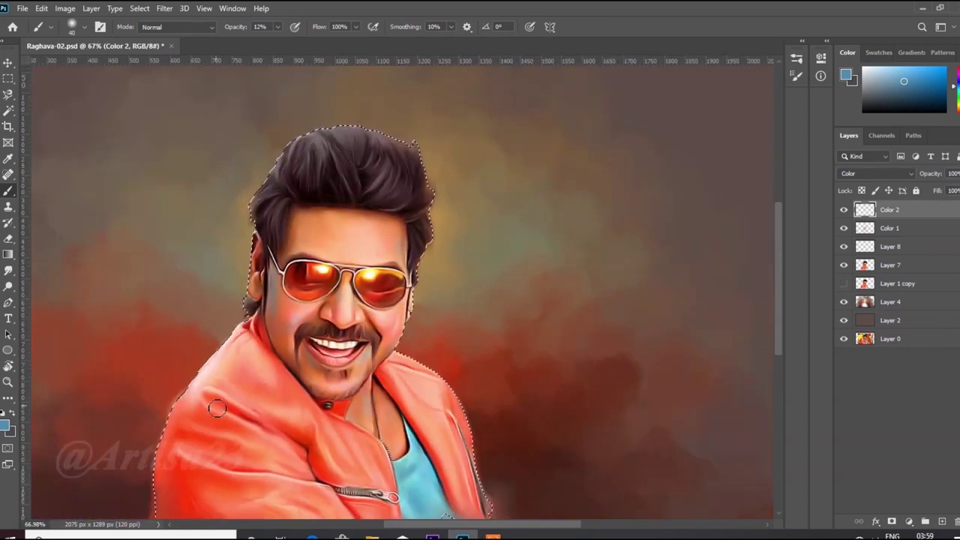
scroll(308, 390, up, 2)
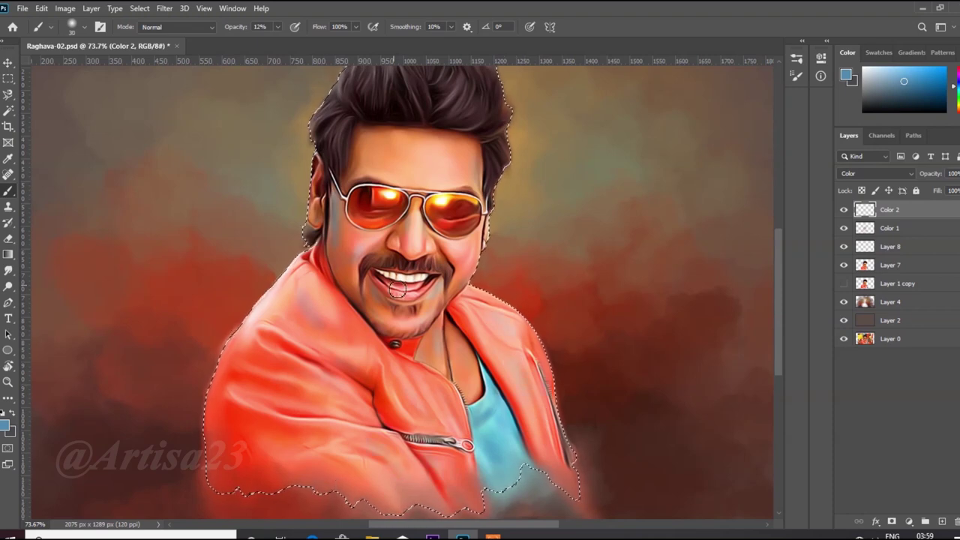
scroll(432, 251, up, 3)
key(bracketright)
key(bracketright)
key(bracketright)
key(bracketright)
key(bracketright)
key(bracketright)
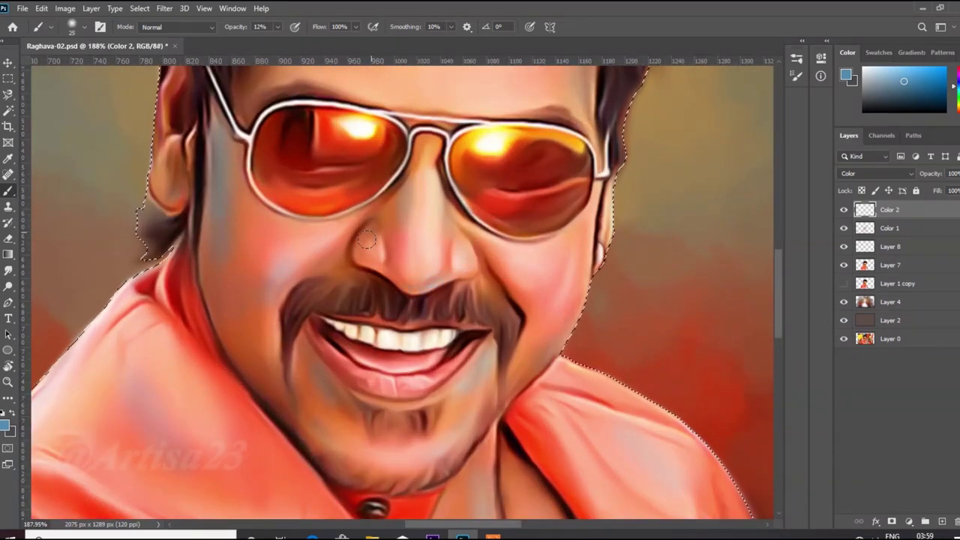
- Sample an orange-red from the portrait and touch up the nose bridge on Color 2 with a 15 px brush
scroll(368, 300, down, 4)
scroll(450, 262, up, 5)
alt+click(465, 324)
key(bracketleft)
key(bracketleft)
alt+click(413, 232)
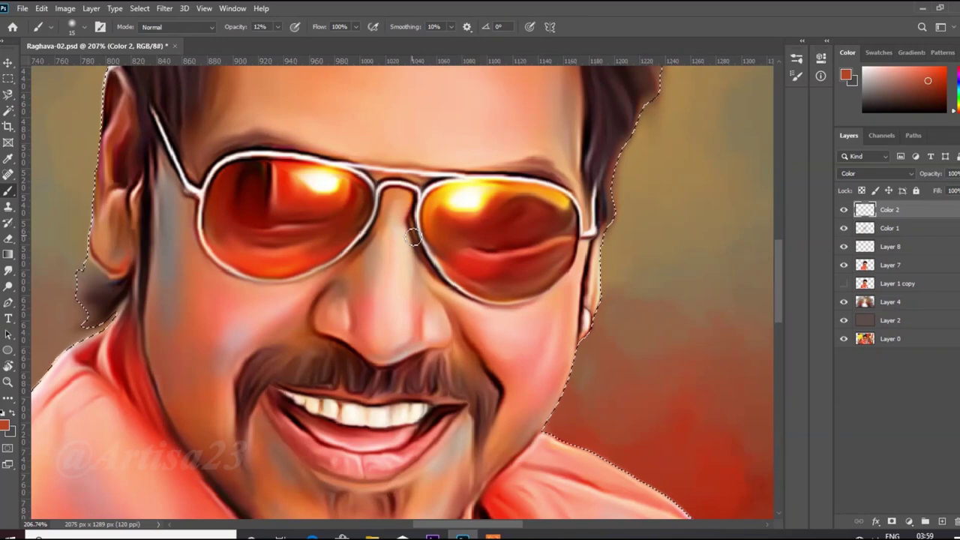
- Sample a grey-brown from the face, tint the forehead above the glasses on Color 2 with a 35 px brush and save
scroll(516, 208, down, 2)
alt+click(286, 224)
scroll(307, 210, up, 1)
scroll(435, 155, down, 2)
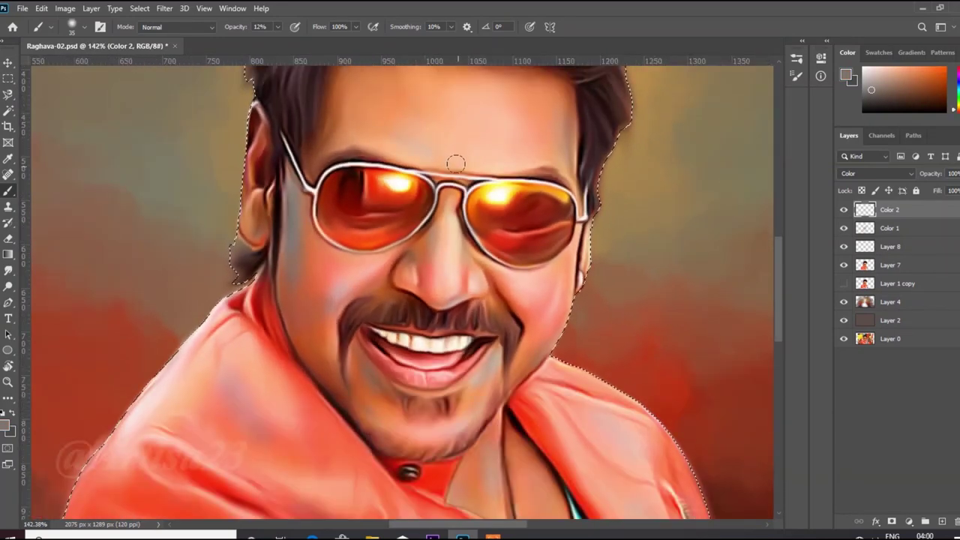
scroll(515, 112, up, 1)
scroll(413, 132, down, 1)
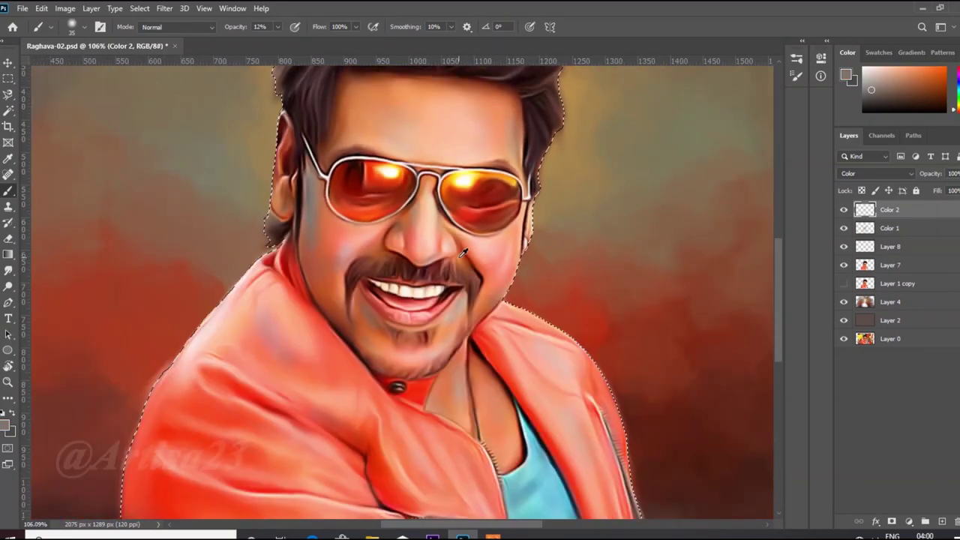
scroll(390, 187, up, 1)
scroll(363, 272, down, 2)
key(ctrl+s)
scroll(364, 272, down, 1)
- Apply a blur filter to the tints on Color 2
click(164, 8)
mouse_move(187, 146)
click(352, 184)
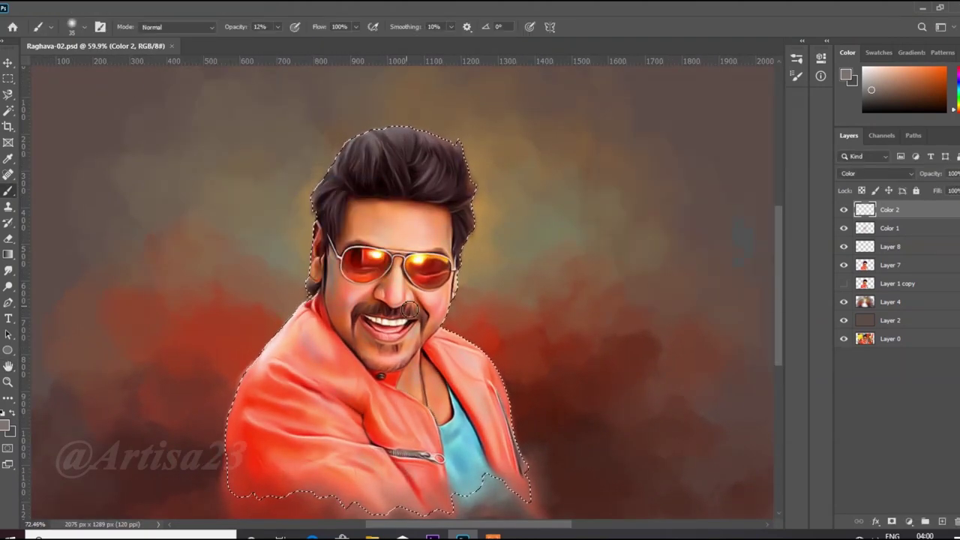
- Lighten the Color 2 tints on the face and jacket with a 40 to 60 px eraser at 25% opacity and save
scroll(390, 225, up, 3)
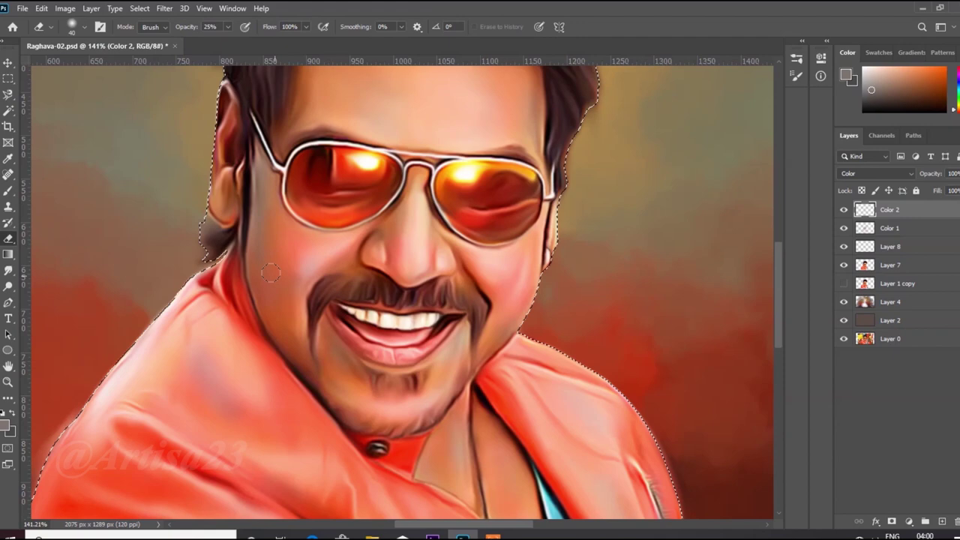
scroll(271, 273, down, 2)
scroll(347, 180, up, 2)
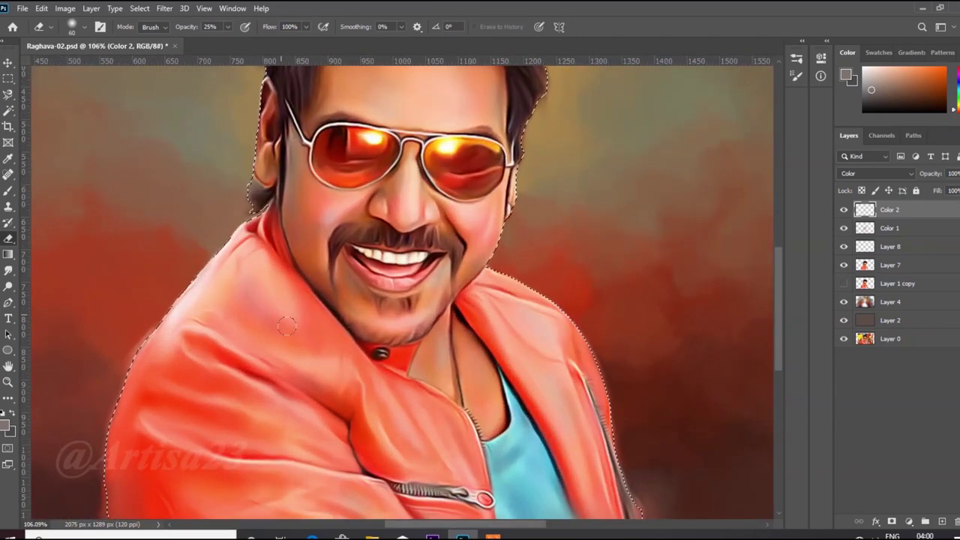
scroll(287, 326, down, 2)
scroll(293, 248, up, 2)
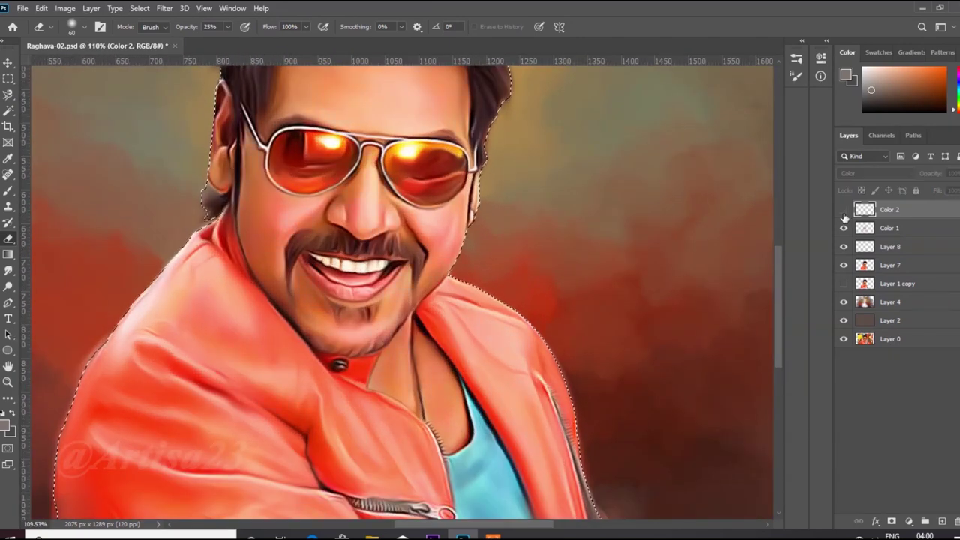
scroll(322, 225, down, 2)
scroll(401, 318, down, 2)
key(ctrl+s)
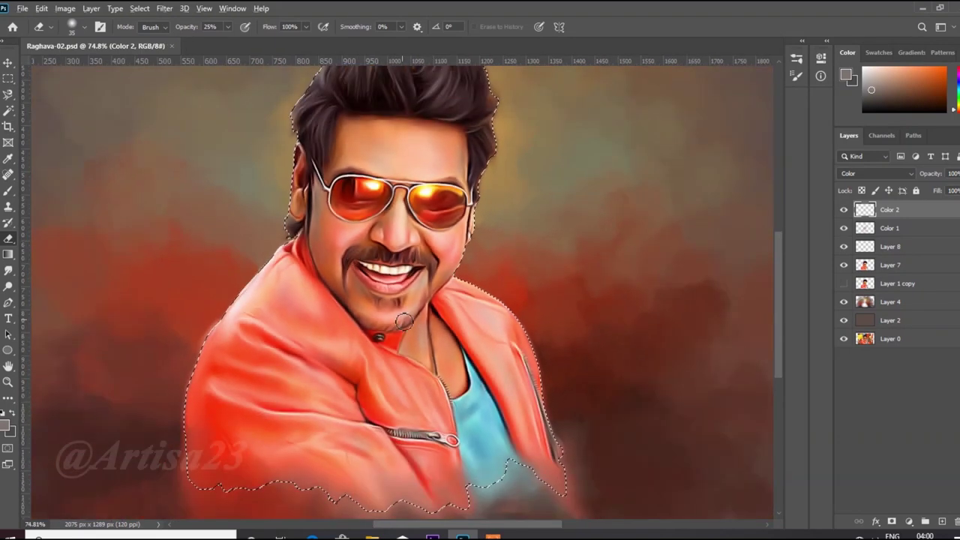
- Add a layer named Color 3 above Color 2 and set its blend mode to Vivid Light
scroll(405, 324, up, 2)
scroll(405, 300, down, 2)
scroll(396, 222, up, 4)
scroll(396, 220, down, 2)
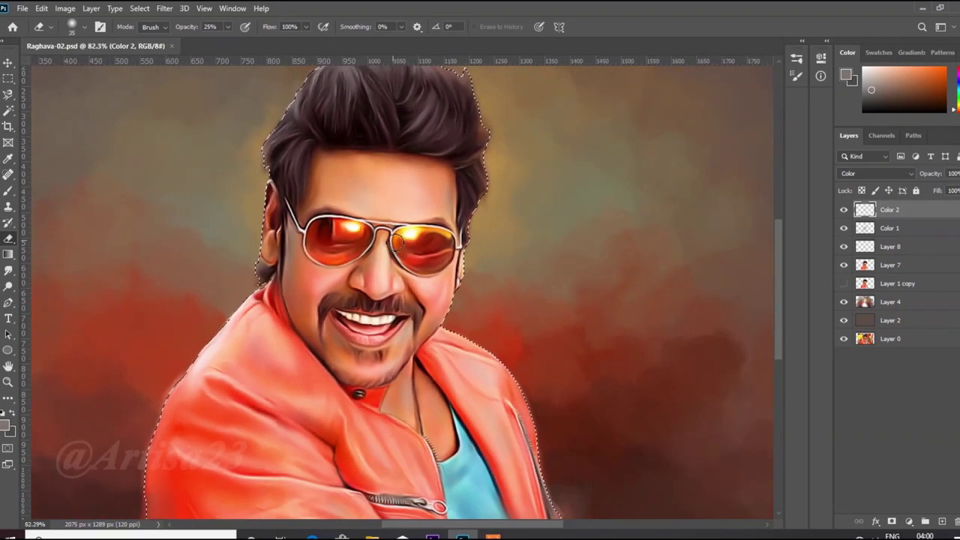
scroll(525, 338, up, 3)
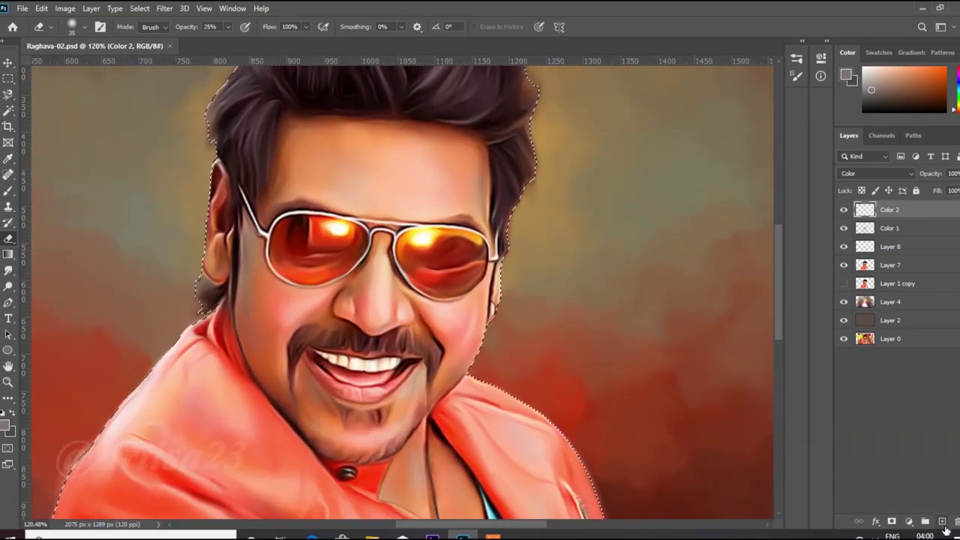
click(942, 522)
click(900, 176)
click(874, 344)
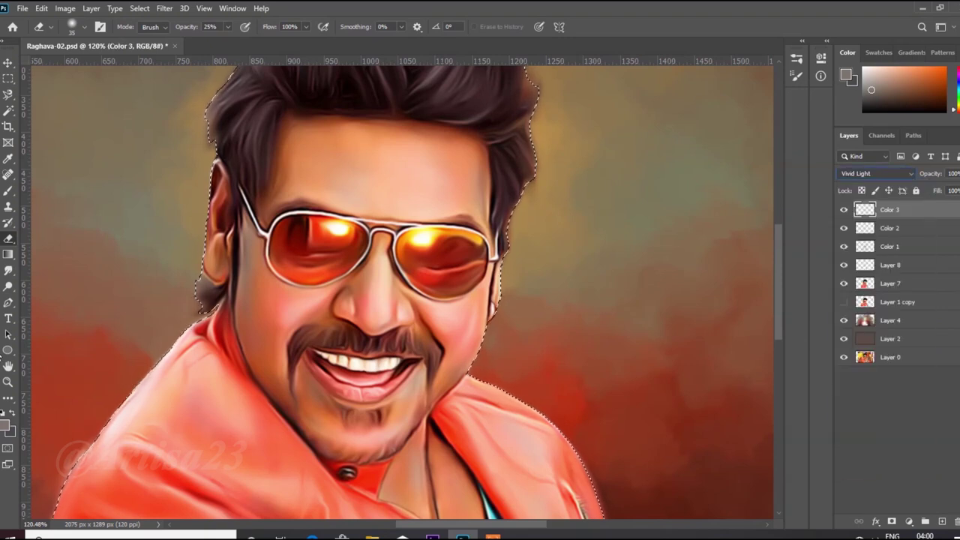
- Set the foreground colour to light pink ff98cb and activate the Brush tool for painting on Color 3
click(4, 425)
click(824, 269)
drag(750, 272, 716, 260)
click(825, 263)
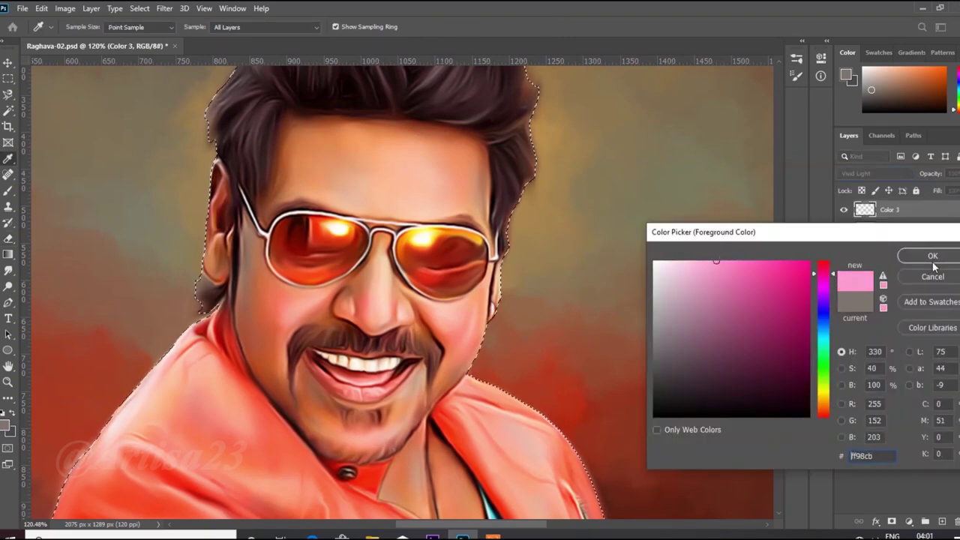
click(932, 256)
scroll(393, 300, up, 2)
key(b)
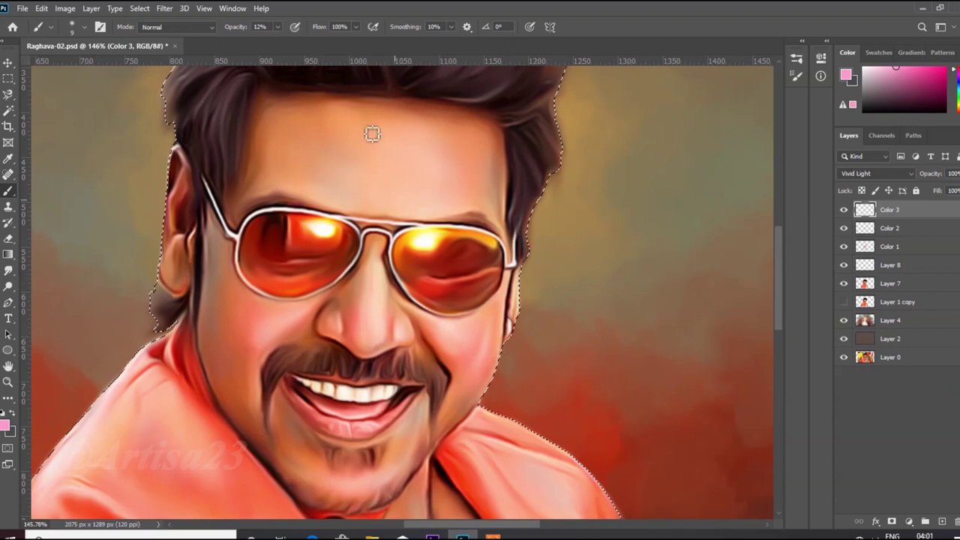
- Set the foreground colour to pink ff77b7 and tint the nose, cheeks and chin on Color 3 with a 25 px brush at 5% opacity
click(6, 426)
drag(748, 271, 738, 263)
click(932, 255)
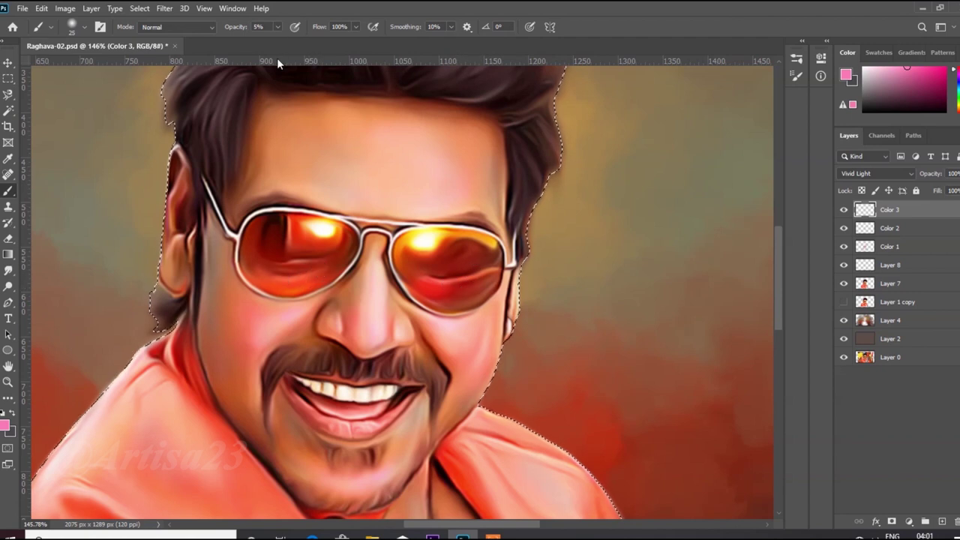
scroll(408, 260, down, 7)
scroll(405, 289, up, 5)
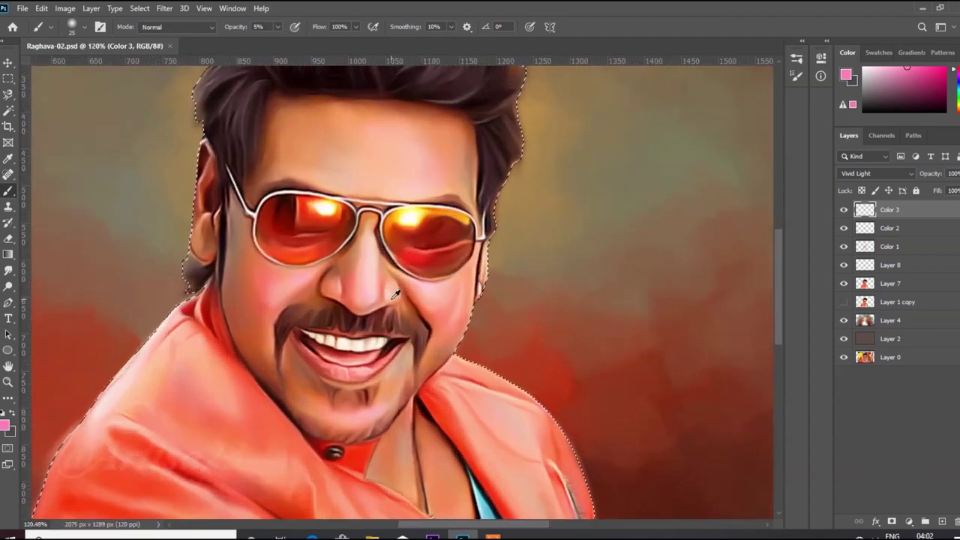
- Erase some tint around the nose on Color 2 with a 35 px eraser at 25% opacity and save
click(903, 231)
key(e)
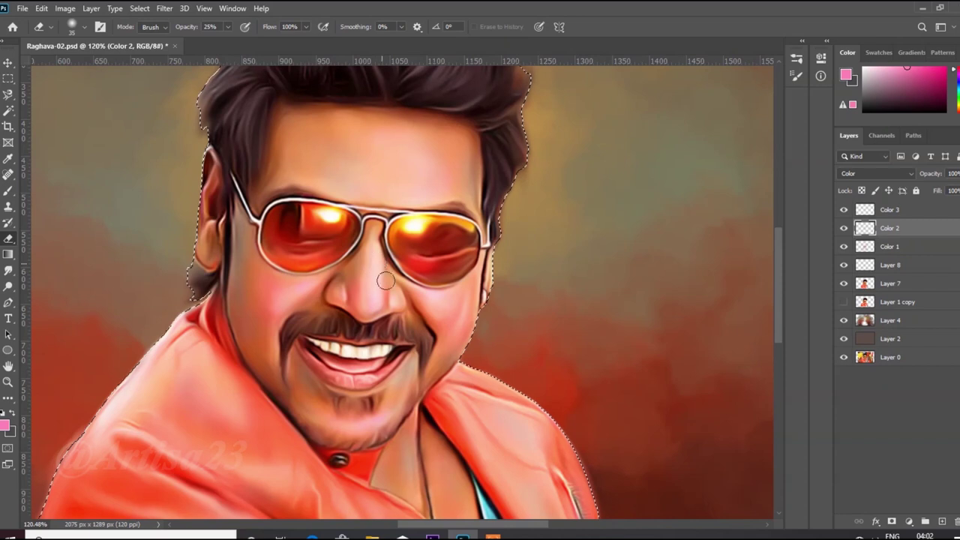
scroll(416, 259, down, 3)
key(ctrl+s)
scroll(330, 315, up, 2)
- Set the foreground colour to a medium blue and tint the nose area on Color 2 with a 10 px brush at 5% opacity
click(846, 74)
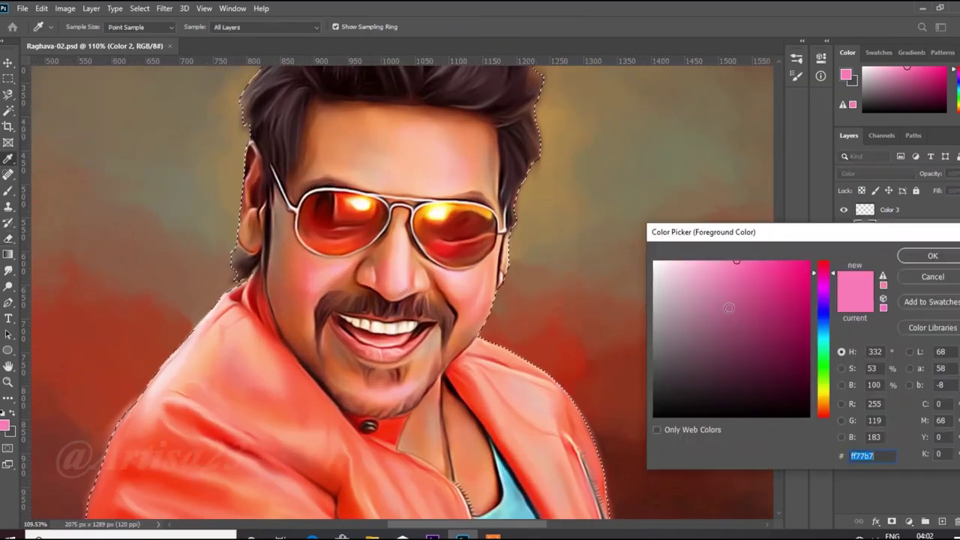
click(823, 328)
click(732, 306)
click(913, 256)
scroll(405, 276, up, 4)
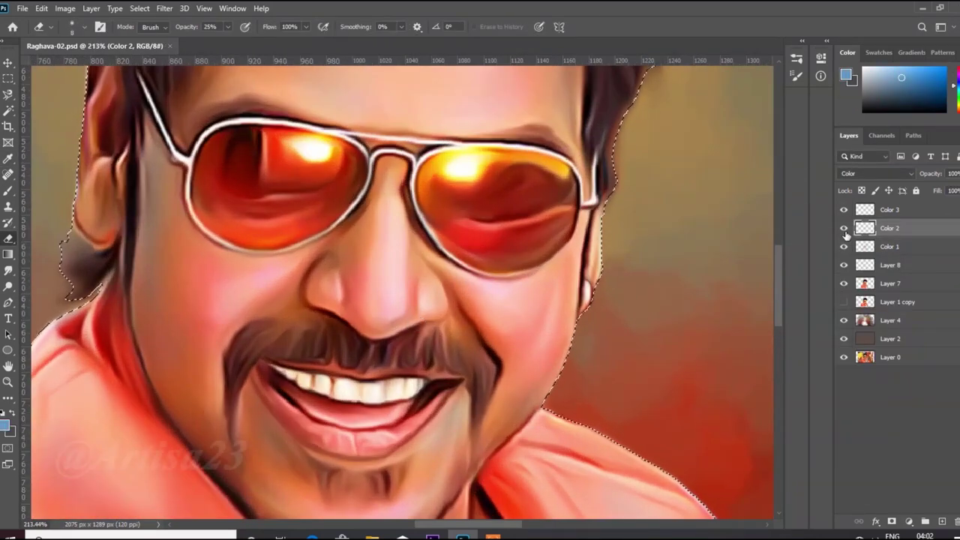
key(b)
scroll(414, 319, up, 1)
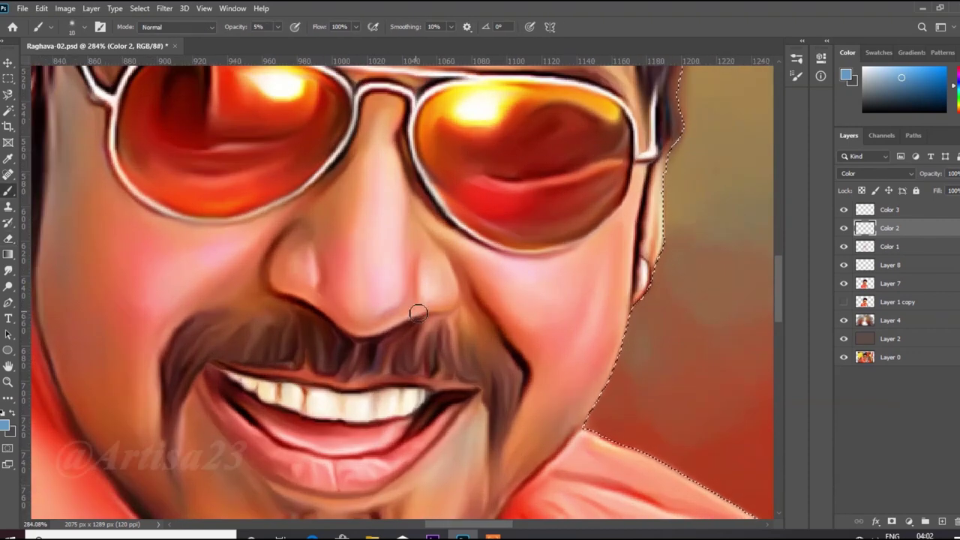
- Soften the tint around the nose on Color 2 with a small eraser at 25% opacity and clear the selection
key(e)
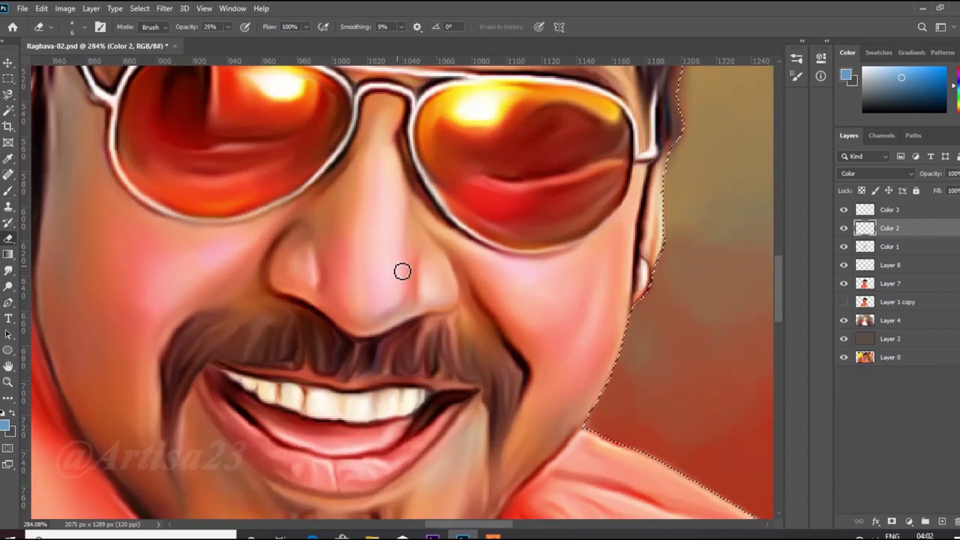
scroll(327, 244, down, 7)
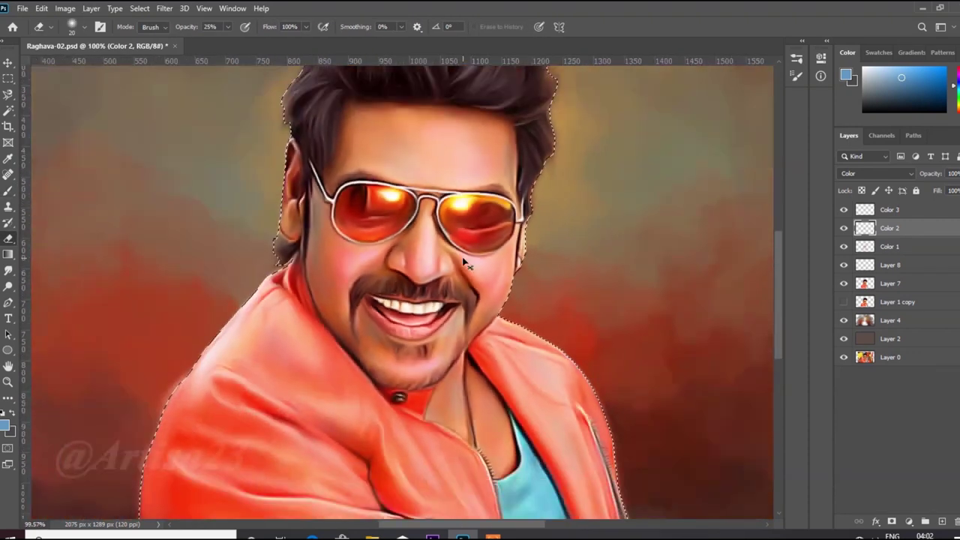
scroll(435, 321, up, 4)
key(ctrl+d)
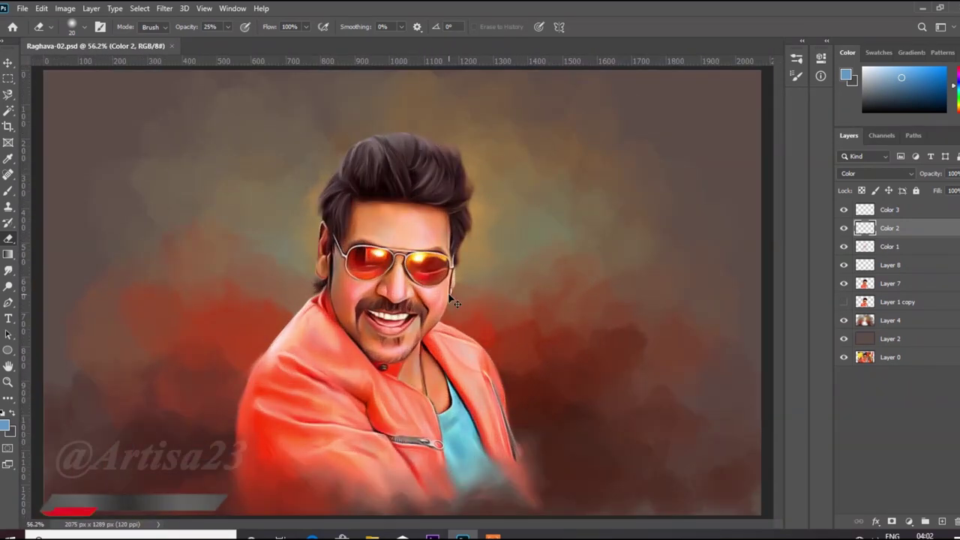
- Add a new layer named Hair above Color 3 and save the document
scroll(455, 300, down, 2)
scroll(417, 281, up, 3)
scroll(416, 236, down, 2)
scroll(417, 310, up, 4)
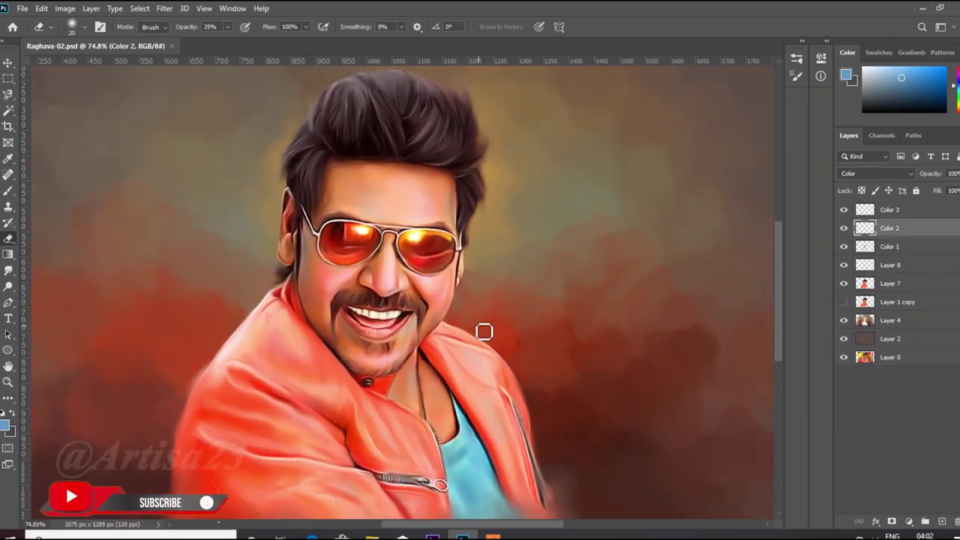
scroll(483, 331, down, 6)
scroll(435, 225, up, 5)
key(alt+bracketright)
key(ctrl+shift+alt+n)
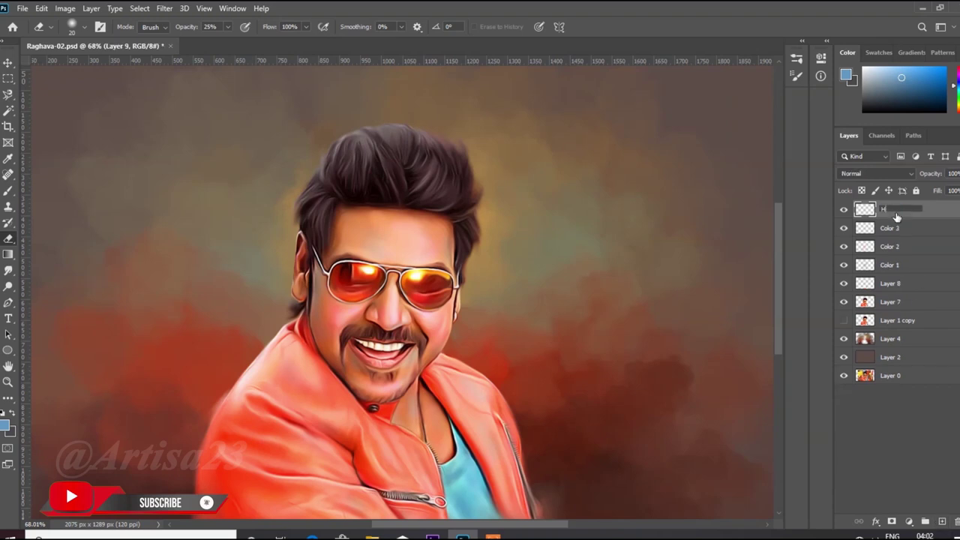
key(ctrl+s)
- Activate the Brush tool on the Hair layer, sample a hair tone and lighten it to a pale dusty pink foreground colour
scroll(398, 154, up, 8)
click(9, 192)
scroll(413, 211, up, 3)
alt+click(148, 330)
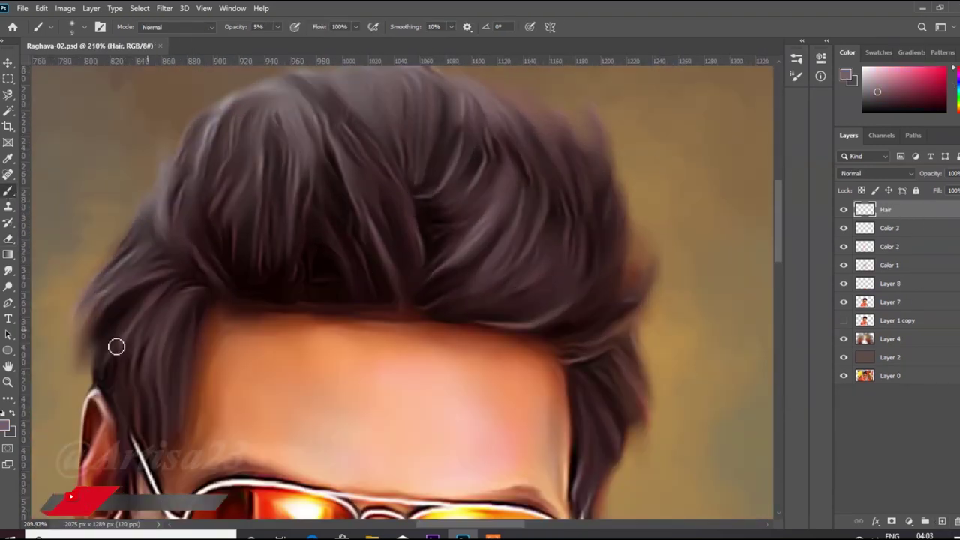
click(847, 76)
click(677, 295)
click(929, 252)
- Choose a hard round brush tip, reduce it to 1 px and paint fine light strands on the front hair at 5% opacity
click(102, 27)
click(638, 78)
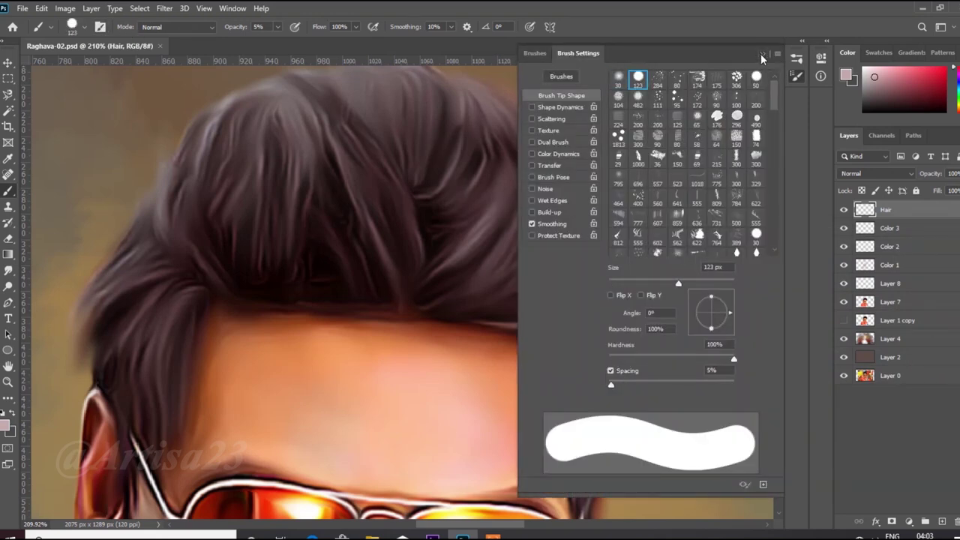
click(763, 55)
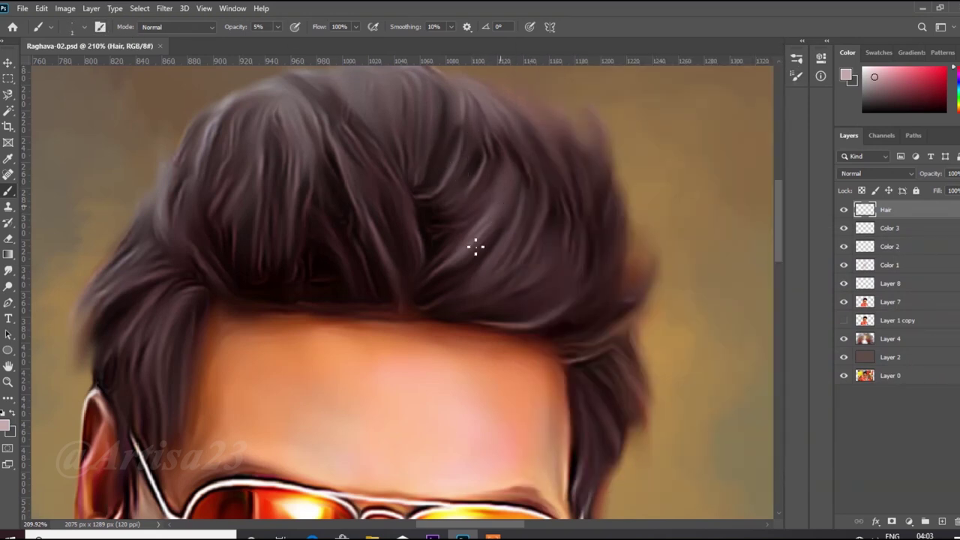
scroll(520, 272, up, 3)
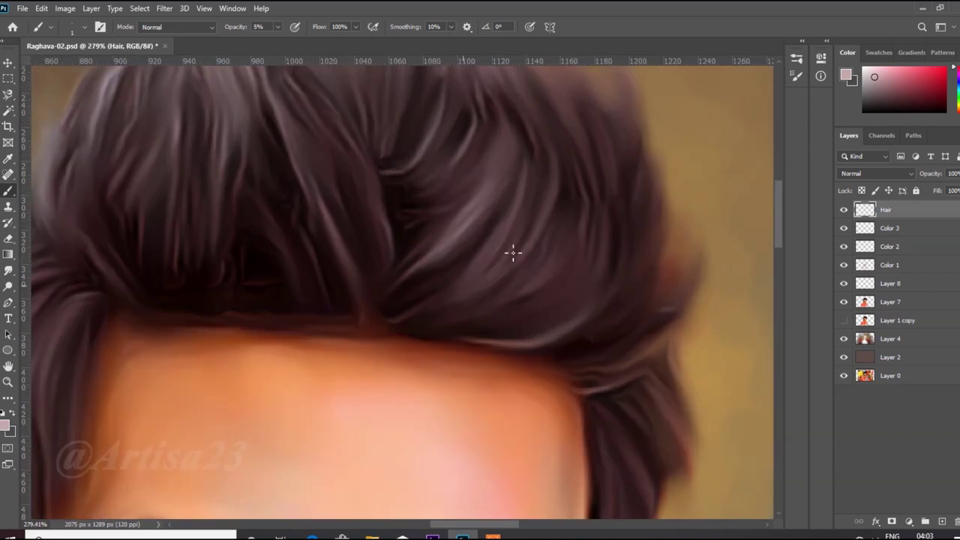
scroll(472, 245, down, 1)
- Sample a near-black hair colour, set the brush opacity to 23% and paint thin dark strands through the swept front hair
alt+click(422, 281)
scroll(418, 302, up, 2)
alt+click(418, 302)
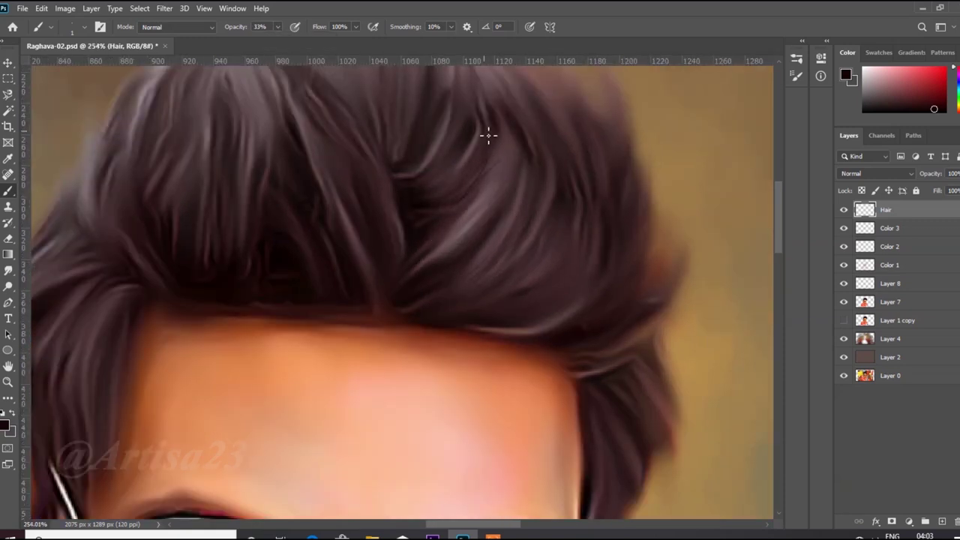
drag(278, 28, 271, 28)
scroll(579, 249, up, 2)
drag(460, 207, 430, 243)
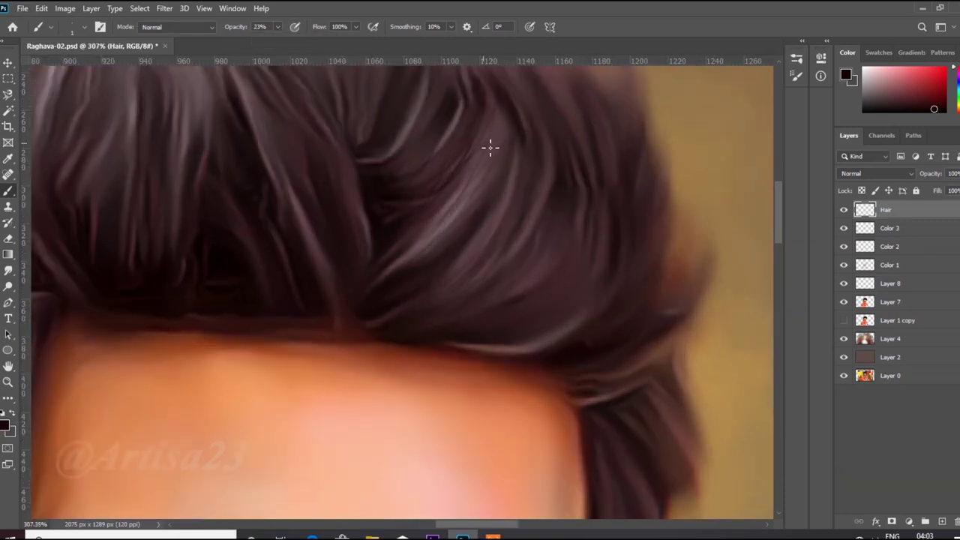
- Paint dark 1 px flyaway strands along the hair's right edge and crown at 23% opacity
scroll(589, 307, down, 4)
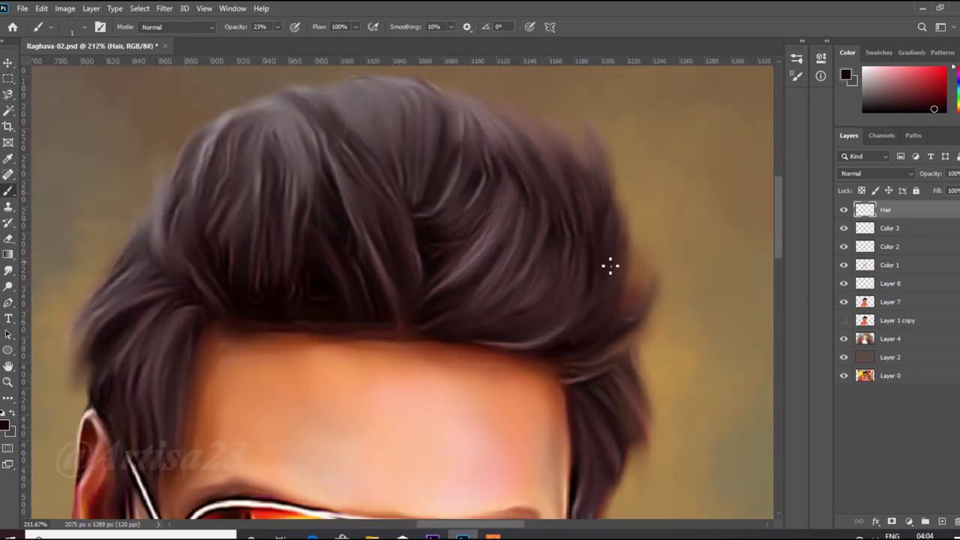
scroll(607, 351, up, 1)
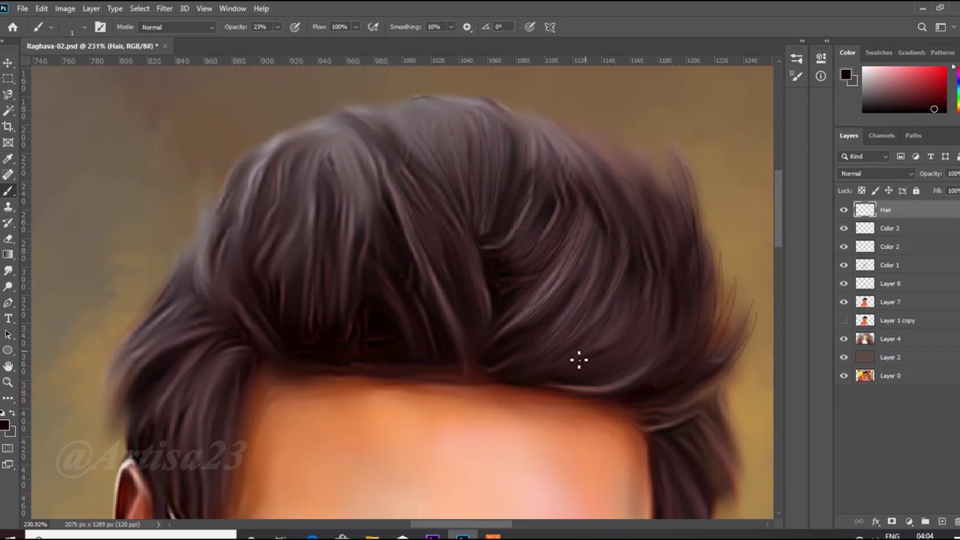
scroll(440, 268, down, 1)
- Sample a darker black from the hair and add fine strands through the middle and front of the quiff
alt+click(287, 327)
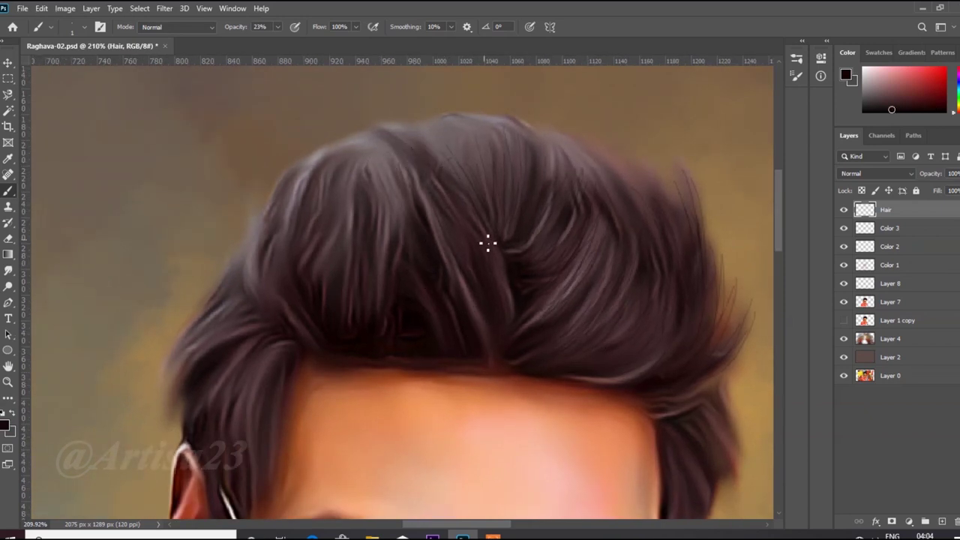
scroll(511, 201, down, 2)
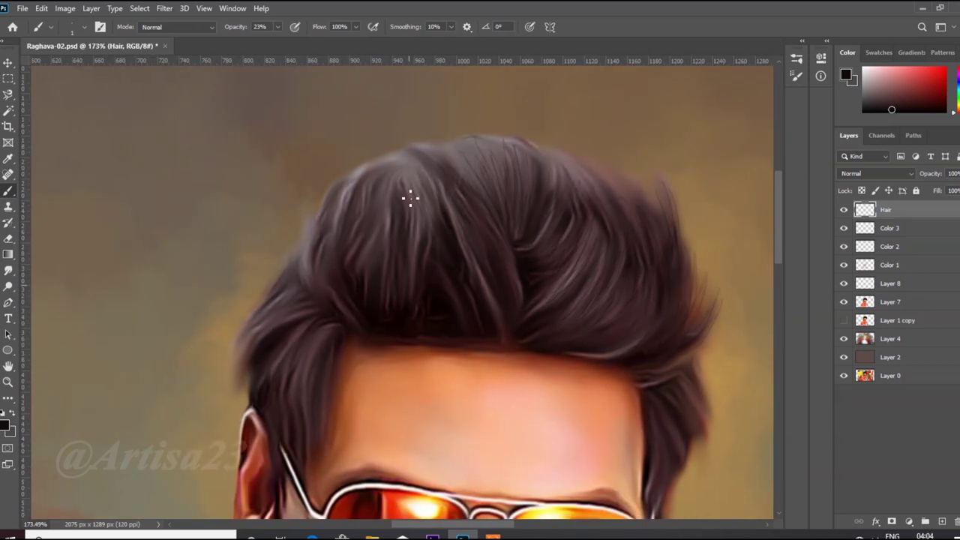
scroll(367, 201, up, 2)
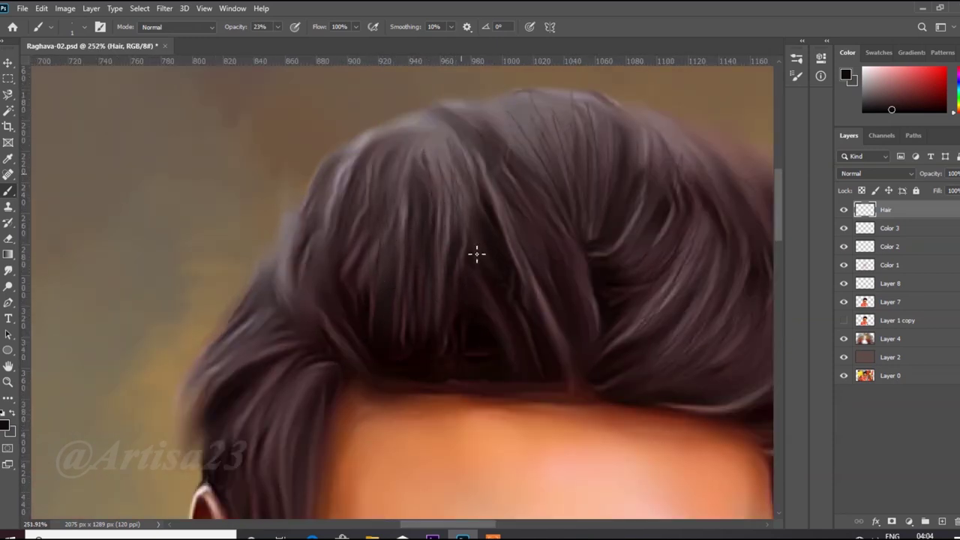
scroll(504, 203, down, 2)
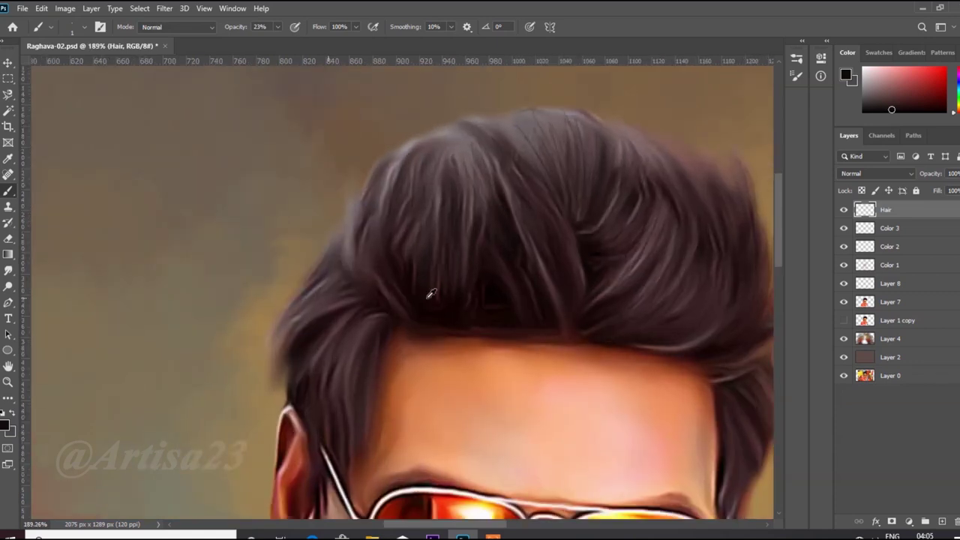
- Set the brush opacity to 49% and paint stronger dark strands over the left front section of the quiff
scroll(350, 240, up, 2)
key(4)
key(9)
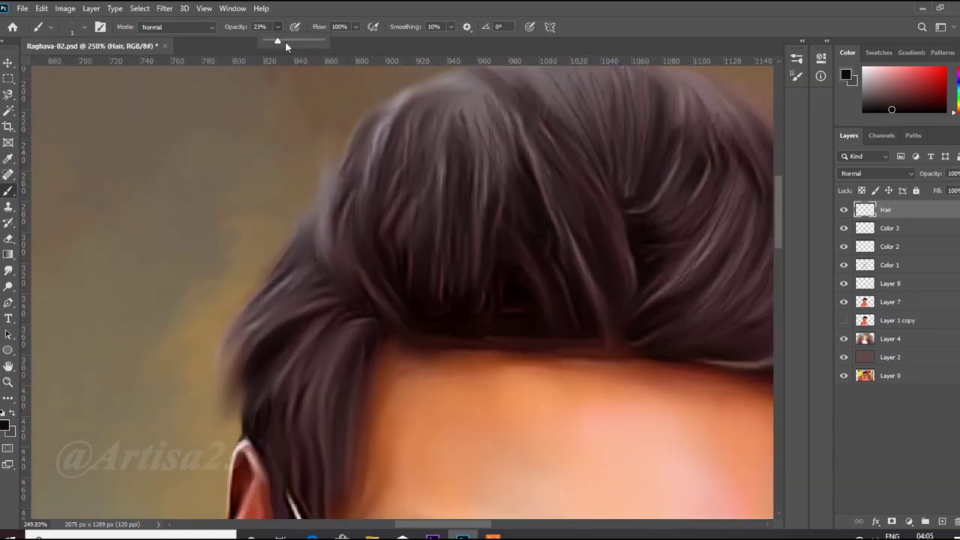
drag(439, 153, 434, 197)
drag(480, 170, 487, 220)
drag(505, 112, 486, 174)
scroll(552, 302, down, 1)
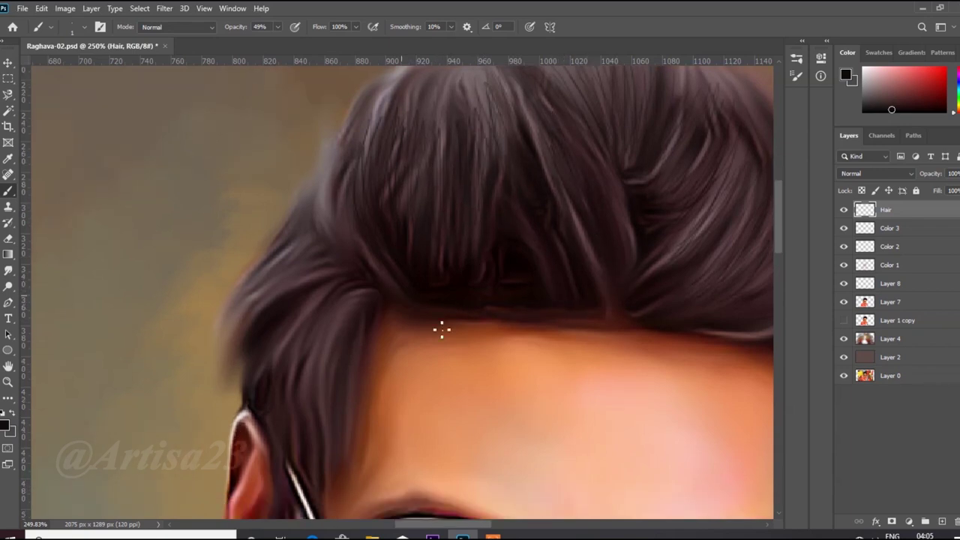
- Paint dark strands at 49% opacity around the hair's lower right edge and above the right temple
scroll(529, 317, down, 2)
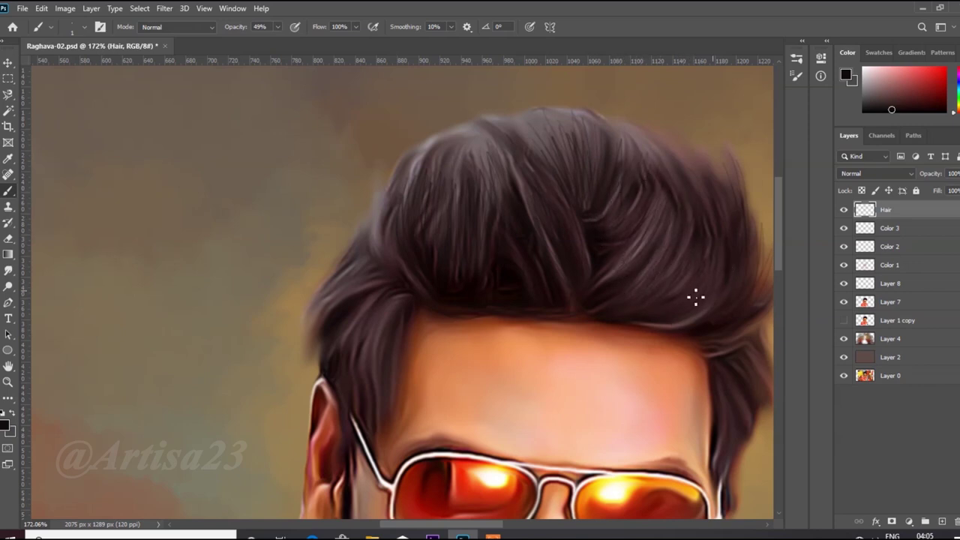
scroll(693, 272, down, 1)
scroll(671, 327, up, 1)
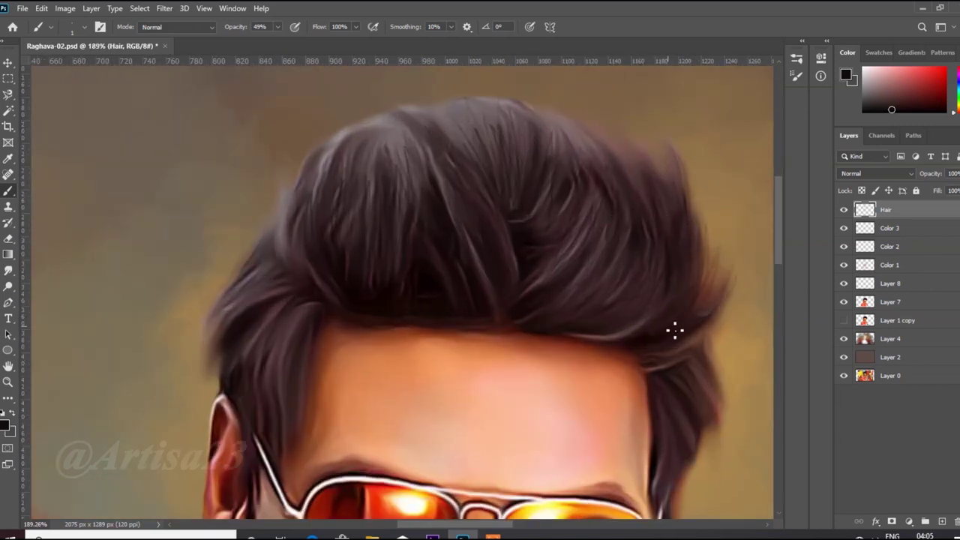
scroll(677, 349, up, 2)
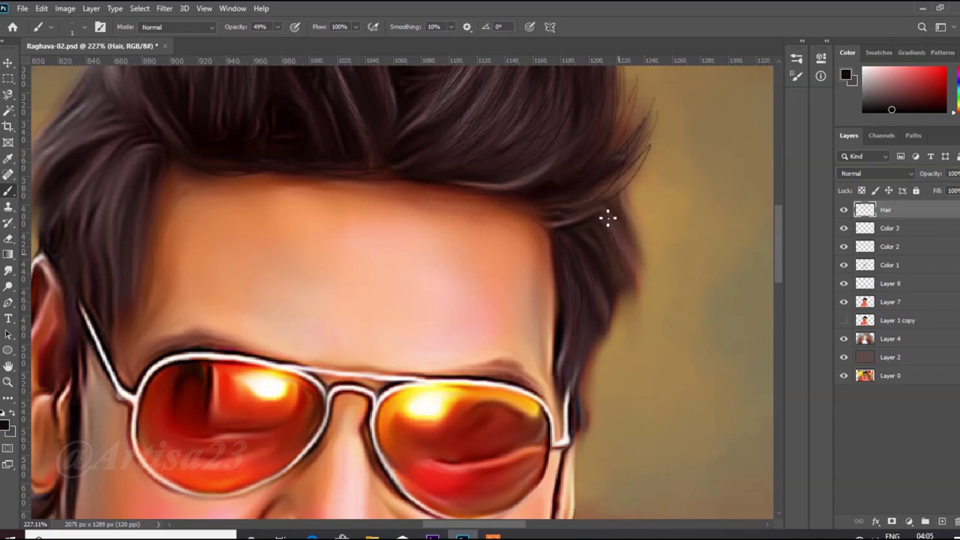
scroll(375, 204, down, 2)
scroll(371, 255, up, 2)
- Paint curved dark strands through the side hair above the left ear
drag(395, 182, 380, 264)
drag(414, 167, 374, 228)
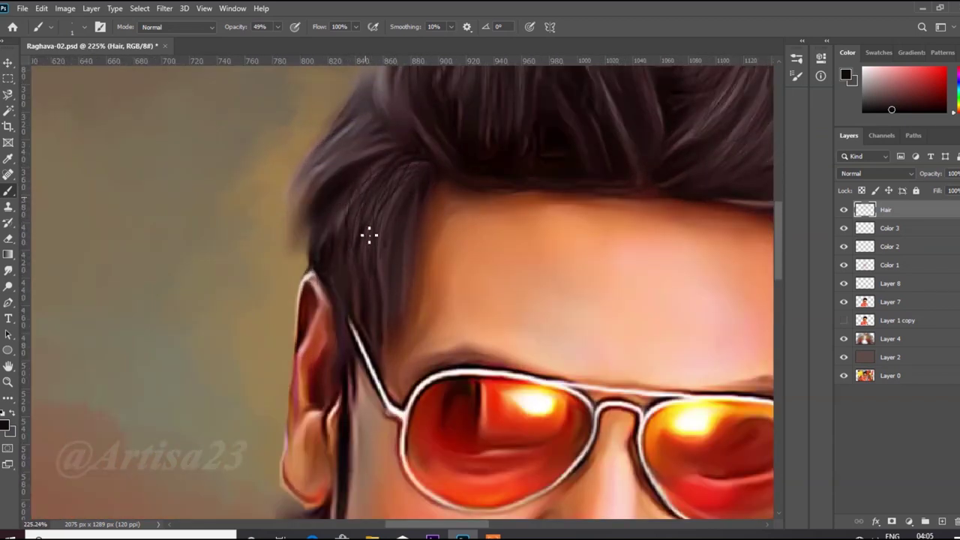
scroll(348, 231, down, 1)
scroll(387, 187, down, 2)
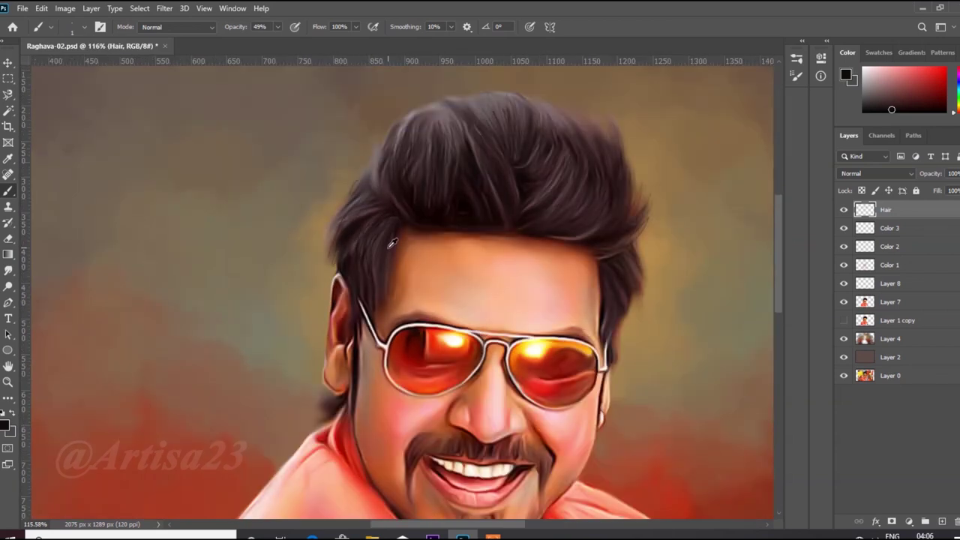
- Add dark flyaway hairs along the outer left side and top outline of the hair
scroll(388, 245, up, 2)
scroll(340, 225, down, 2)
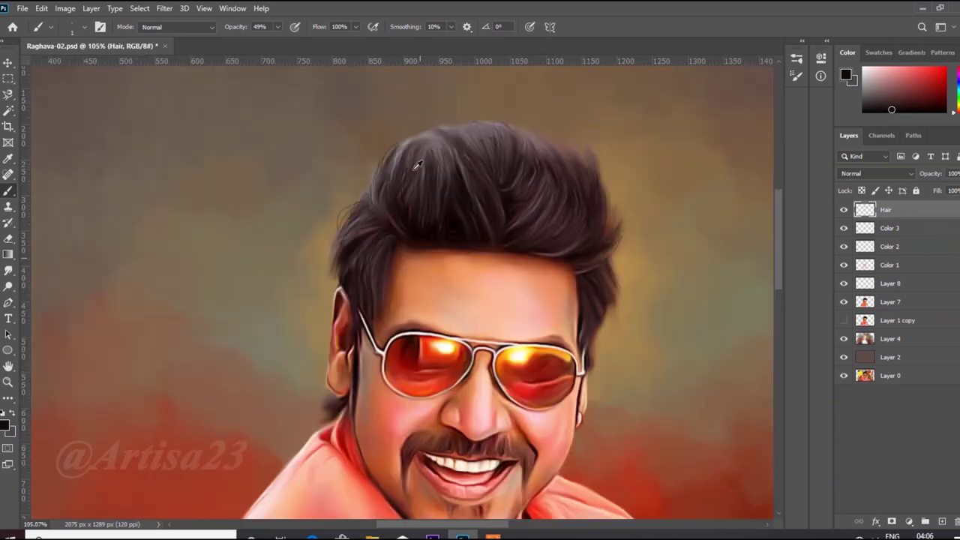
scroll(439, 139, up, 1)
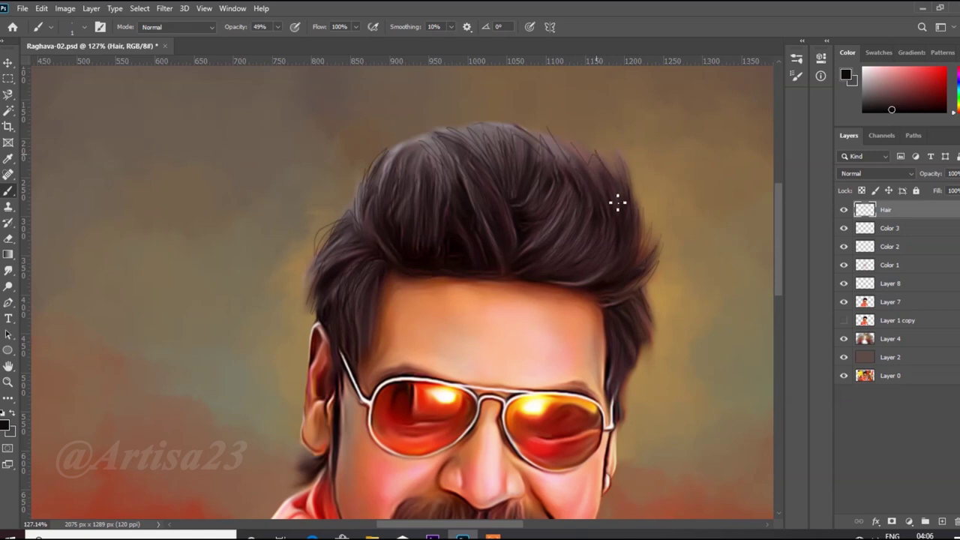
scroll(603, 262, down, 2)
scroll(300, 110, up, 3)
- Sample a muted mauve-grey from the hair and paint lighter strands across the quiff at 49% opacity
alt+click(235, 132)
drag(439, 245, 405, 147)
drag(438, 274, 506, 242)
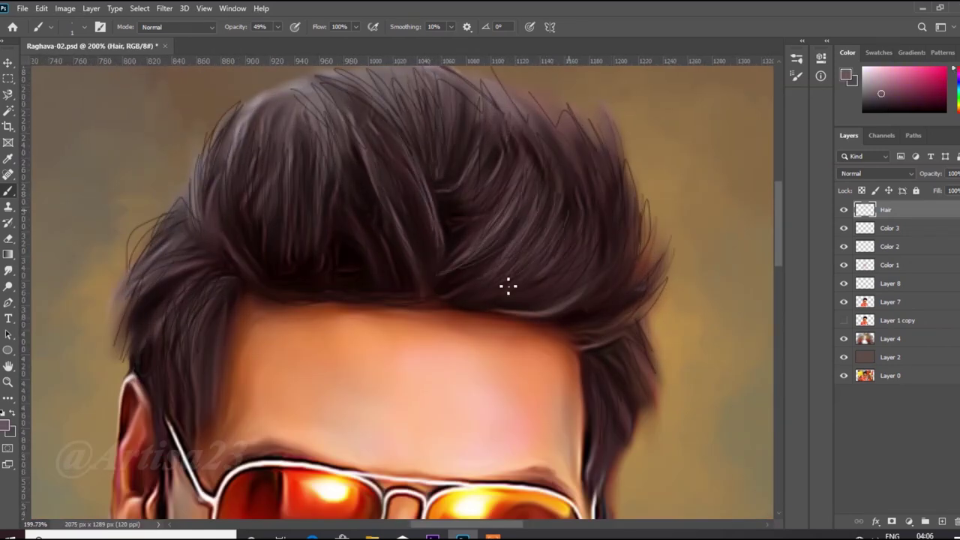
scroll(502, 247, down, 1)
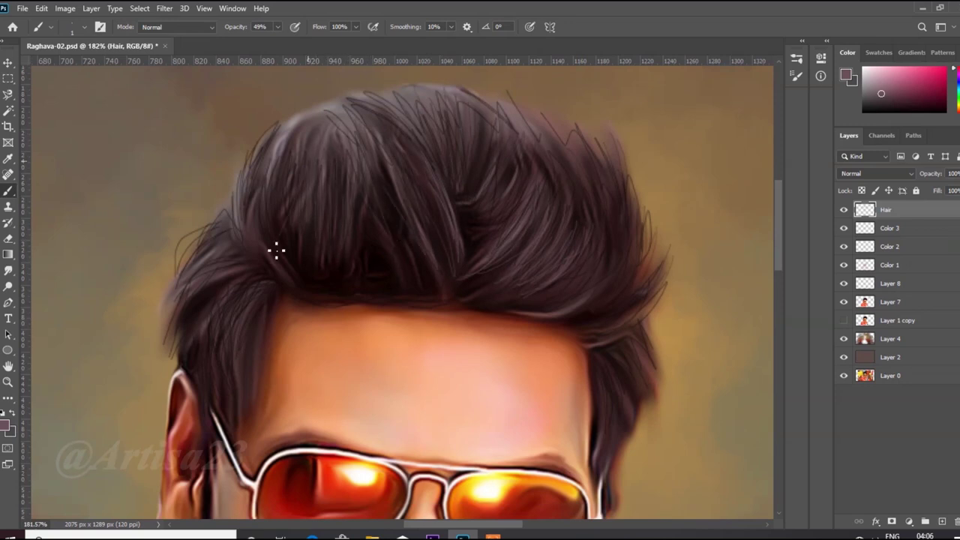
- Switch the foreground to a very dark red-brown and paint strands in the left front and temple hair
scroll(347, 215, down, 1)
scroll(506, 232, down, 2)
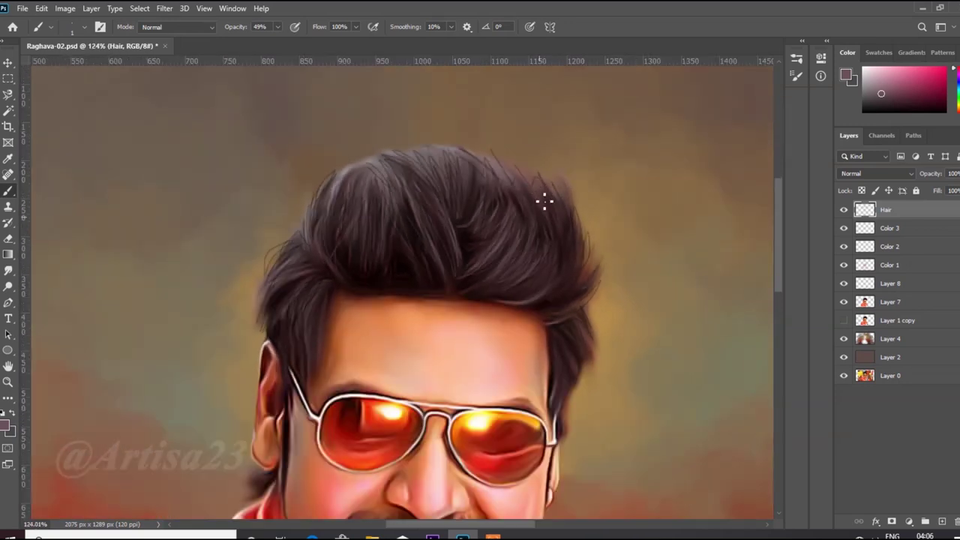
scroll(317, 278, up, 4)
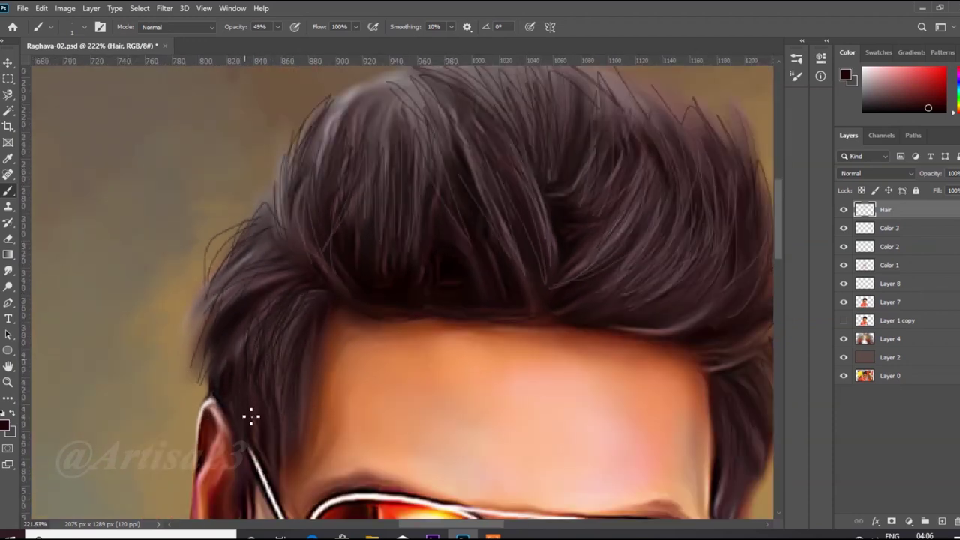
- Sample a muted mauve-brown from the quiff and paint lighter strands in the side hair above the left ear
scroll(278, 264, down, 1)
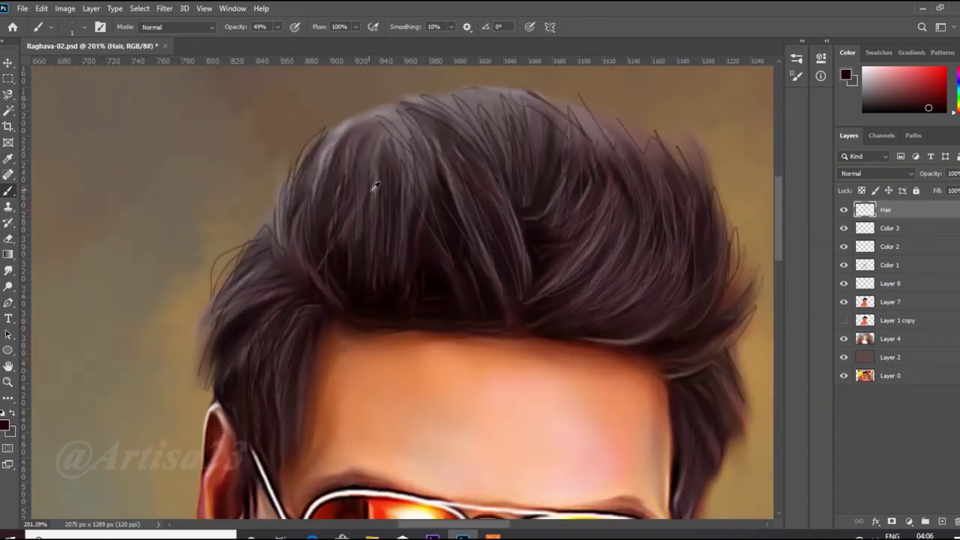
alt+click(373, 186)
scroll(335, 275, up, 1)
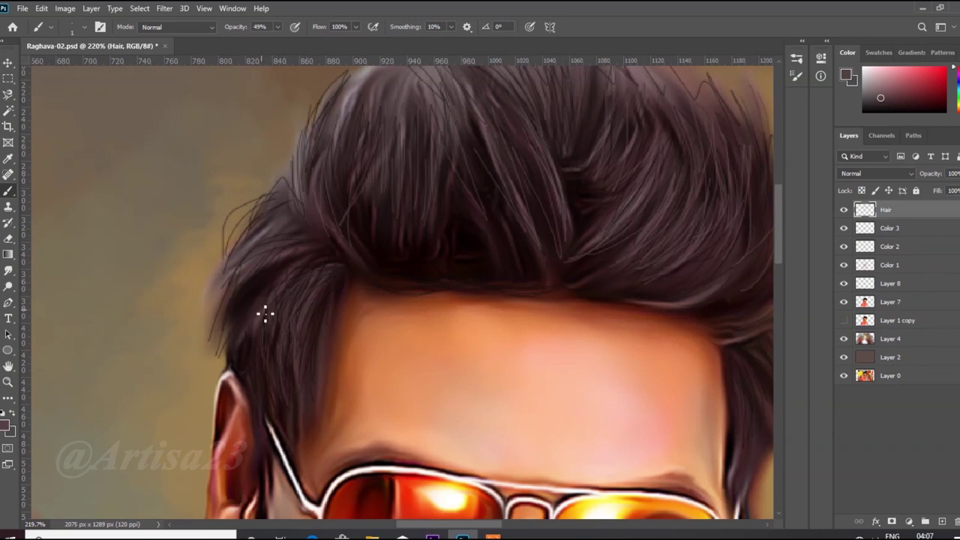
drag(254, 336, 250, 363)
scroll(265, 313, down, 1)
scroll(450, 322, up, 1)
- Resample hair tones and paint fine strands along the forehead hairline and through the hair at the right temple
alt+click(418, 261)
mouse_move(417, 285)
mouse_down()
mouse_move(461, 288)
mouse_move(354, 285)
mouse_up()
scroll(611, 307, down, 1)
drag(624, 309, 638, 334)
scroll(313, 255, down, 1)
scroll(450, 240, up, 1)
alt+click(439, 232)
scroll(443, 300, up, 1)
drag(414, 285, 435, 341)
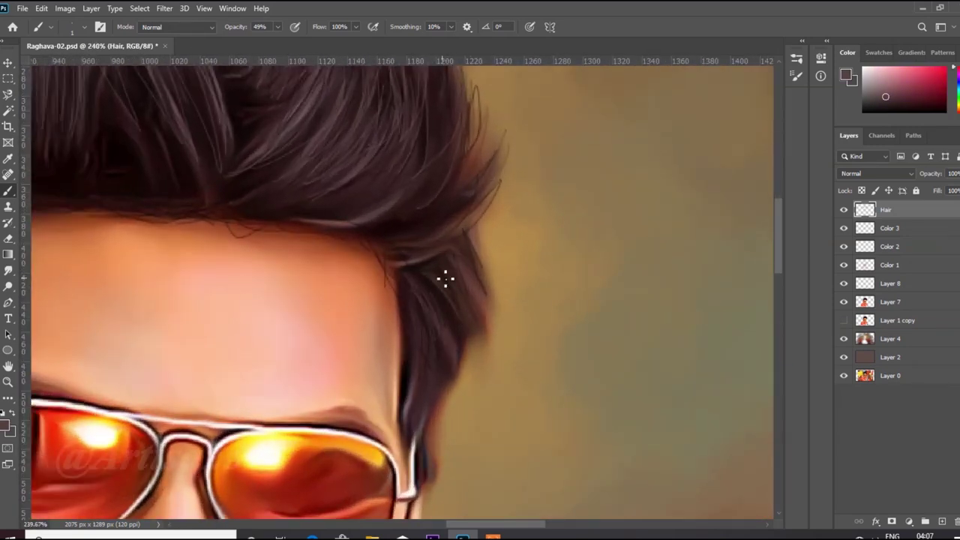
- Save the document and check the painted hair against the whole portrait
scroll(510, 317, down, 13)
key(ctrl+s)
scroll(409, 235, down, 3)
scroll(375, 208, up, 4)
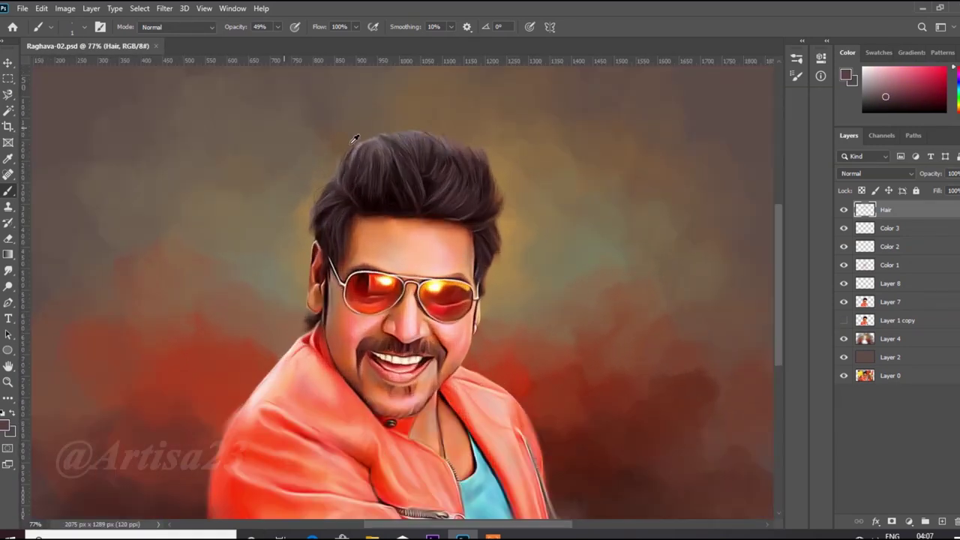
scroll(390, 205, down, 2)
scroll(398, 201, down, 6)
scroll(420, 253, up, 6)
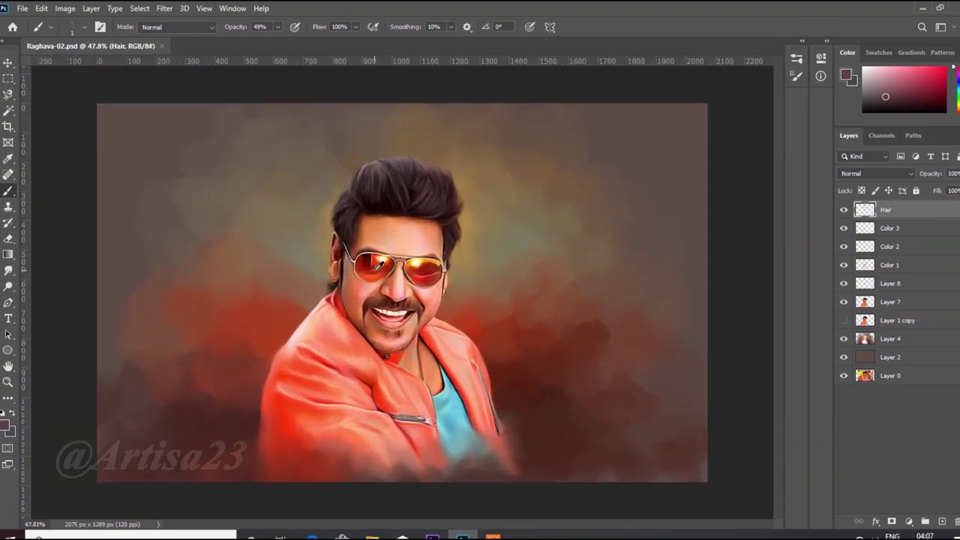
scroll(440, 153, down, 2)
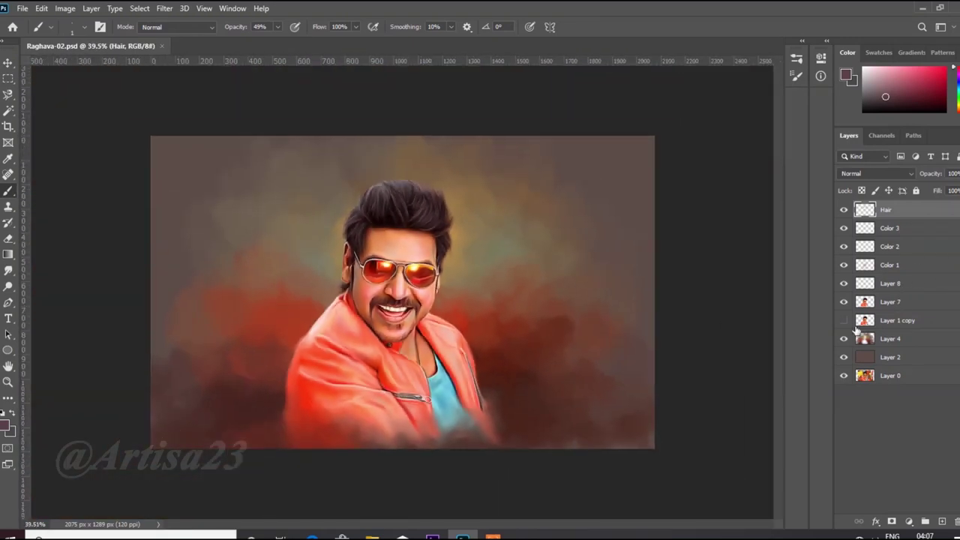
- Set the foreground to a strong orange and add a new layer directly above Layer 1 copy, behind the portrait layers
click(890, 303)
scroll(390, 345, up, 4)
scroll(397, 300, down, 2)
scroll(411, 210, up, 6)
alt+click(515, 219)
click(6, 425)
click(786, 275)
click(904, 256)
scroll(382, 143, up, 3)
click(906, 321)
click(942, 521)
scroll(218, 169, up, 6)
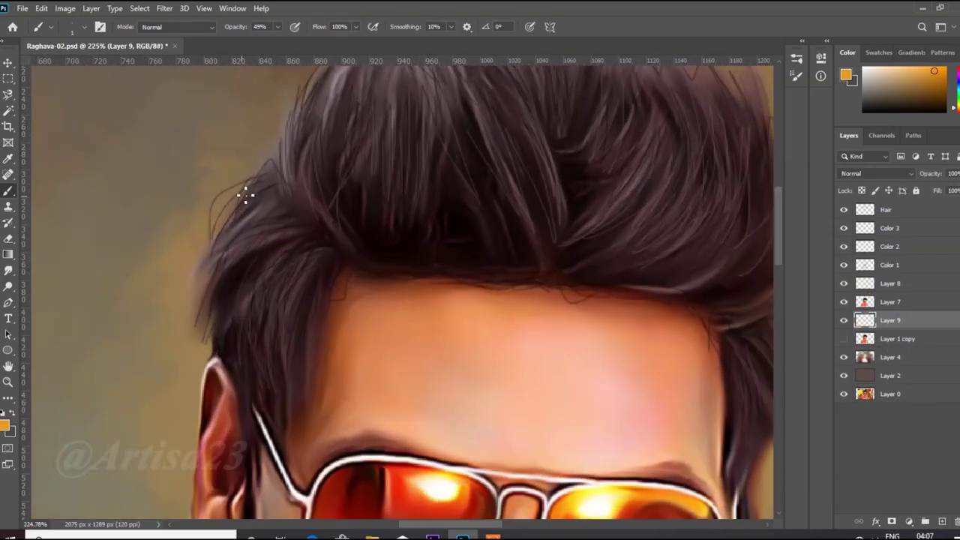
- Lighten the foreground to a pale orange and paint rim-light hairs off the side hair above the left ear
click(7, 425)
click(740, 263)
click(930, 255)
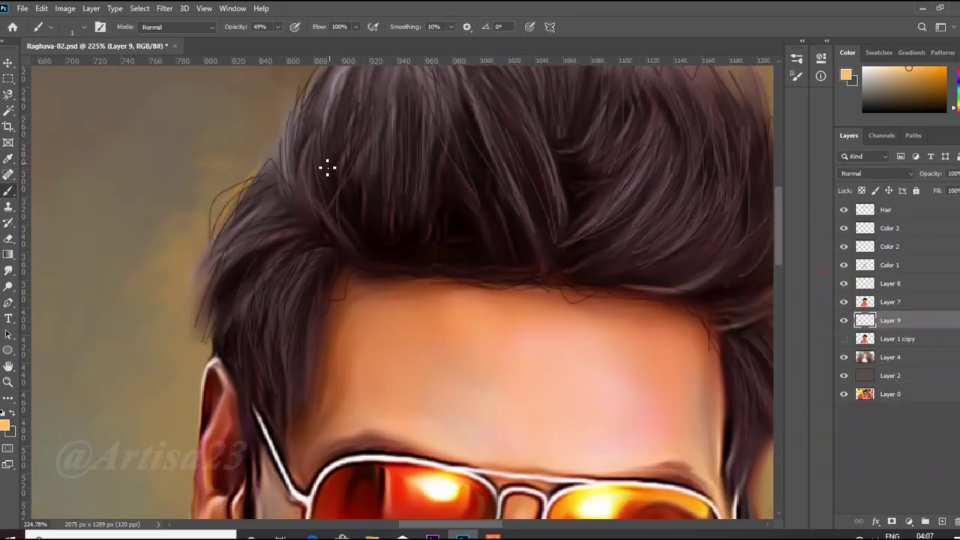
mouse_move(237, 188)
mouse_down()
mouse_move(210, 248)
mouse_move(254, 201)
mouse_move(188, 263)
mouse_up()
drag(263, 157, 234, 182)
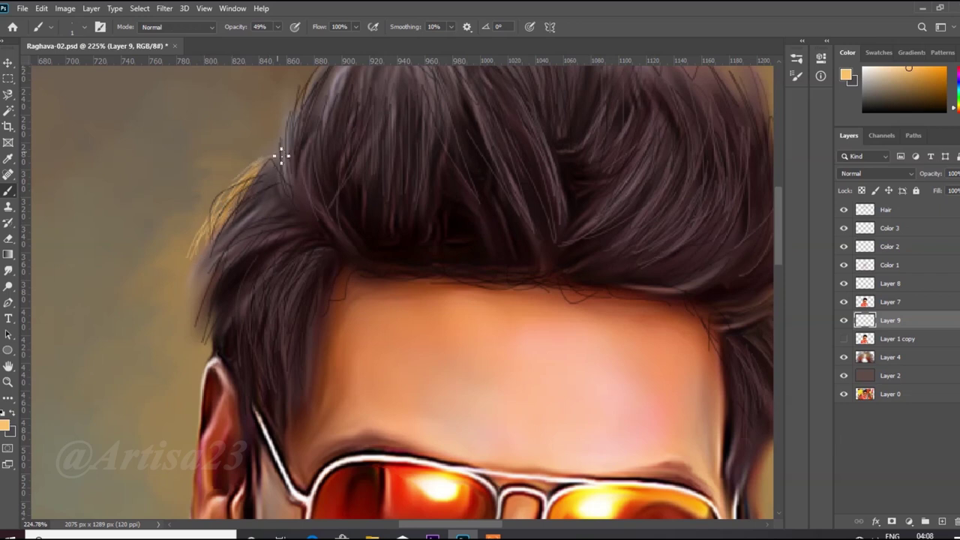
scroll(300, 120, down, 5)
- Extend the pale orange rim-light hairs up the left outline and over the top of the quiff
scroll(315, 150, up, 3)
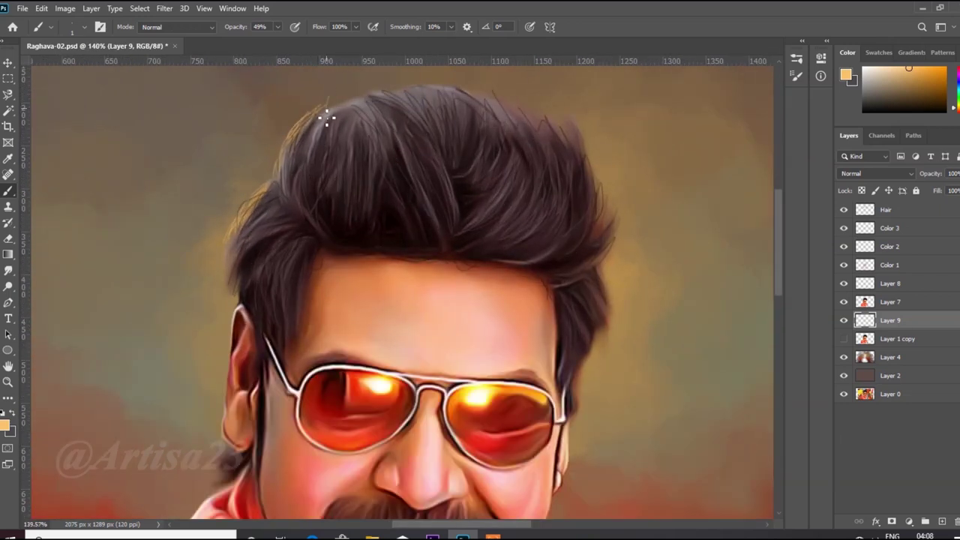
drag(276, 185, 272, 156)
mouse_move(340, 102)
mouse_down()
mouse_move(325, 123)
mouse_move(403, 105)
mouse_up()
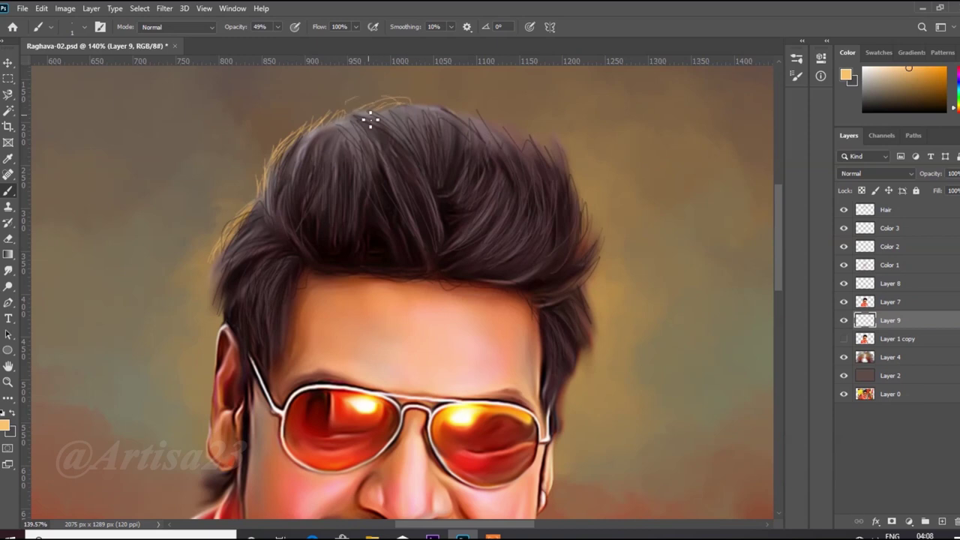
drag(313, 120, 366, 103)
scroll(246, 216, down, 1)
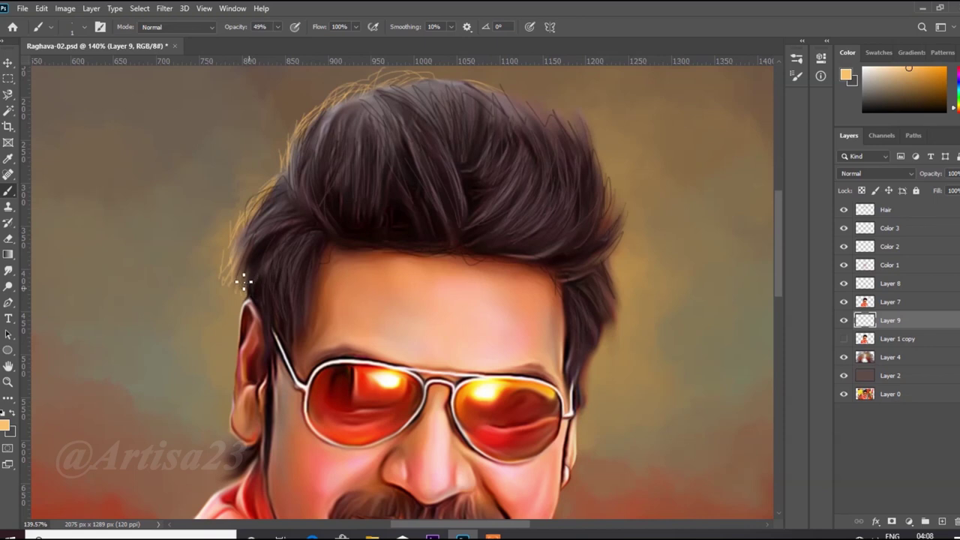
scroll(319, 129, down, 3)
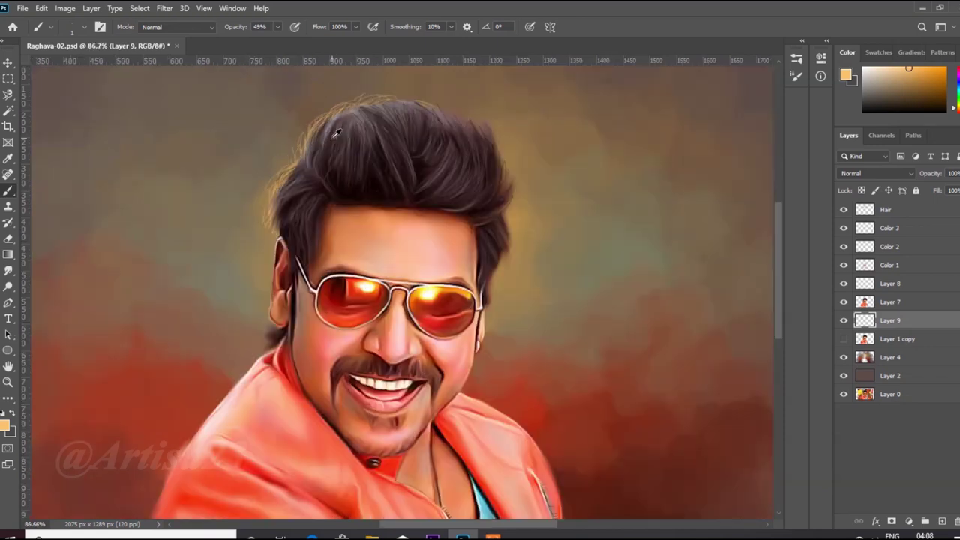
- Switch to a pale cream-yellow and add brighter rim hairs along the left outline of the hair
scroll(328, 128, up, 4)
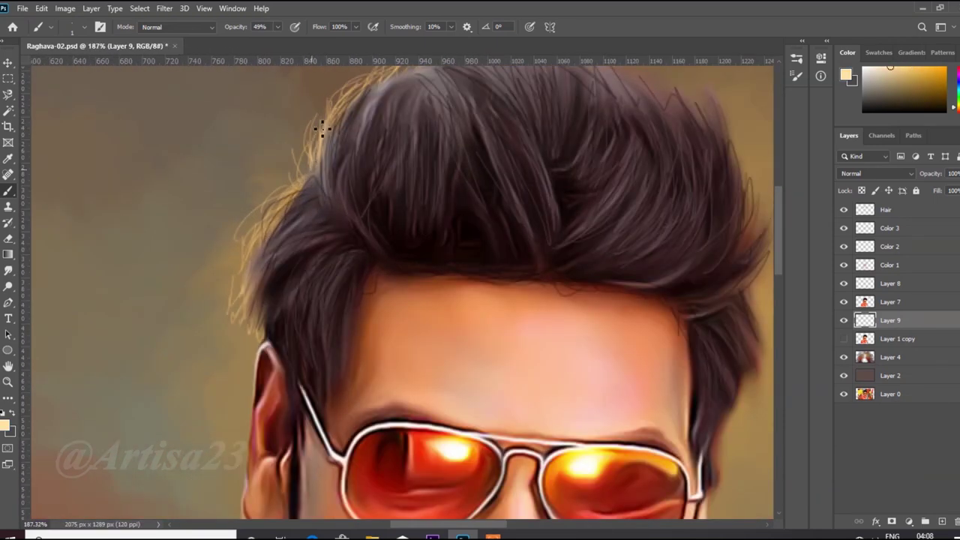
mouse_move(305, 178)
mouse_down()
mouse_move(280, 193)
mouse_move(243, 263)
mouse_up()
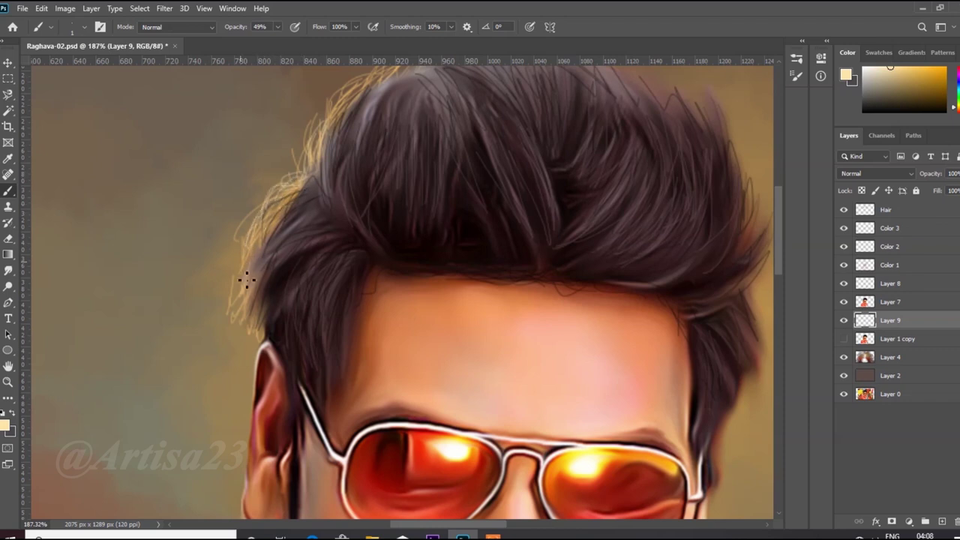
scroll(300, 248, down, 3)
scroll(312, 182, down, 1)
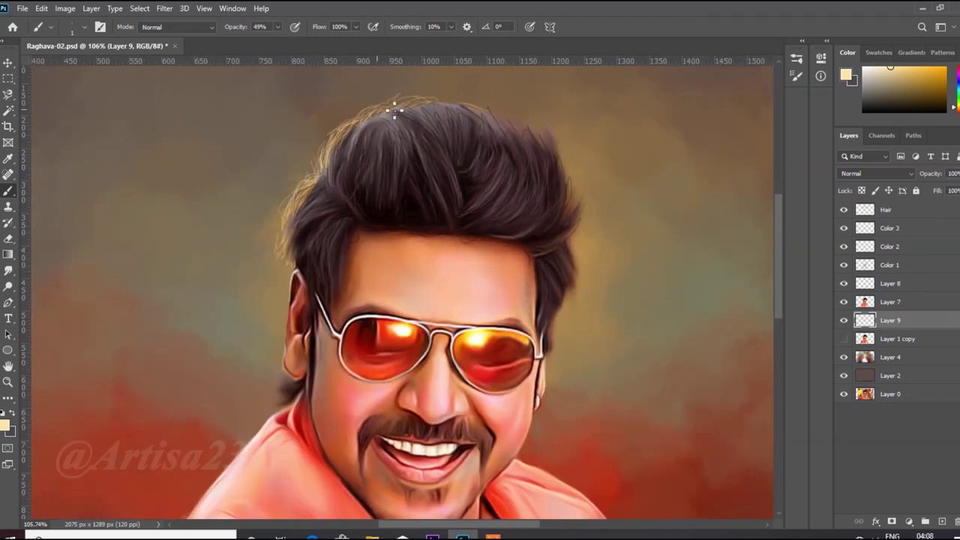
scroll(393, 111, down, 3)
- Paint pale cream rim strands on the tuft of hair below the left ear
scroll(338, 231, up, 5)
drag(323, 259, 285, 260)
mouse_move(327, 264)
mouse_down()
mouse_move(280, 273)
mouse_move(278, 285)
mouse_up()
- Sample a very dark brown and paint dark strands through the tuft below the left ear, continuing on the Hair layer
alt+click(387, 192)
scroll(387, 188, up, 2)
mouse_move(321, 236)
mouse_down()
mouse_move(299, 234)
mouse_move(268, 254)
mouse_up()
click(897, 213)
scroll(314, 276, up, 1)
mouse_move(318, 267)
mouse_down()
mouse_move(264, 278)
mouse_move(244, 309)
mouse_up()
mouse_move(303, 289)
mouse_down()
mouse_move(219, 321)
mouse_move(255, 312)
mouse_up()
scroll(341, 240, down, 3)
- On Layer 9, sample bright yellow from the sunglasses' highlight and paint glowing strands around the tuft below the left ear
click(892, 320)
scroll(390, 161, up, 5)
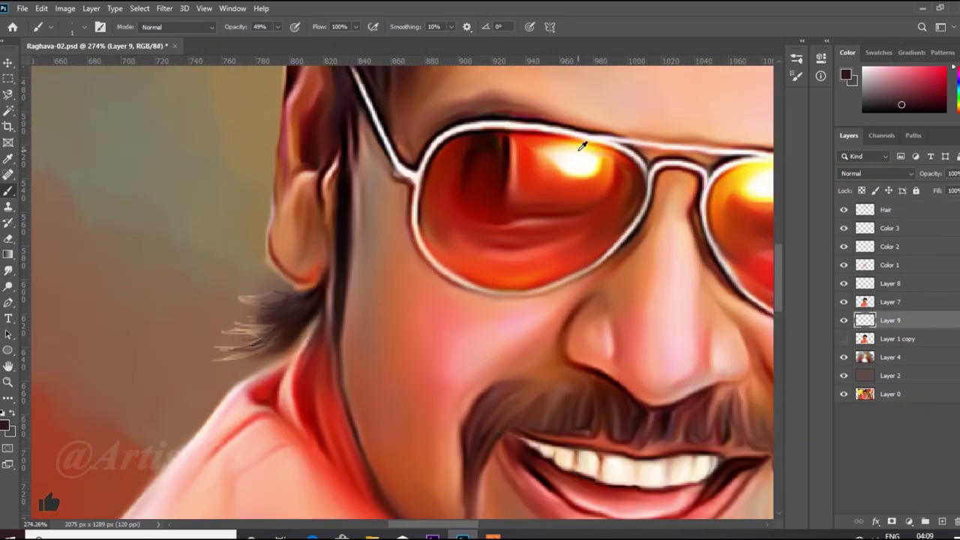
alt+click(581, 148)
scroll(345, 210, down, 2)
drag(290, 279, 259, 285)
mouse_move(283, 299)
mouse_down()
mouse_move(255, 311)
mouse_move(242, 304)
mouse_up()
drag(287, 326, 251, 345)
drag(274, 274, 254, 263)
mouse_move(267, 295)
mouse_down()
mouse_move(230, 289)
mouse_move(241, 307)
mouse_up()
- Paint bright yellow rim hairs down the left outline of the hair
scroll(281, 300, down, 3)
scroll(292, 109, up, 2)
mouse_move(325, 138)
mouse_down()
mouse_move(286, 191)
mouse_move(308, 158)
mouse_up()
drag(314, 149, 287, 206)
mouse_move(283, 205)
mouse_down()
mouse_move(272, 249)
mouse_move(295, 302)
mouse_move(289, 459)
mouse_up()
- Enlarge the brush to 2 px and strengthen the yellow rim light on the left side of the hair
scroll(283, 310, up, 3)
scroll(315, 281, up, 2)
key(bracketright)
scroll(281, 403, down, 4)
scroll(281, 405, up, 4)
mouse_move(338, 345)
mouse_down()
mouse_move(334, 399)
mouse_move(336, 336)
mouse_move(333, 423)
mouse_move(341, 279)
mouse_up()
scroll(330, 442, up, 1)
scroll(342, 345, up, 2)
scroll(330, 435, down, 2)
scroll(351, 206, down, 5)
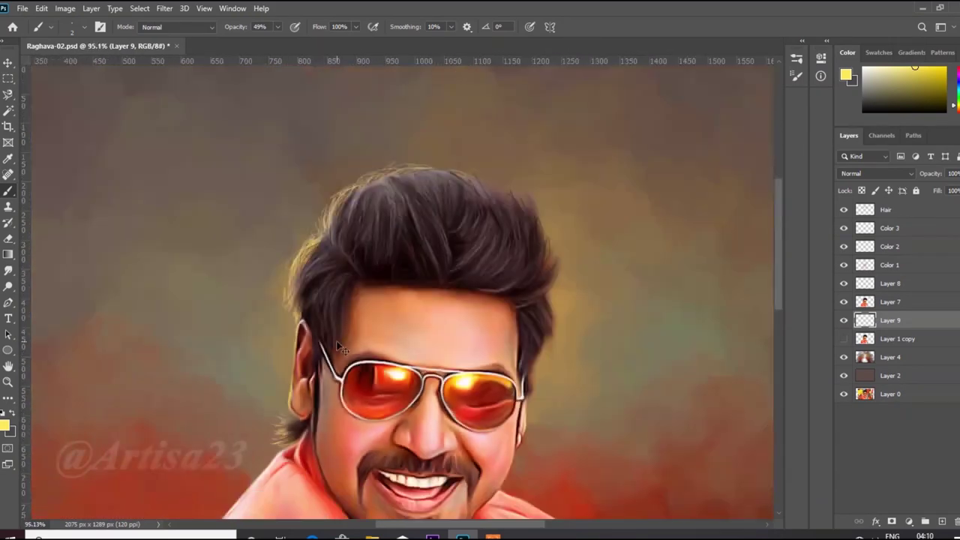
- Add finer yellow strands along the upper left curve of the quiff and save the document
scroll(335, 203, up, 3)
drag(341, 213, 397, 144)
scroll(442, 164, down, 11)
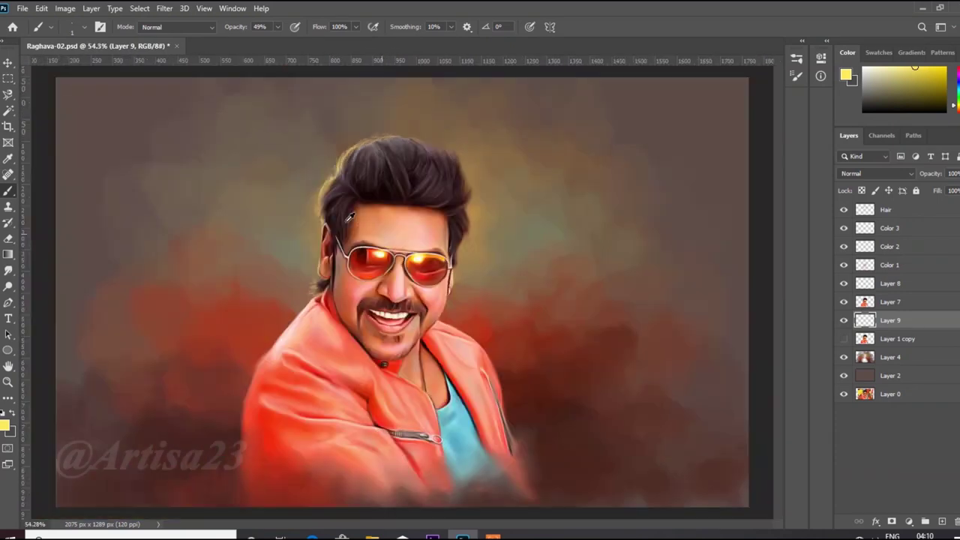
scroll(360, 202, up, 3)
scroll(375, 191, down, 3)
key(ctrl+s)
- Load Layer 7's outline as a selection and add a new layer above the Hair layer
ctrl+click(865, 301)
click(896, 211)
click(942, 522)
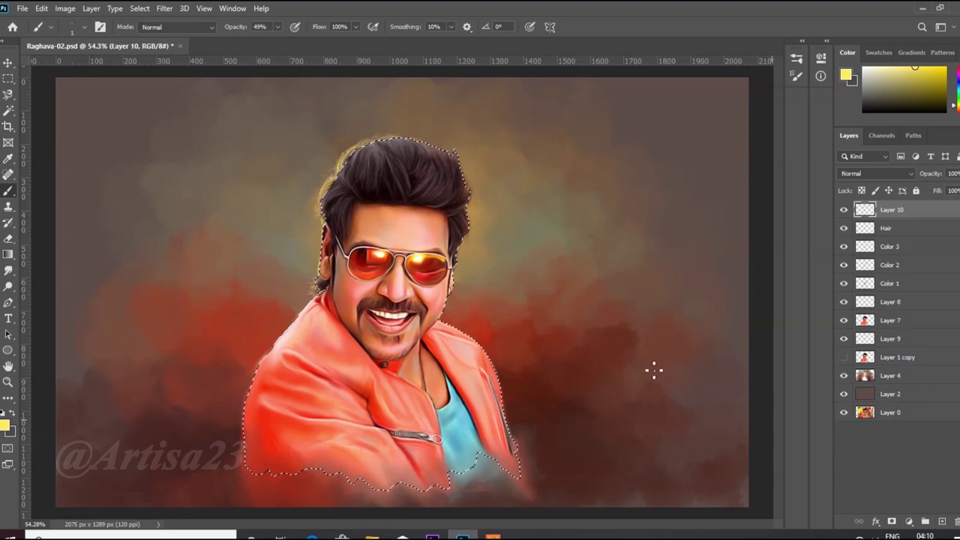
- Set the foreground to a saturated golden yellow and adjust the brush settings for a soft glow
scroll(443, 304, up, 2)
click(5, 425)
click(822, 396)
click(808, 264)
click(928, 258)
click(100, 27)
click(621, 77)
click(770, 52)
- Paint a soft golden glow over the left side of the hair, face and jacket, and save the document
drag(402, 116, 334, 142)
key(bracketright)
drag(281, 322, 225, 409)
drag(330, 315, 375, 165)
key(ctrl+s)
- Set Layer 10's blend mode to Overlay and erase the excess yellow from the face and jacket
click(913, 174)
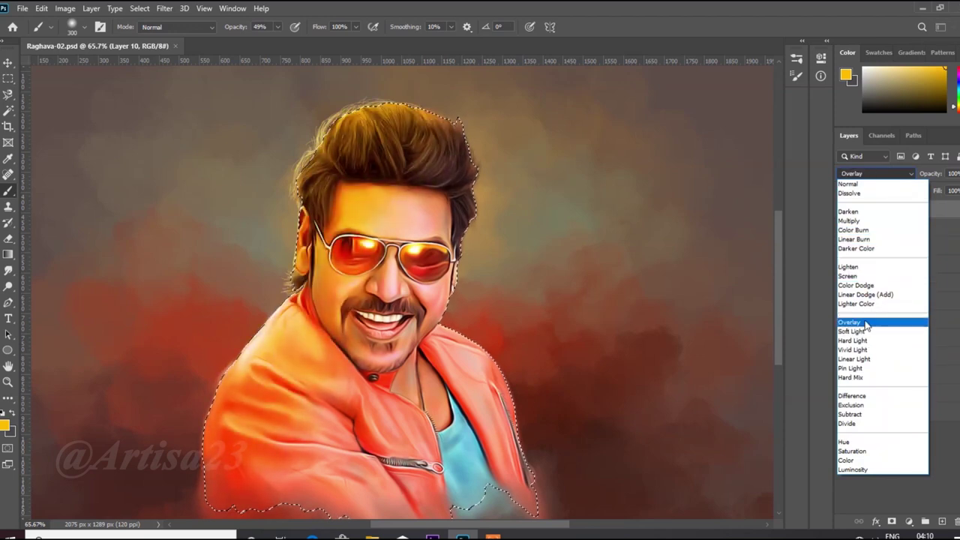
click(850, 322)
key(e)
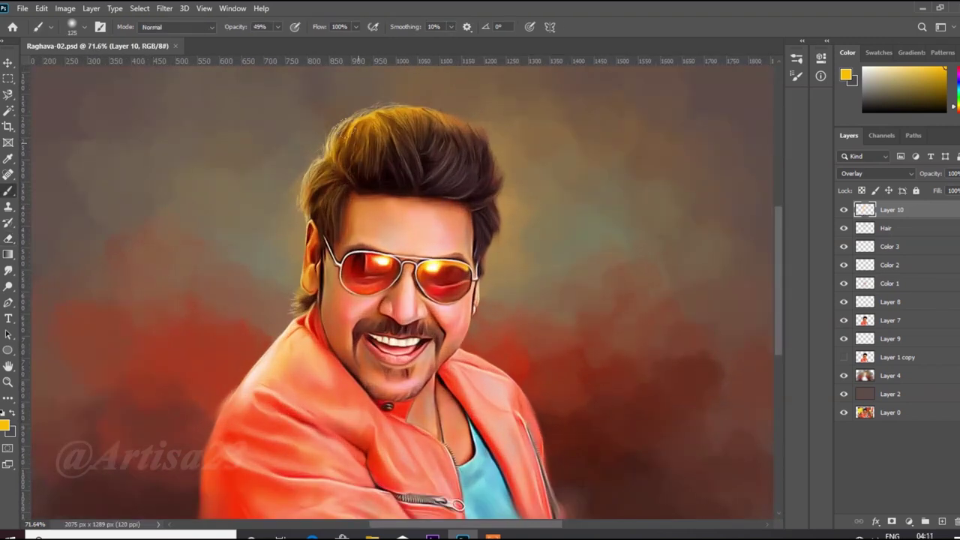
- Paint a golden glow along the left hair outline from the crown down to the neck, and save the document
mouse_move(339, 133)
mouse_down()
mouse_move(417, 115)
mouse_move(336, 156)
mouse_move(312, 213)
mouse_move(318, 176)
mouse_move(312, 285)
mouse_move(300, 315)
mouse_up()
scroll(562, 238, down, 5)
scroll(397, 188, up, 6)
key(ctrl+s)
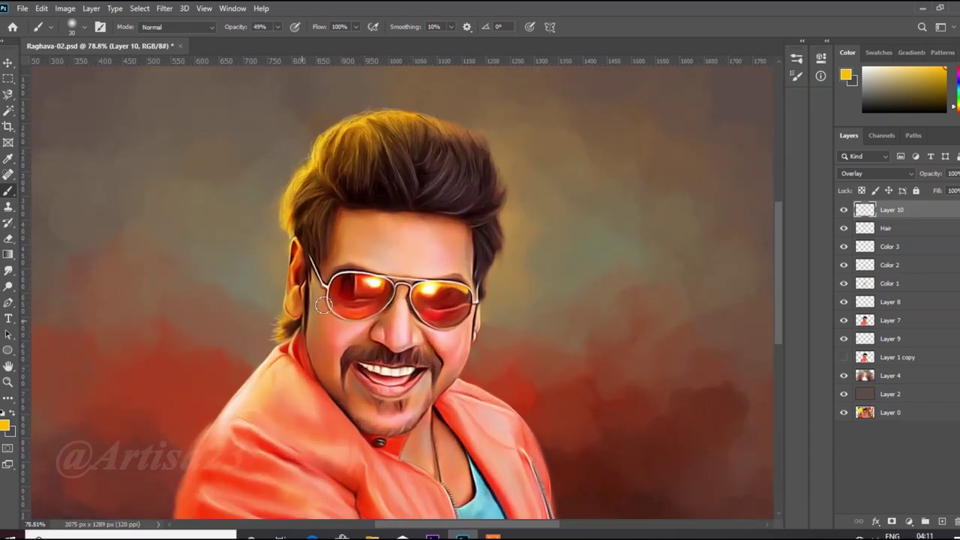
- Reduce Layer 10's fill to 62% and save the document
scroll(338, 184, down, 4)
scroll(338, 184, up, 4)
click(959, 190)
drag(959, 206, 951, 207)
scroll(513, 143, down, 6)
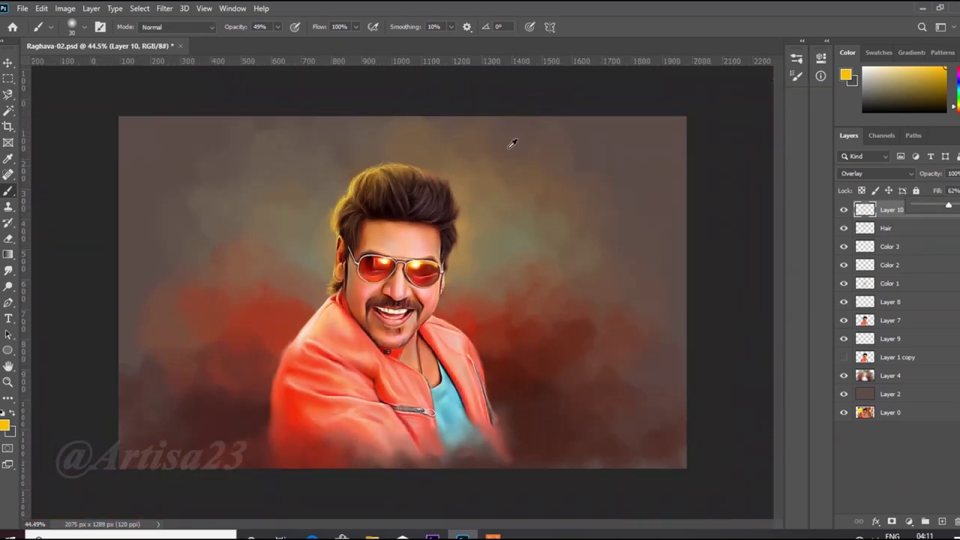
key(ctrl+s)
- Soften the yellow tint on Layer 10 with a soft eraser at 25% opacity
scroll(388, 220, up, 4)
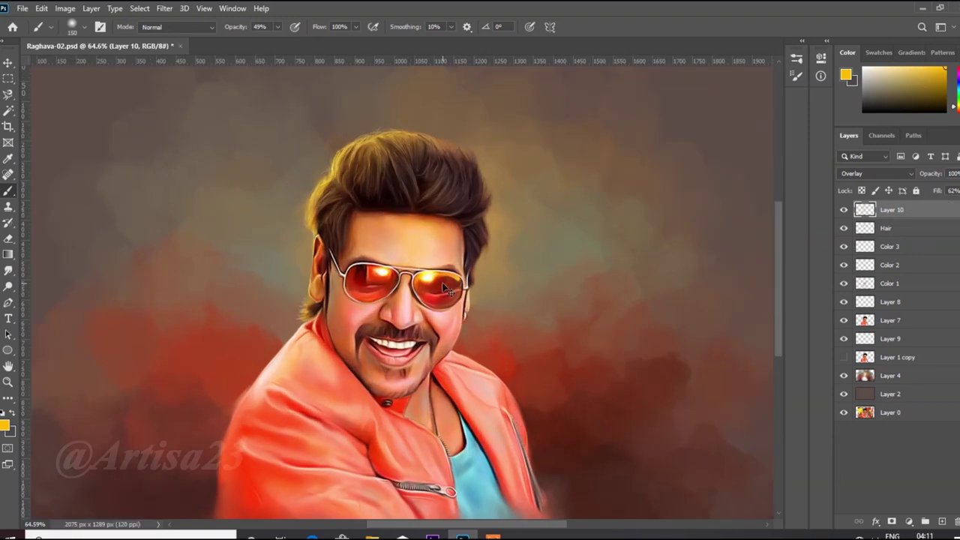
key(e)
key(e)
scroll(232, 403, down, 4)
- Hide and show Layer 10 to compare the glow, and save the document
click(842, 210)
click(842, 210)
scroll(413, 181, down, 2)
key(ctrl+s)
scroll(399, 295, up, 1)
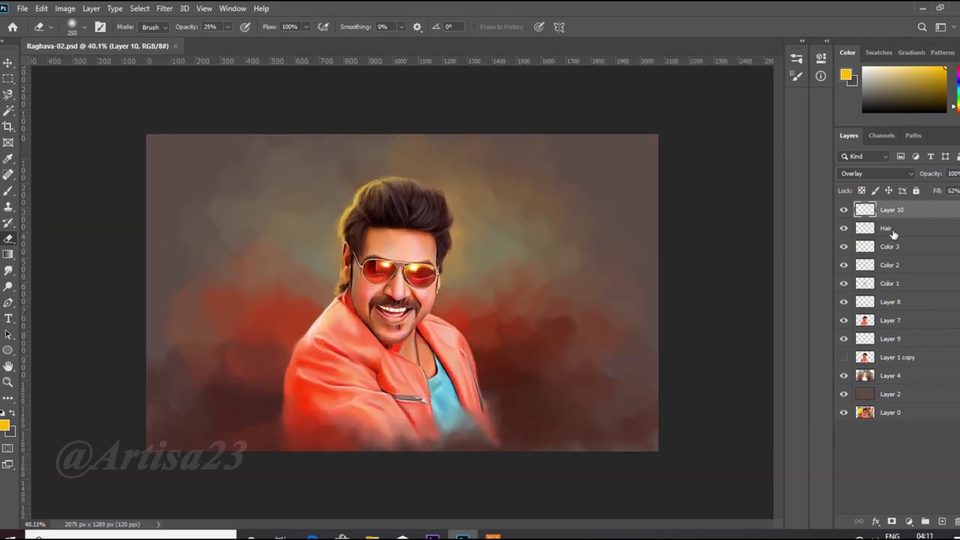
- On Layer 9, soften the yellow rim hairs with the eraser at 55% opacity
click(890, 338)
scroll(512, 232, up, 2)
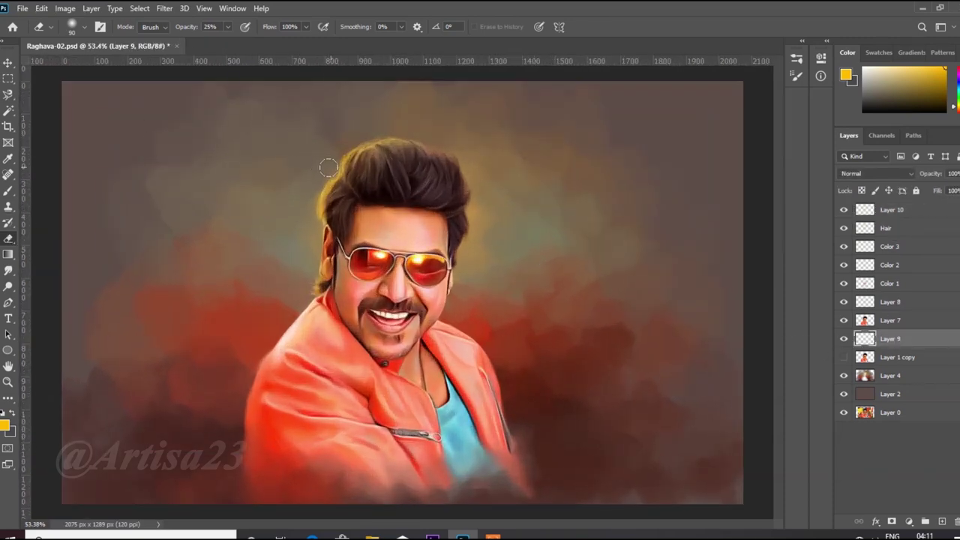
drag(231, 29, 262, 39)
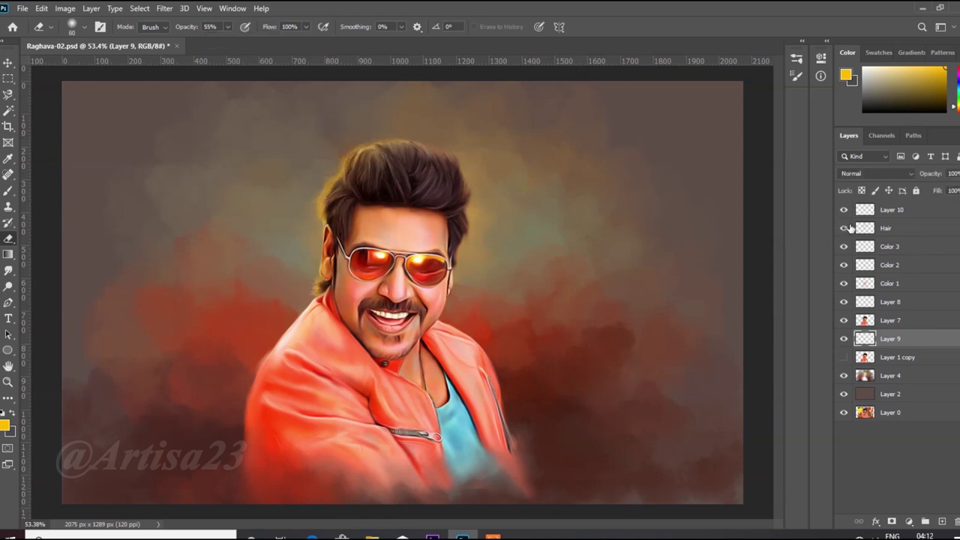
- Raise Layer 10's fill to 79% to strengthen the golden glow
click(848, 213)
scroll(330, 180, up, 2)
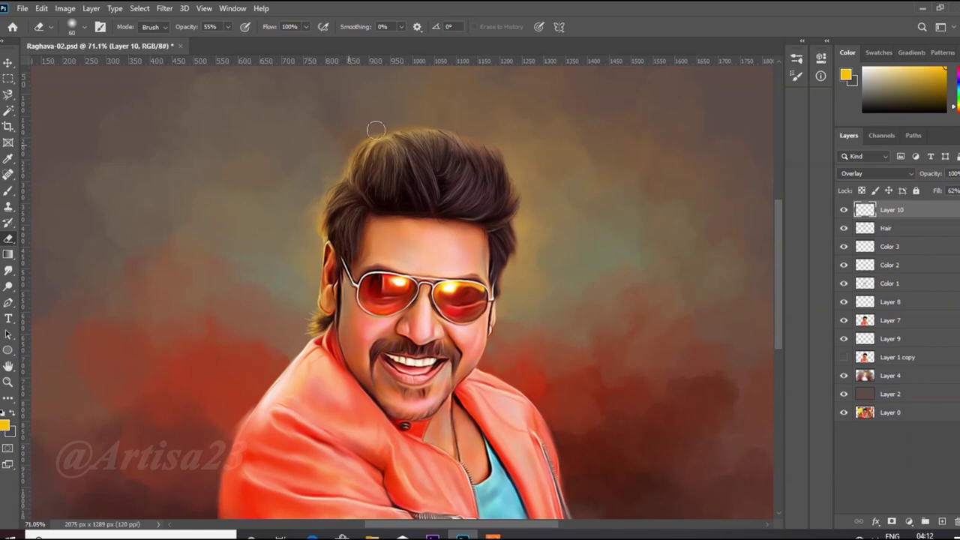
scroll(339, 182, down, 2)
drag(957, 191, 957, 205)
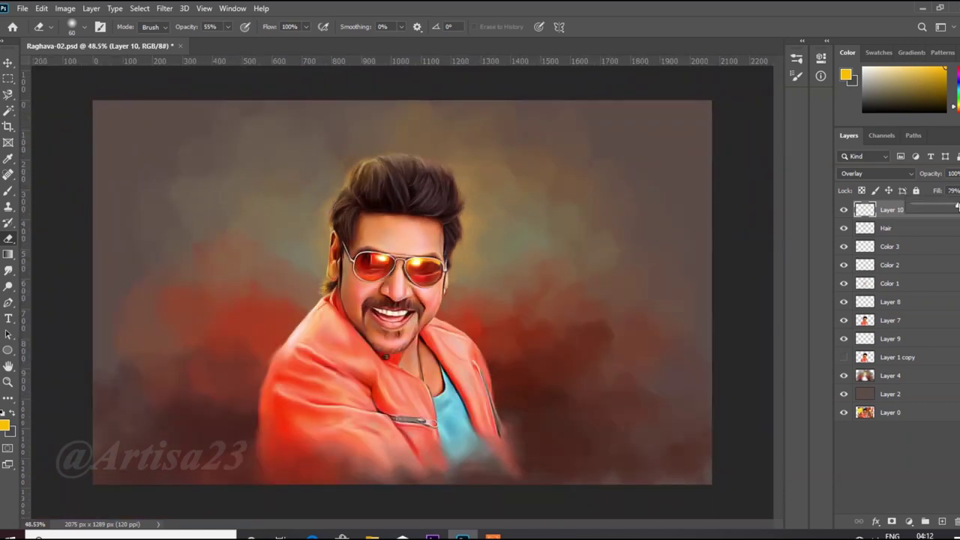
scroll(420, 214, up, 2)
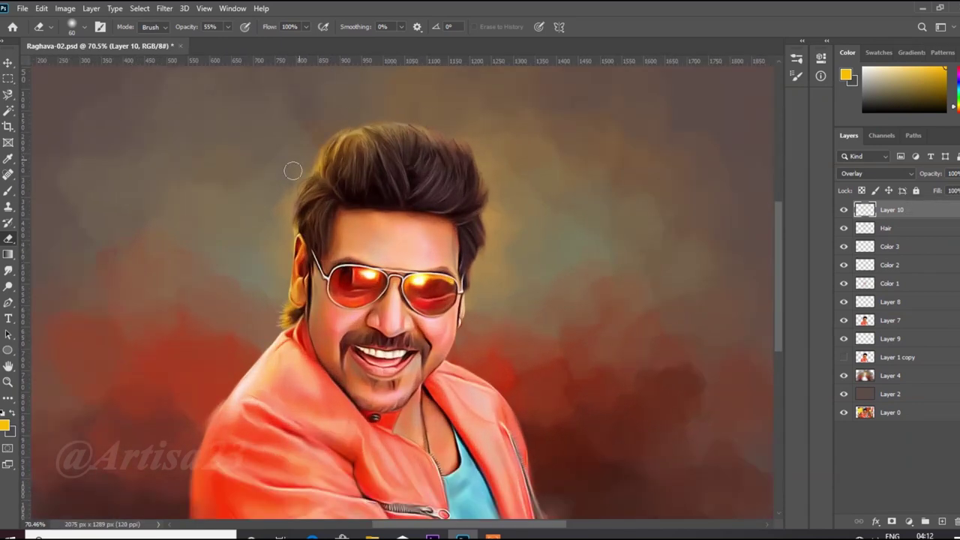
scroll(431, 142, down, 3)
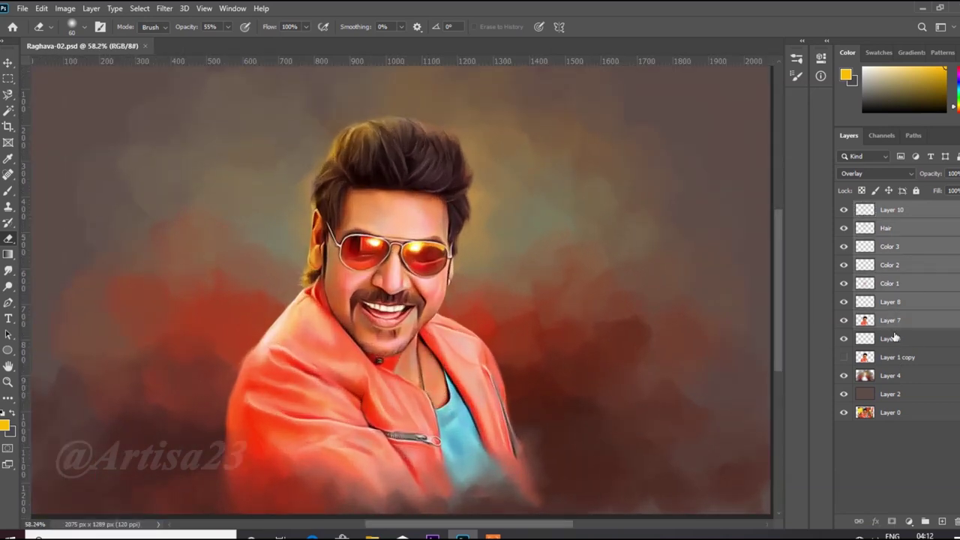
- Save the document and merge all layers from Layer 9 up to Layer 10 into one portrait layer
click(891, 339)
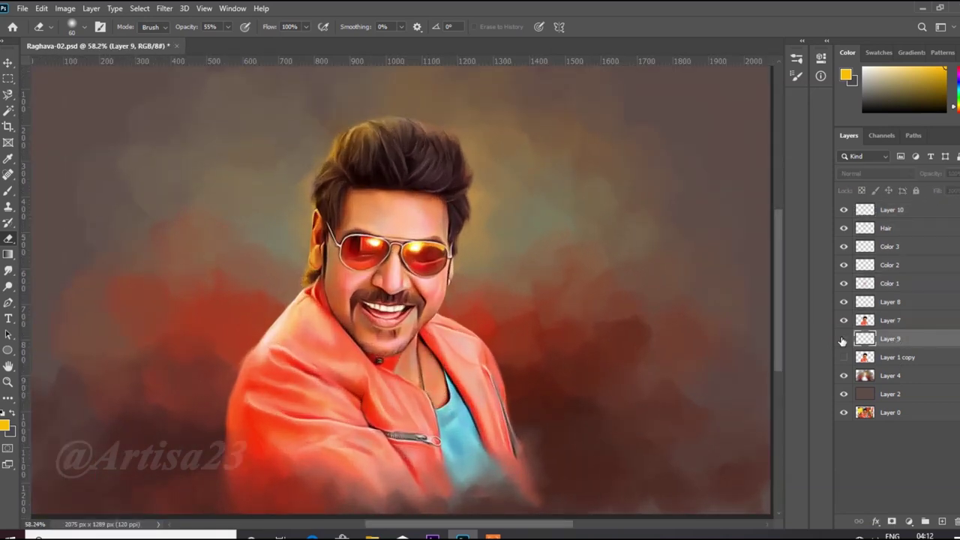
key(ctrl+s)
shift+click(895, 212)
right_click(897, 213)
click(768, 372)
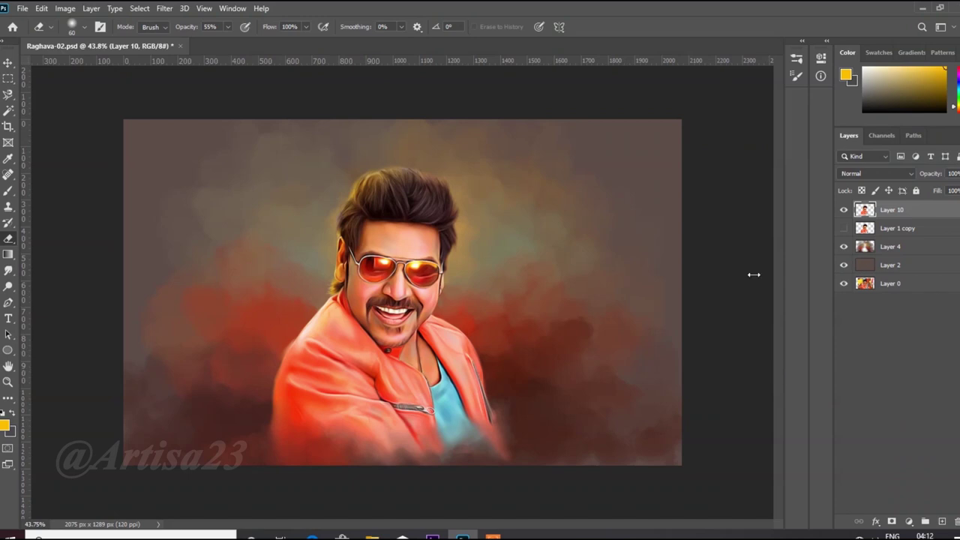
- Save the merged document, inspect the portrait up close, and toggle the merged layer's visibility
scroll(376, 229, up, 3)
key(ctrl+s)
scroll(376, 229, up, 2)
scroll(376, 230, down, 2)
scroll(349, 158, up, 4)
scroll(349, 159, down, 2)
click(843, 211)
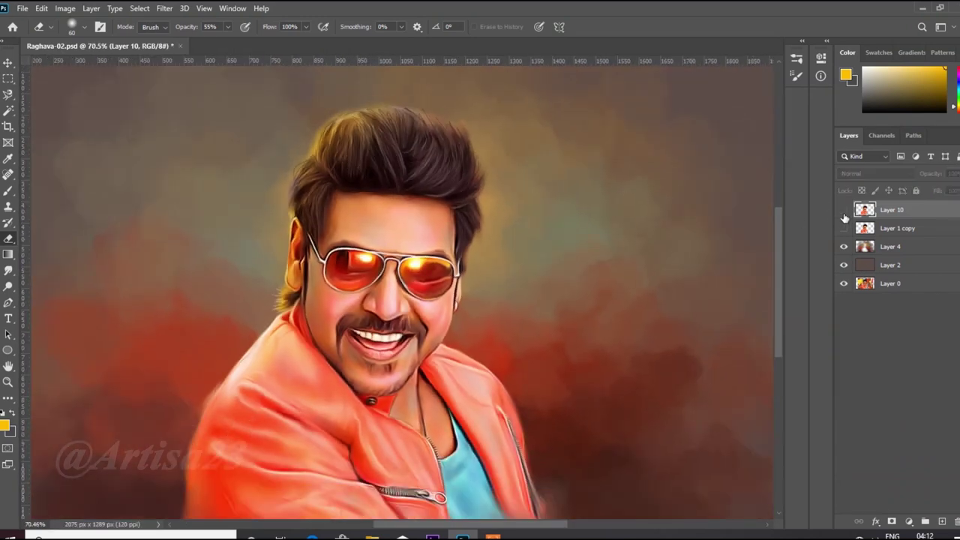
- Make Layer 10 visible again and save the document
click(844, 211)
scroll(425, 209, down, 4)
key(ctrl+s)
- Add a layer mask to Layer 10 and prepare the soft eraser at 15% opacity for masking
scroll(539, 269, up, 1)
click(892, 521)
scroll(335, 288, down, 1)
scroll(353, 187, up, 2)
click(228, 27)
drag(228, 42, 204, 41)
scroll(376, 140, down, 2)
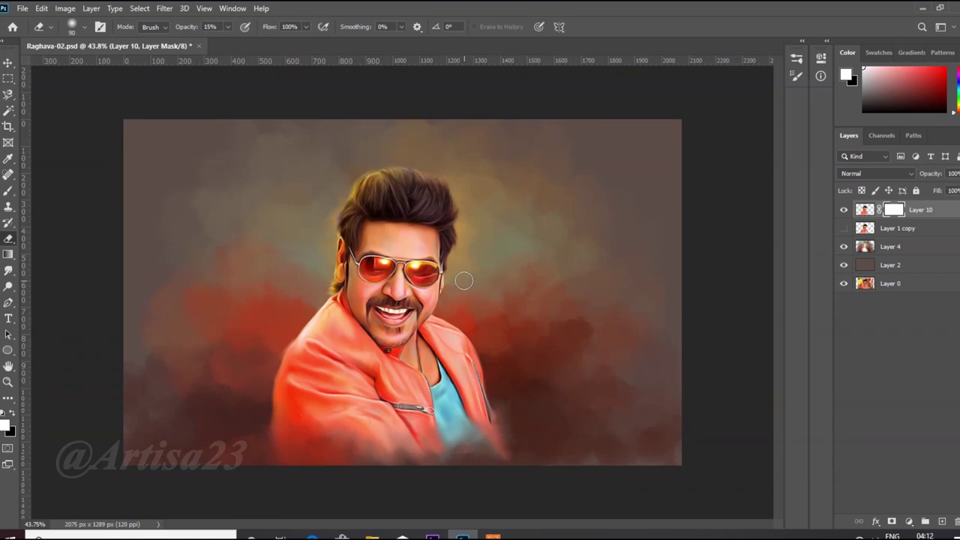
click(14, 415)
key(bracketleft)
key(bracketleft)
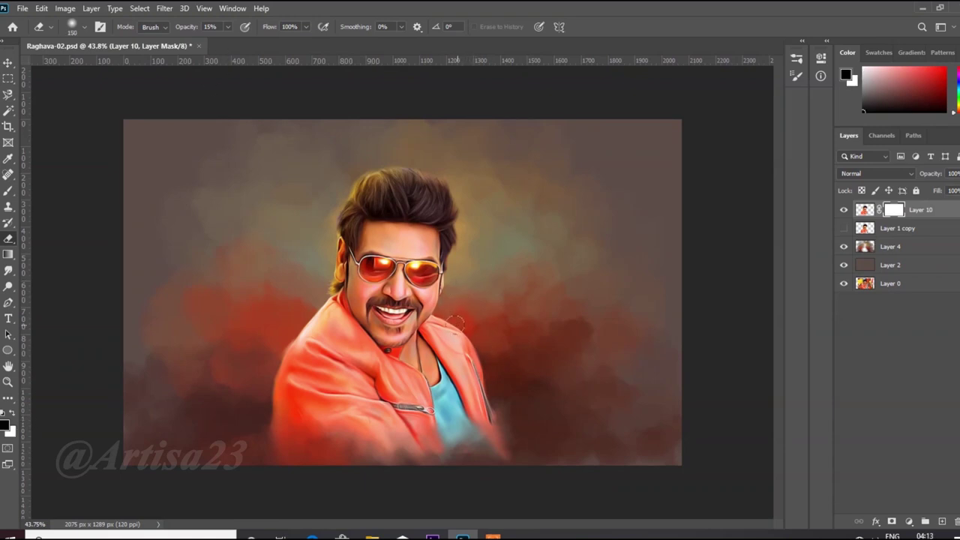
- On Layer 10's mask, fade the jacket's right-hand shoulder edge into the background with the eraser at 13% opacity
click(229, 28)
click(233, 41)
click(492, 304)
mouse_move(229, 27)
mouse_down()
mouse_move(253, 42)
mouse_move(201, 42)
mouse_up()
click(13, 414)
key(bracketright)
key(bracketright)
mouse_move(448, 315)
mouse_down()
mouse_move(491, 371)
mouse_move(445, 315)
mouse_up()
click(13, 414)
key(bracketleft)
key(bracketleft)
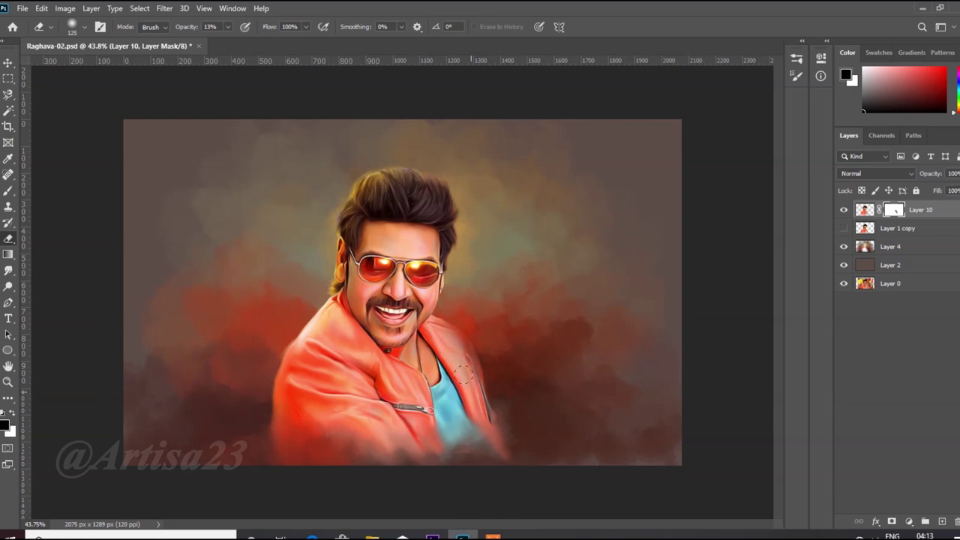
- Soften the right-hand edges of the hair and the jacket on Layer 10's mask with the 13% eraser
key(bracketright)
key(bracketright)
click(11, 414)
drag(469, 213, 453, 258)
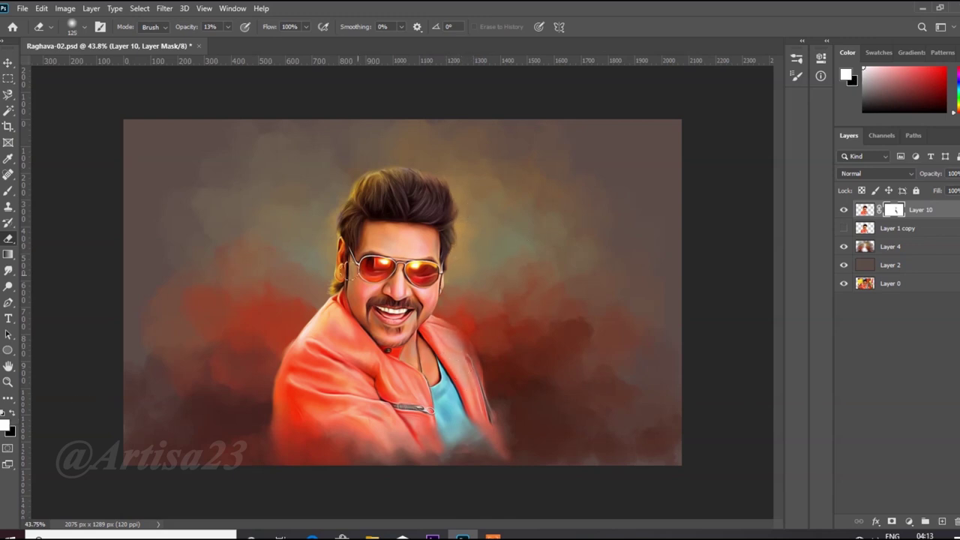
key(bracketright)
mouse_move(487, 371)
mouse_down()
mouse_move(466, 410)
mouse_move(481, 424)
mouse_move(499, 356)
mouse_up()
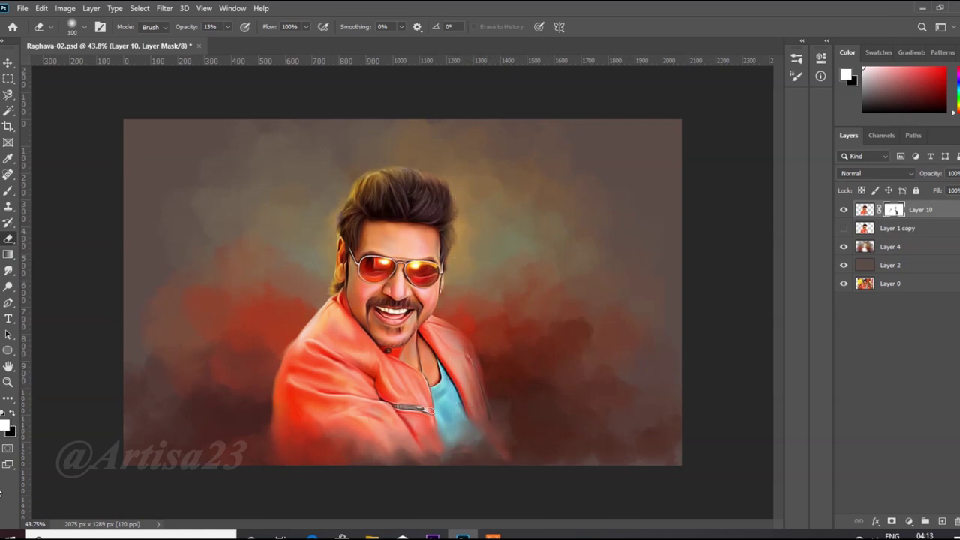
- Save the masked document and check the whole portrait against its background
key(ctrl+s)
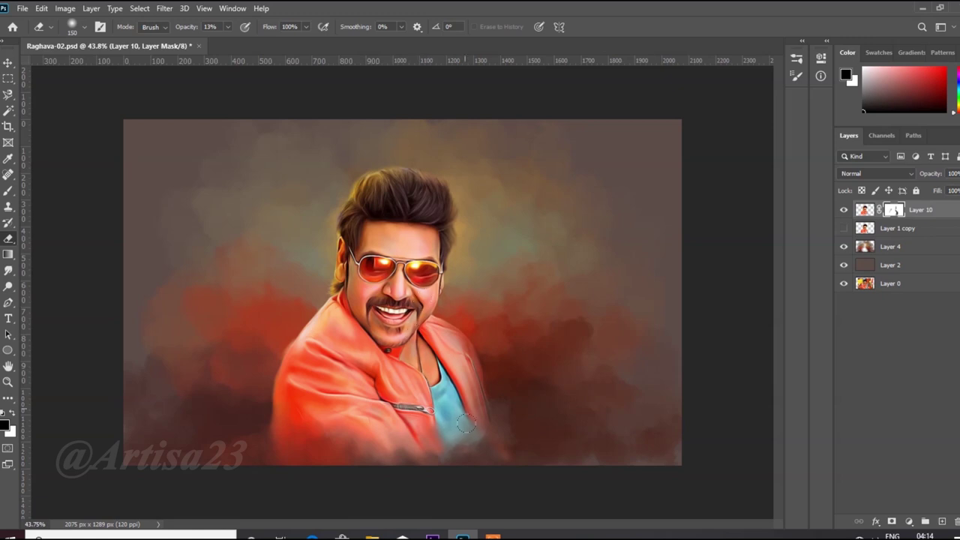
key(ctrl+s)
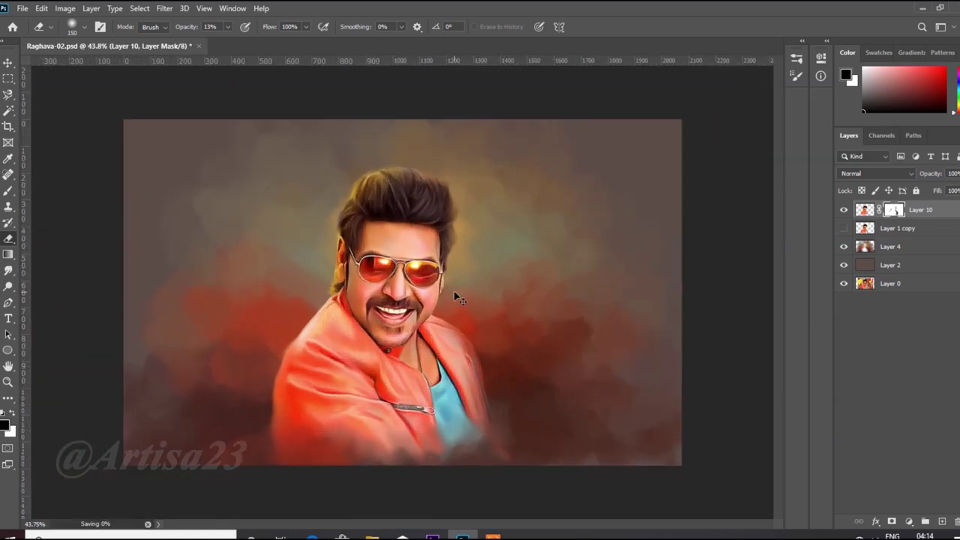
scroll(455, 294, down, 3)
scroll(513, 218, up, 5)
scroll(513, 218, down, 1)
scroll(397, 293, up, 1)
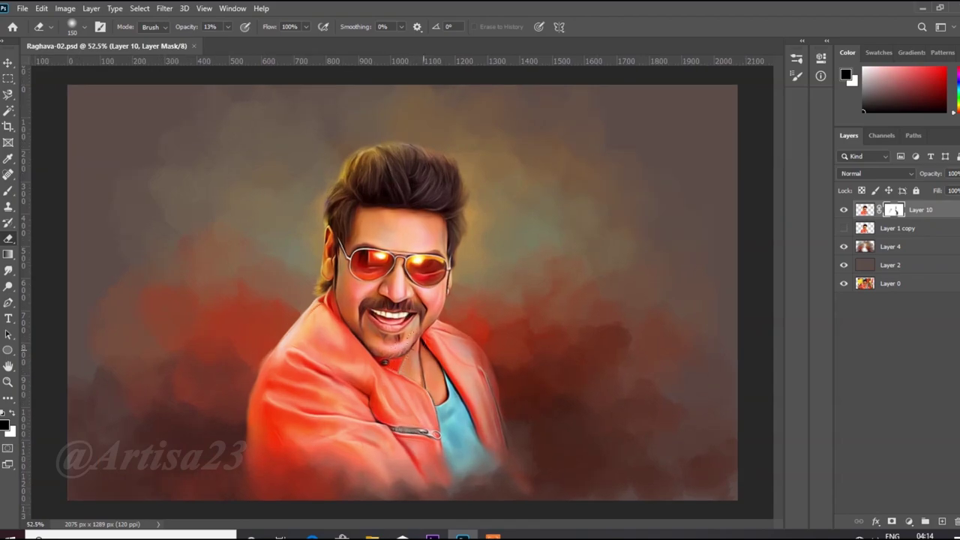